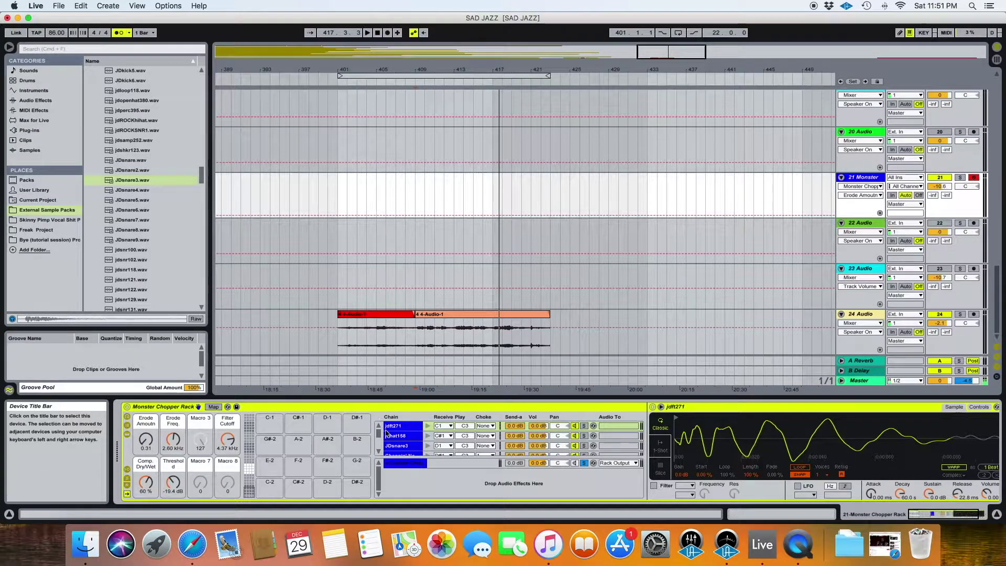
# Scroll the view right and back left to bring track 25's recorded audio into view.
pyautogui.hscroll(3, 308, 444)
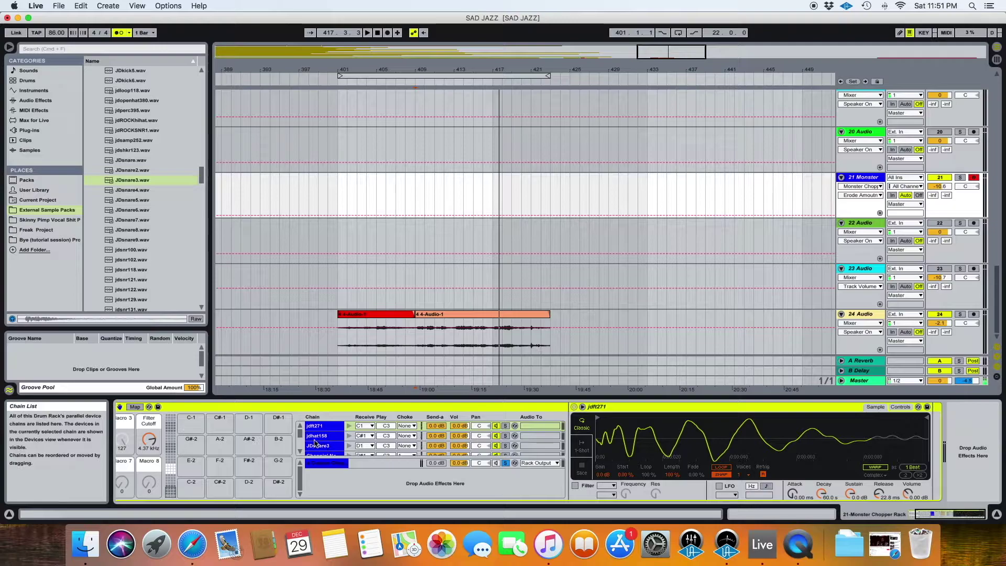
pyautogui.hscroll(-3, 316, 444)
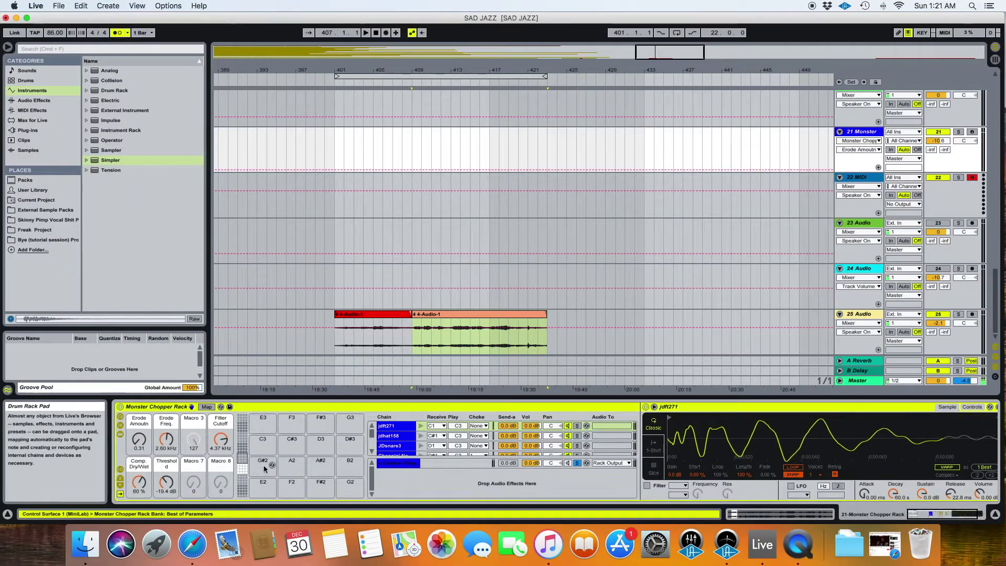
# Load the track 25 audio onto the G#2 pad and inspect the E3 pad's sampler settings.
pyautogui.click(265, 466)
pyautogui.click(427, 336)
pyautogui.moveTo(427, 336); pyautogui.dragTo(263, 461)
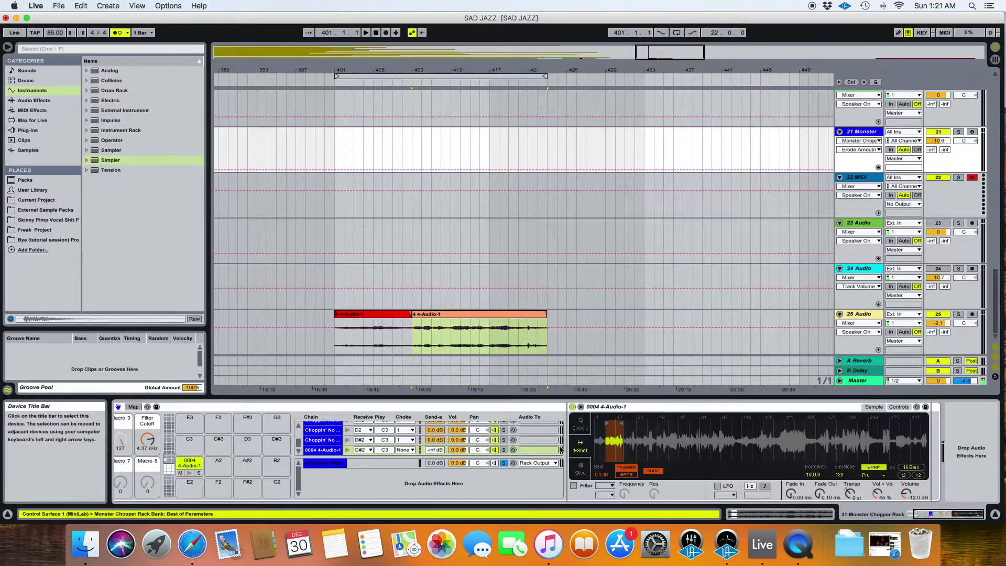
pyautogui.click(800, 407)
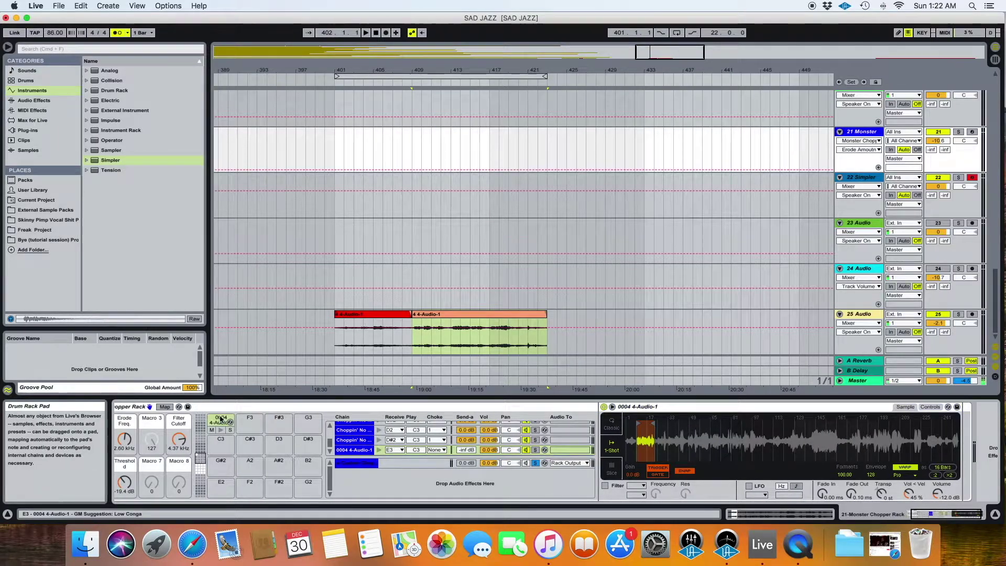
pyautogui.doubleClick(220, 419)
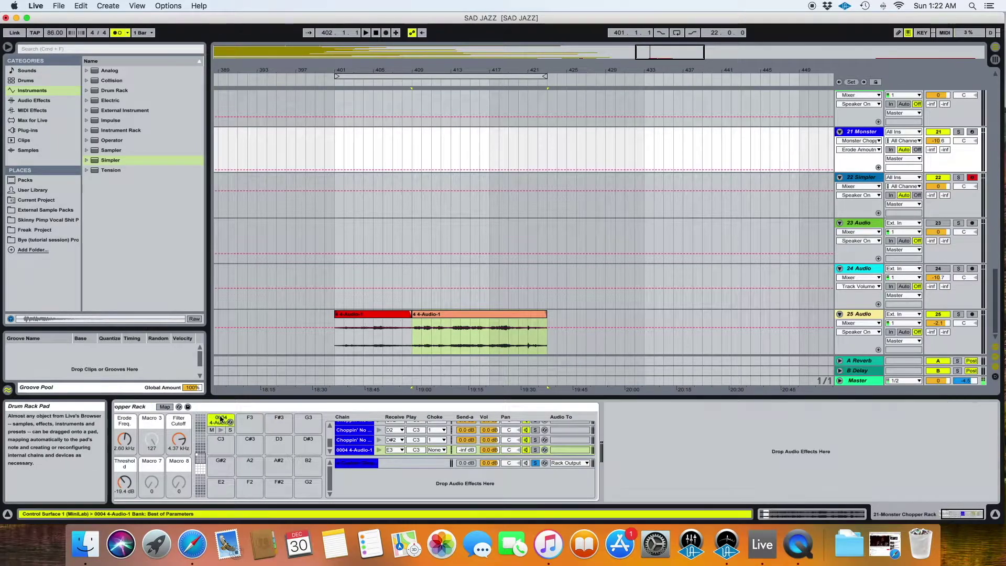
pyautogui.click(221, 419)
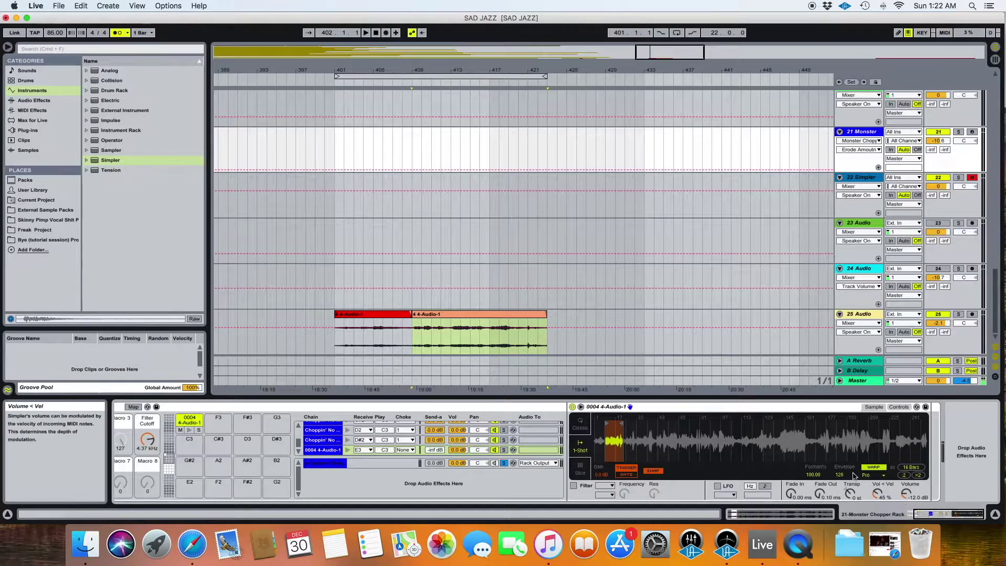
# Load the 4 4-Audio-1 clip onto the F3 and F#3 pads.
pyautogui.click(453, 315)
pyautogui.moveTo(452, 314); pyautogui.dragTo(216, 422)
pyautogui.moveTo(434, 314); pyautogui.dragTo(329, 422)
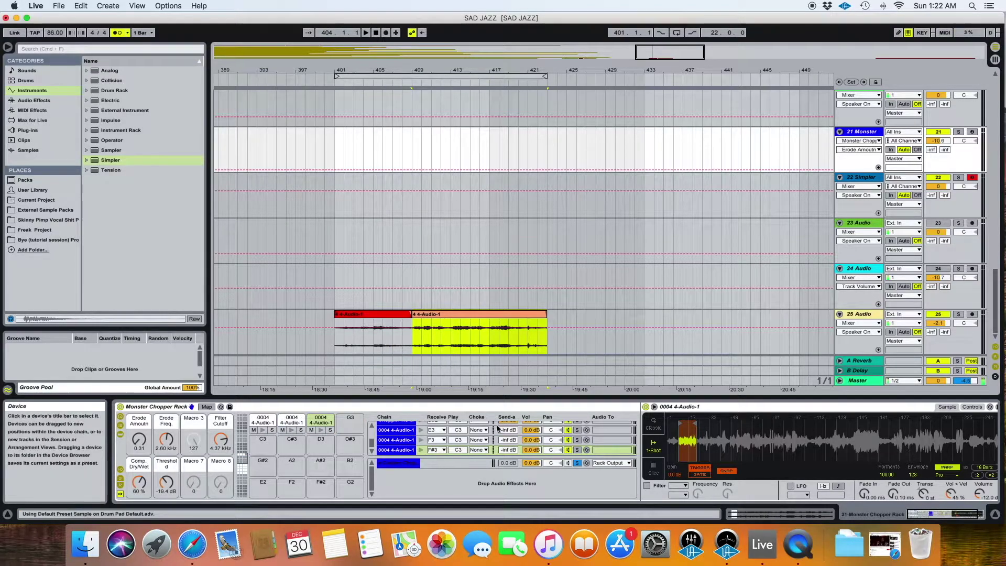
# Delete the F#3 pad's test sample chain, undo the stray pad samples, and move to track 22.
pyautogui.click(321, 419)
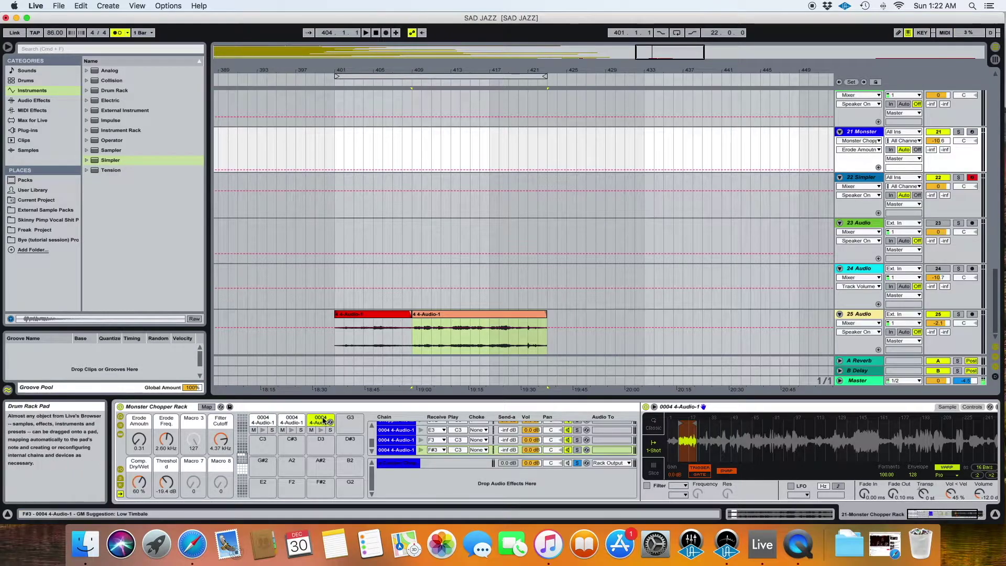
pyautogui.press('Delete')
pyautogui.press('super+z')
pyautogui.press('super+z')
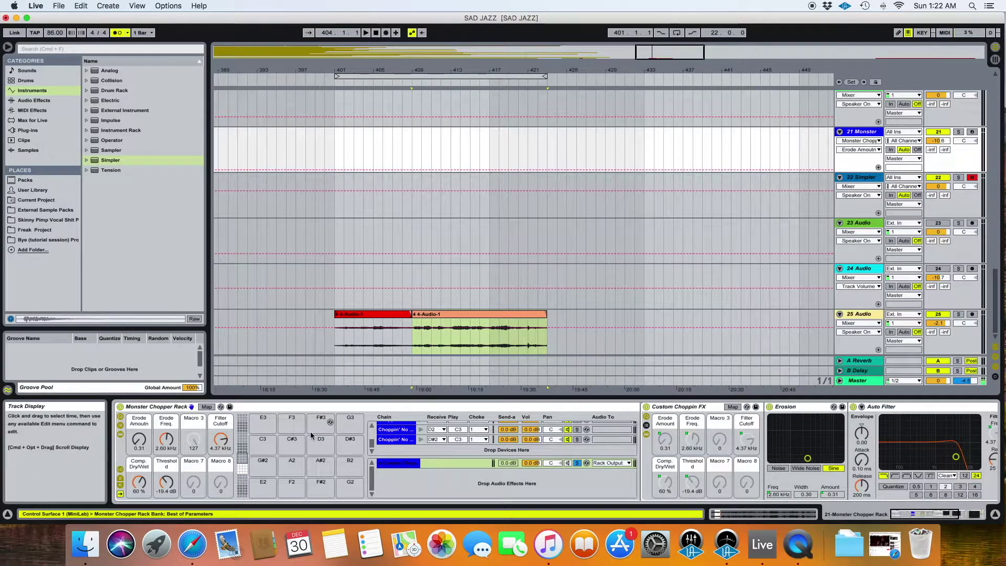
pyautogui.press('Down')
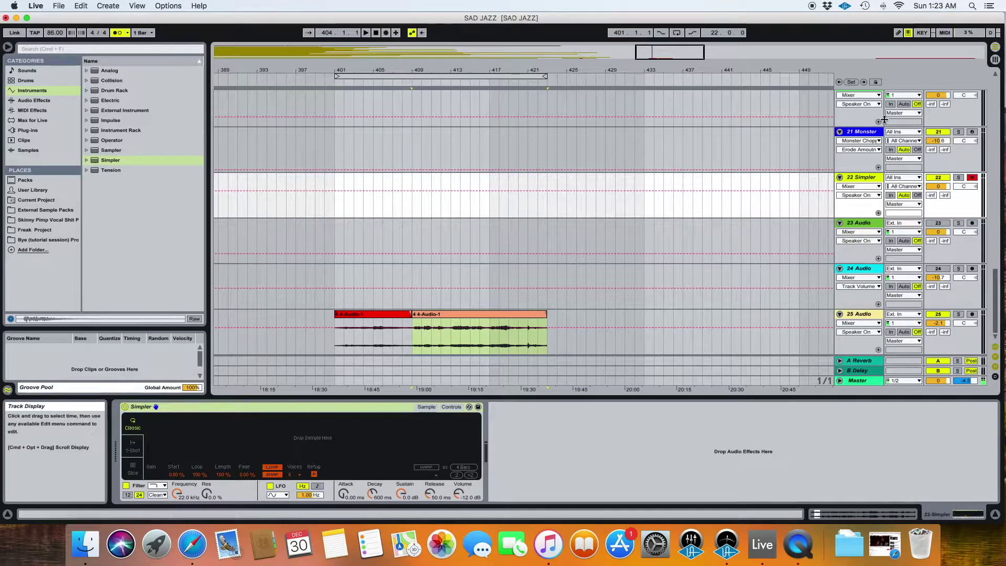
# Return to track 21's drum rack and load the track 25 4-Audio-1 clip onto pad E2.
pyautogui.press('Up')
pyautogui.click(242, 469)
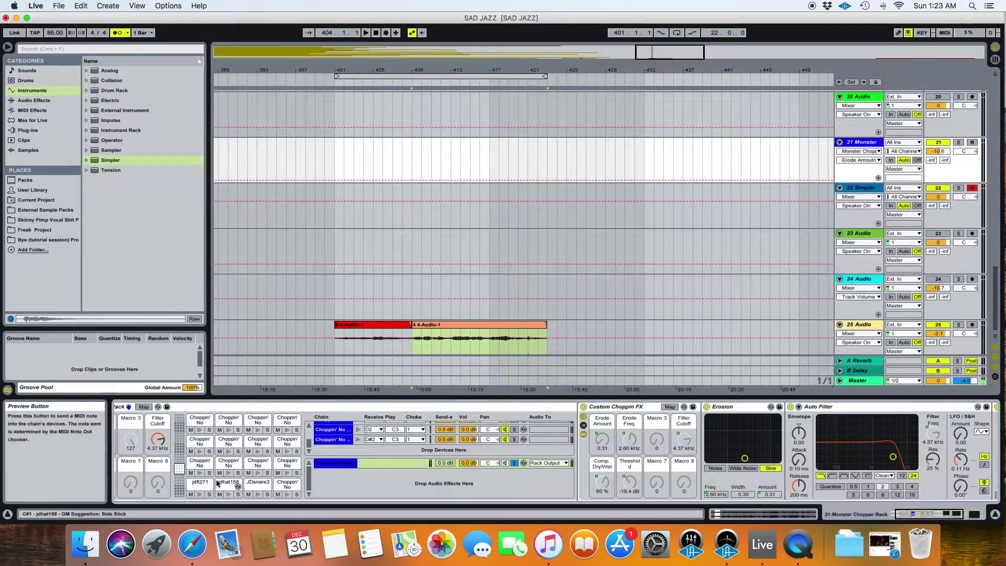
pyautogui.click(200, 483)
pyautogui.click(199, 421)
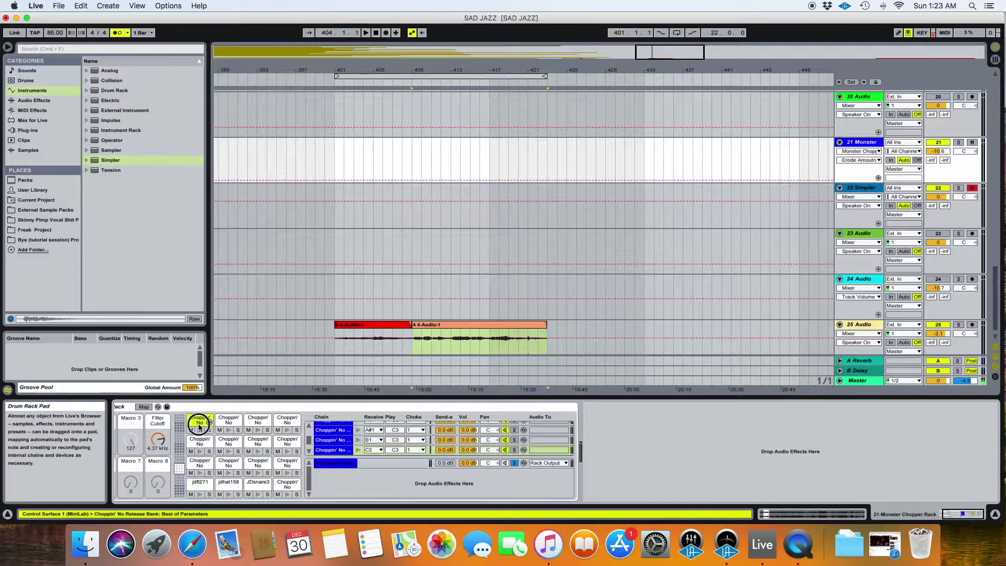
pyautogui.hscroll(1, 691, 456)
pyautogui.click(453, 325)
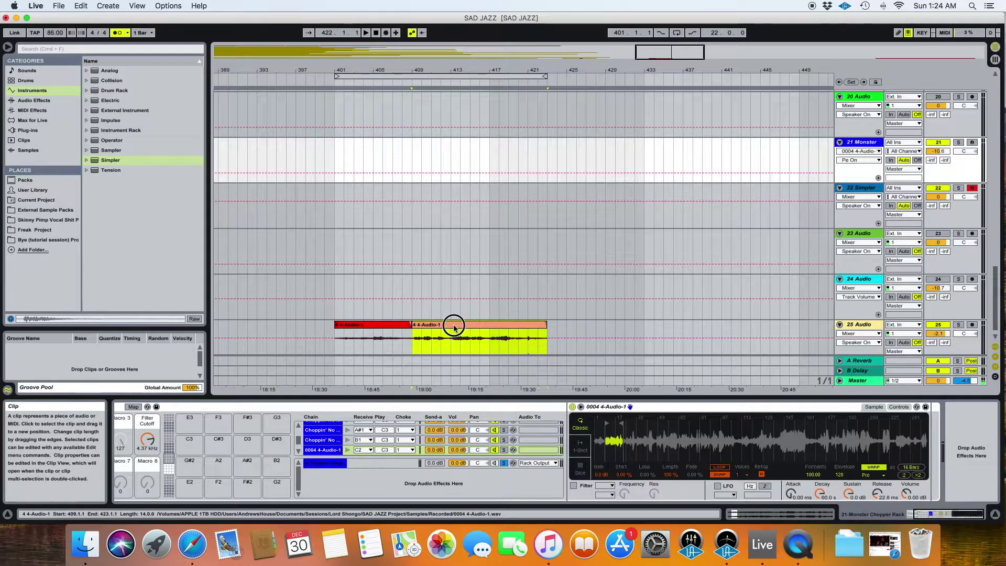
pyautogui.moveTo(453, 325); pyautogui.dragTo(190, 482)
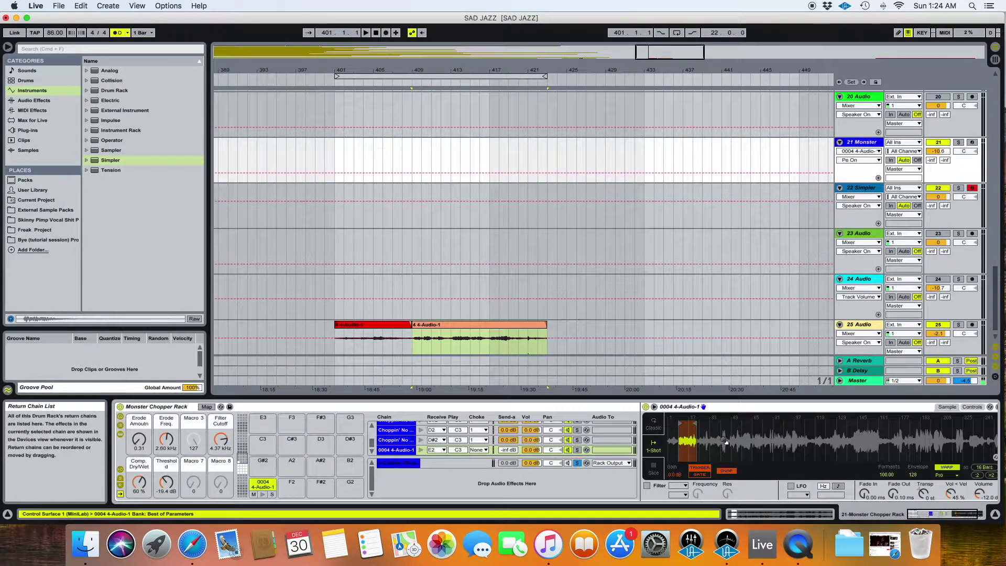
pyautogui.hscroll(3, 724, 441)
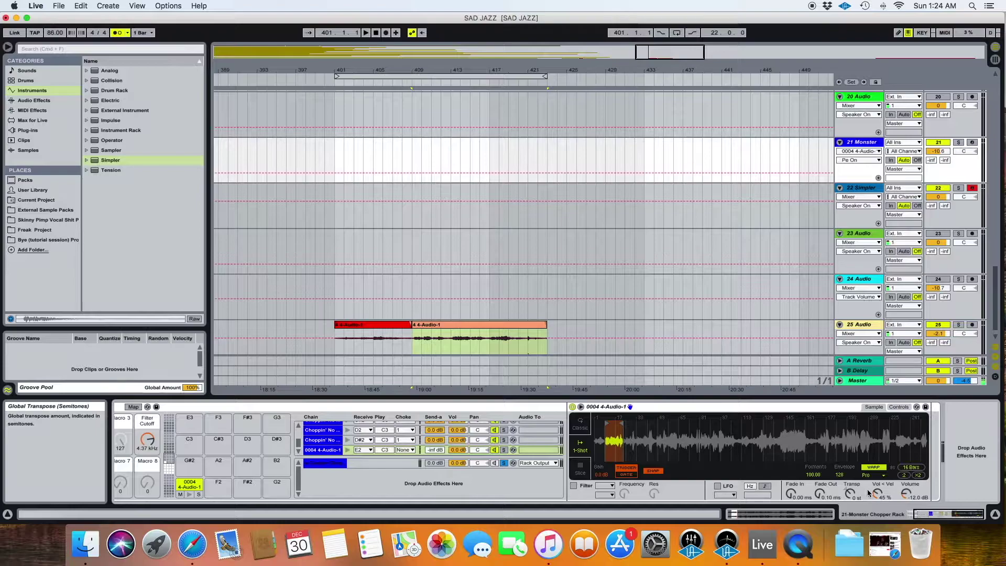
# Set the E2 sample's Vol < Vel to 0%, switch it to Classic mode, and limit Voices to 1.
pyautogui.click(879, 493)
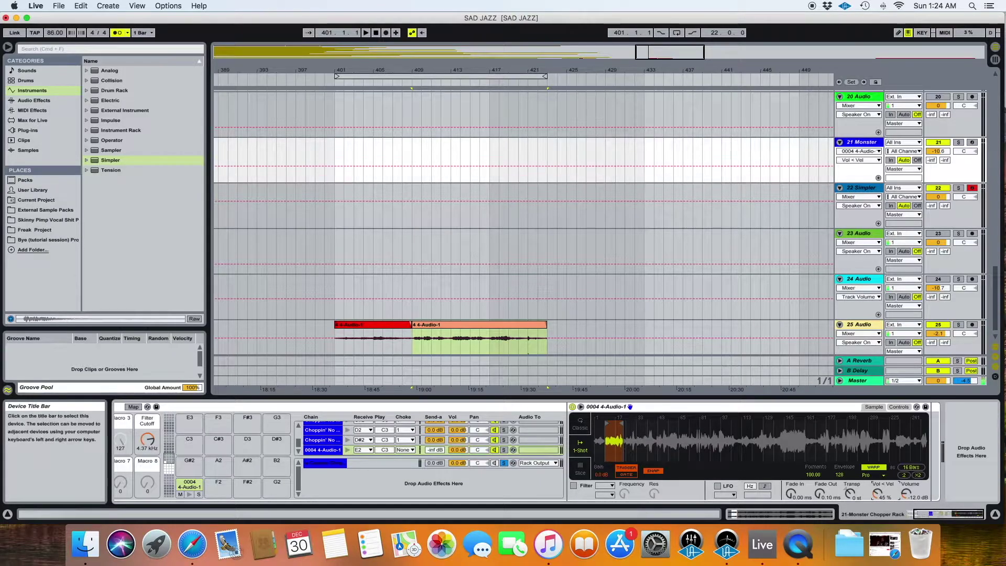
pyautogui.moveTo(878, 493); pyautogui.dragTo(906, 474)
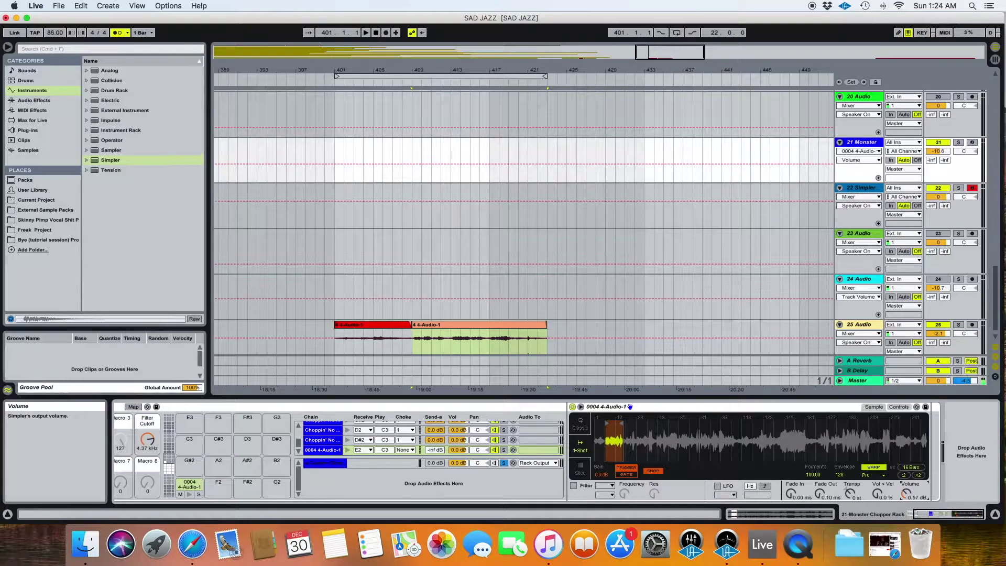
pyautogui.click(580, 424)
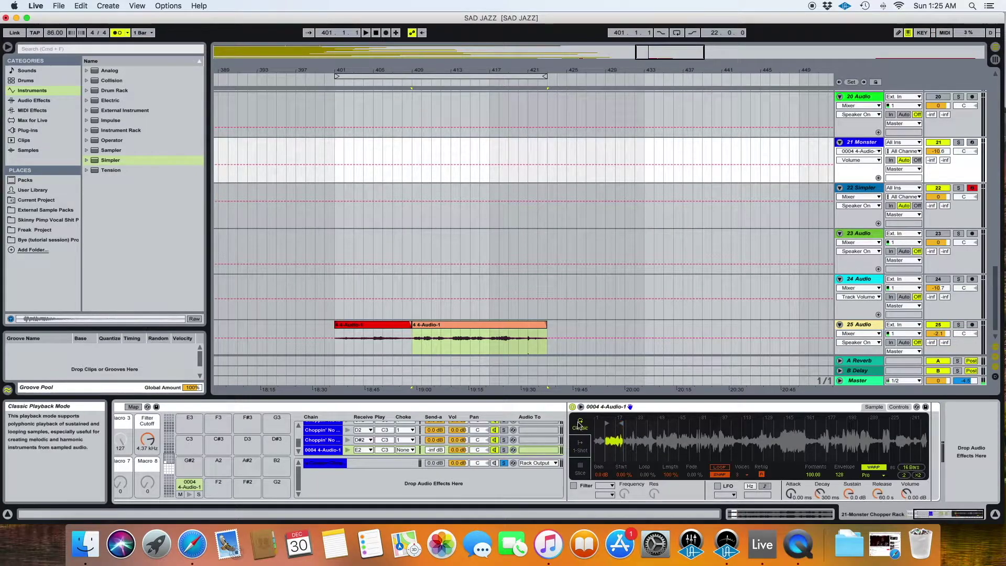
pyautogui.click(745, 476)
pyautogui.click(744, 357)
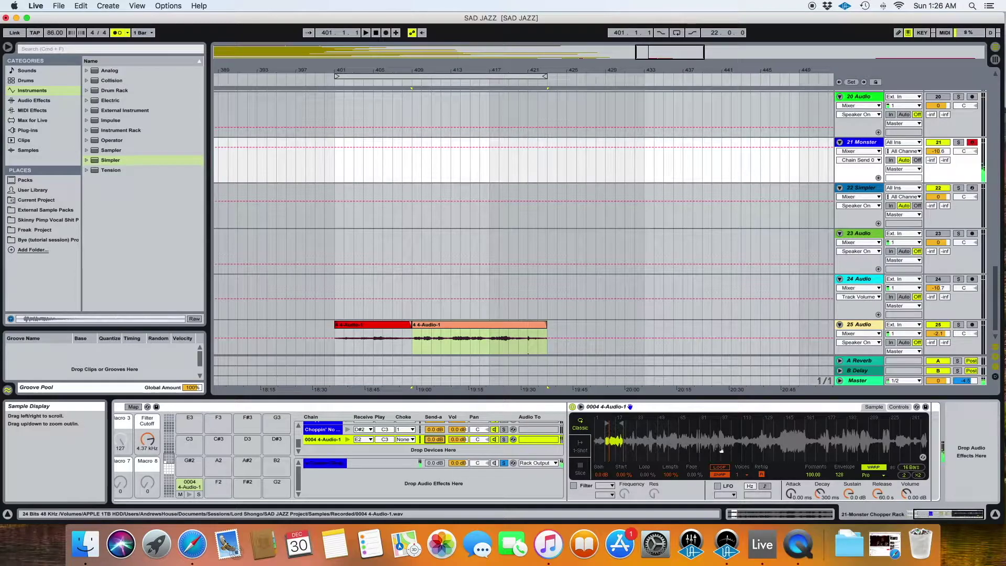
# Lengthen the E2 sample's decay to 60 s and shorten its release.
pyautogui.click(797, 493)
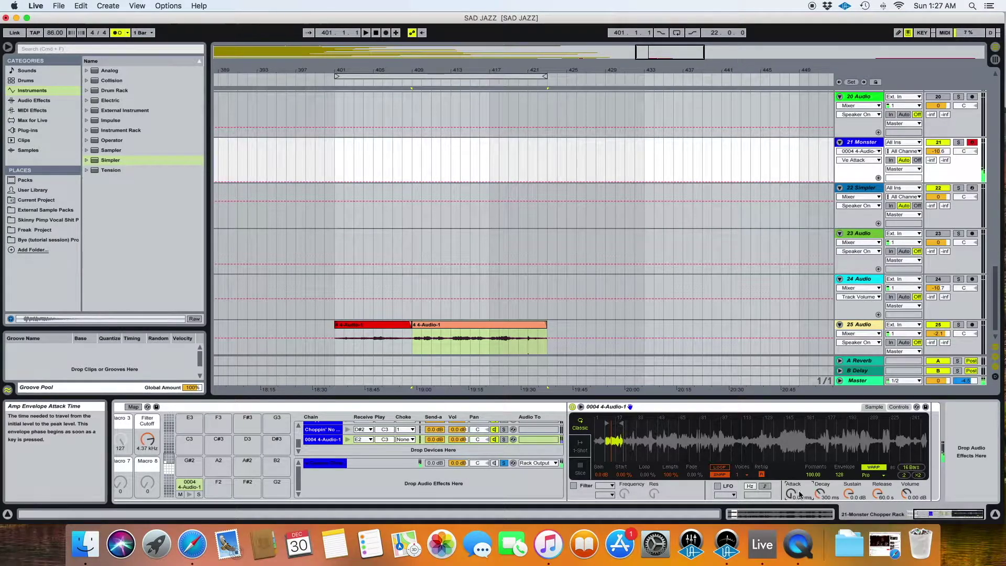
pyautogui.moveTo(821, 493); pyautogui.dragTo(821, 461)
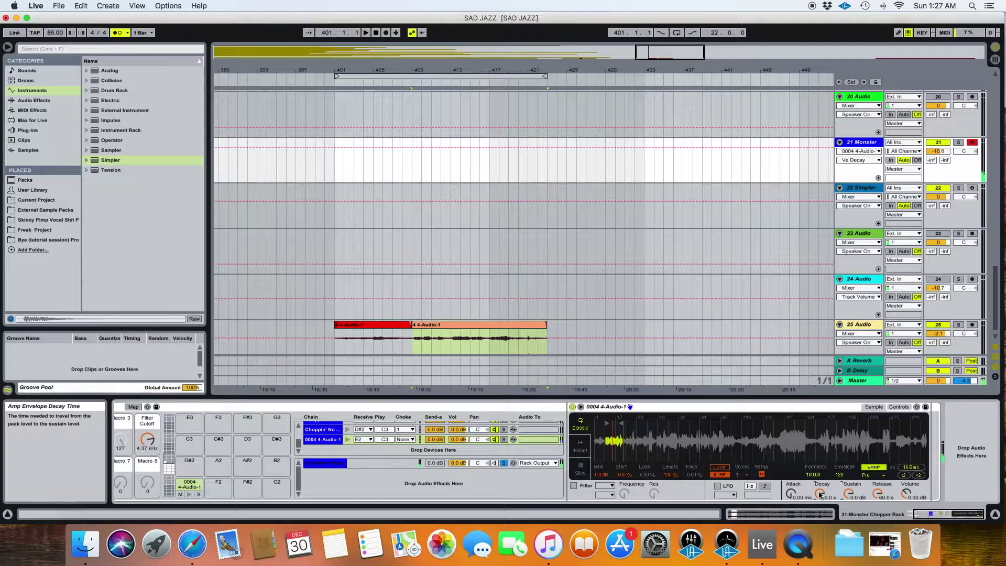
pyautogui.moveTo(877, 494)
pyautogui.mouseDown()
pyautogui.moveTo(877, 524)
pyautogui.moveTo(877, 493)
pyautogui.mouseUp()
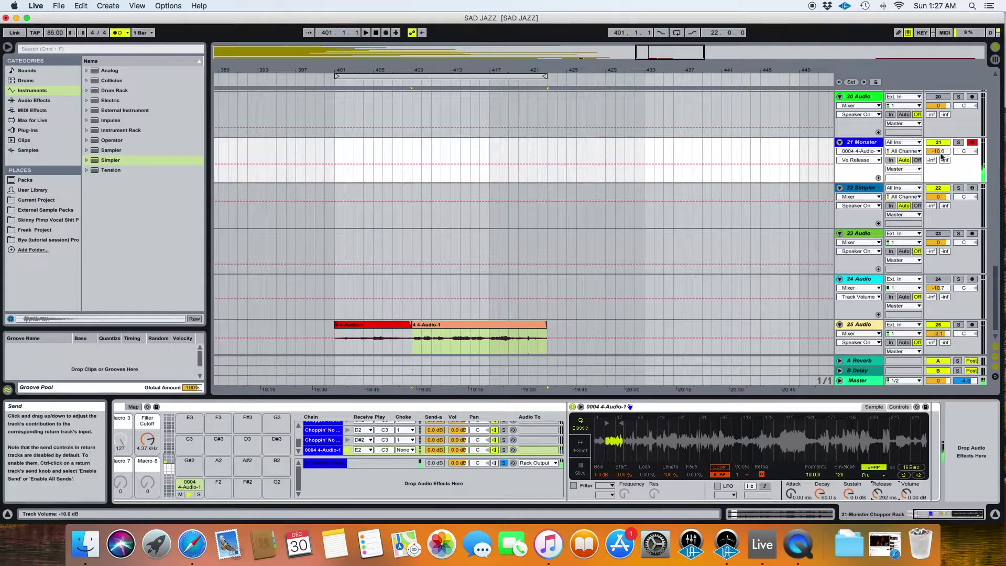
# Raise track 21's volume to -4.1 dB and set the sample's release to 145 ms.
pyautogui.moveTo(940, 152); pyautogui.dragTo(940, 138)
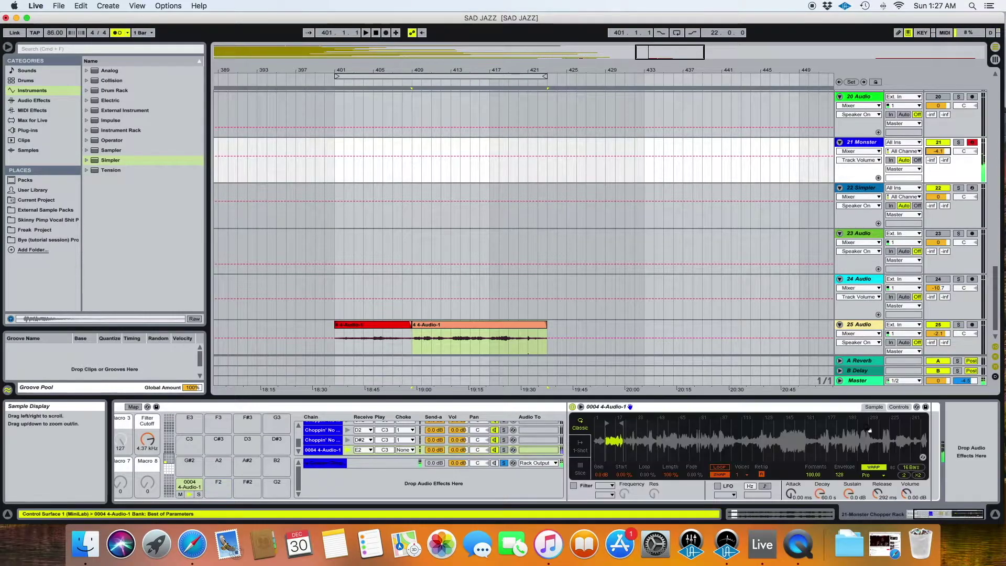
pyautogui.click(883, 493)
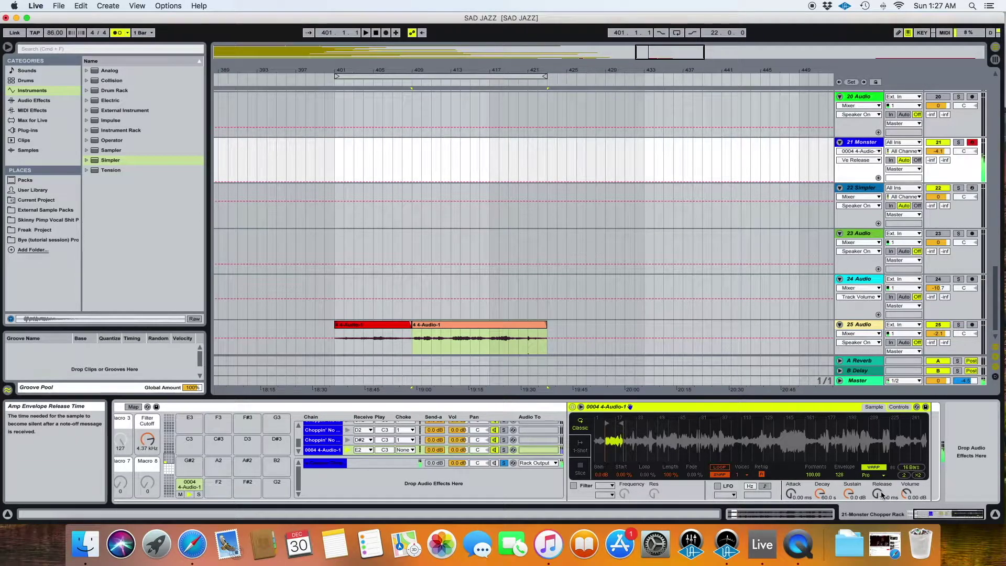
pyautogui.moveTo(881, 494)
pyautogui.mouseDown()
pyautogui.moveTo(881, 458)
pyautogui.moveTo(881, 497)
pyautogui.mouseUp()
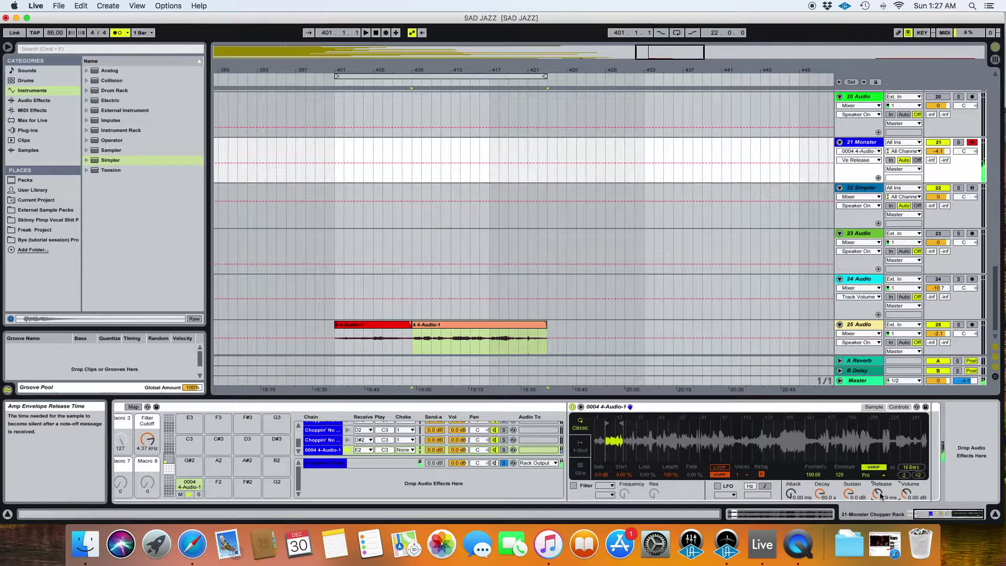
pyautogui.moveTo(880, 494); pyautogui.dragTo(880, 501)
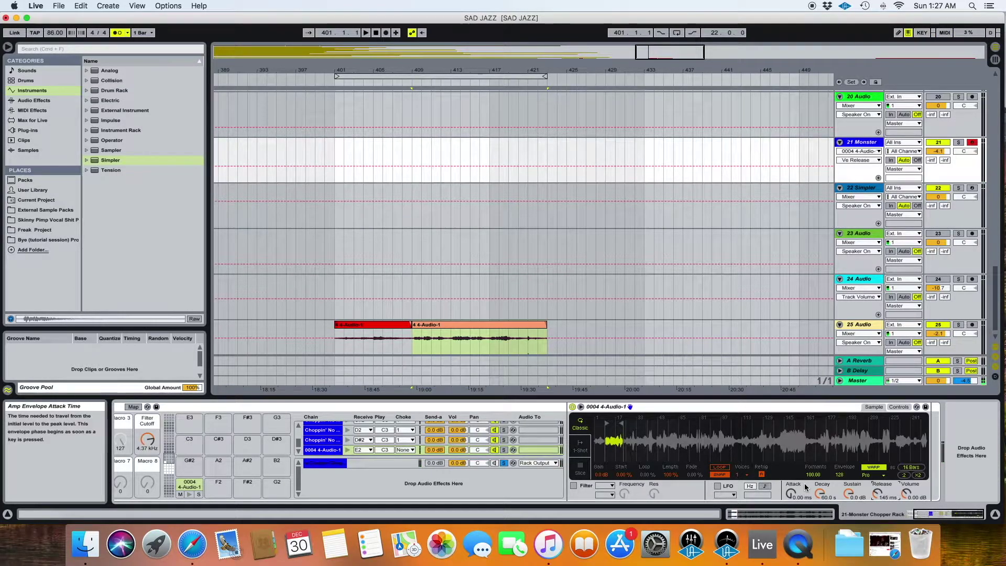
pyautogui.click(907, 494)
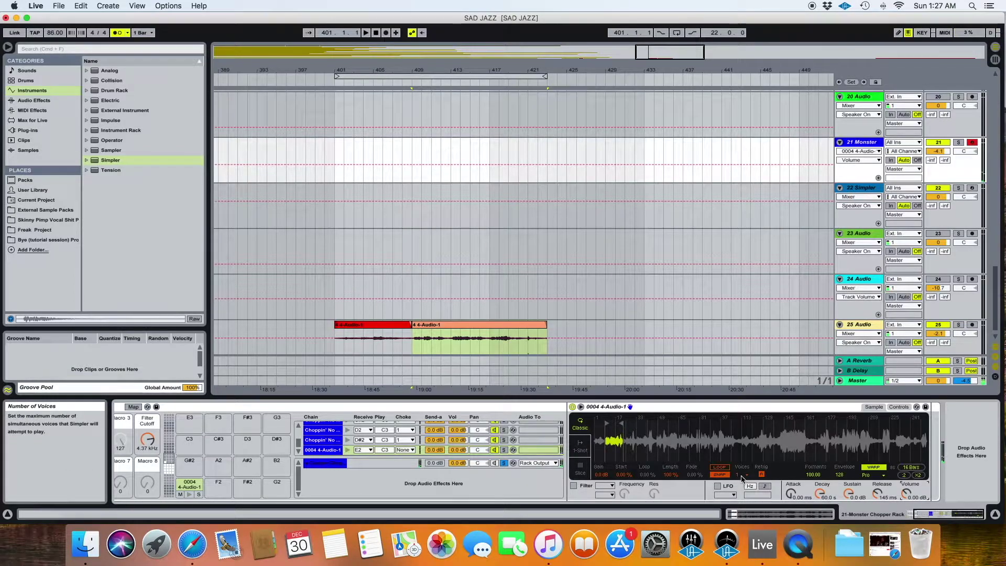
# Toggle the E2 sample to 1-Shot and back to Classic, then drag the pad's sample into the arrangement.
pyautogui.click(579, 445)
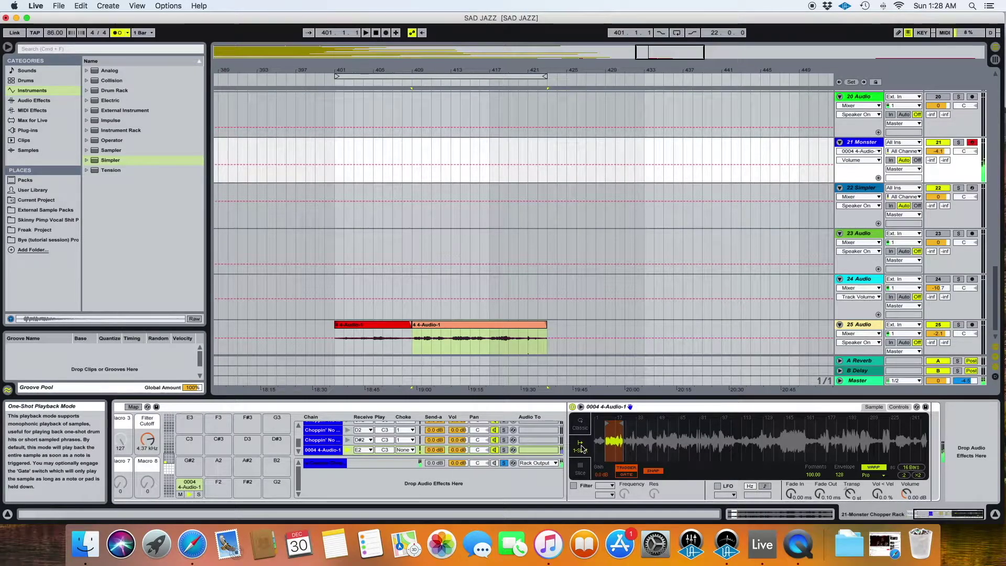
pyautogui.click(580, 425)
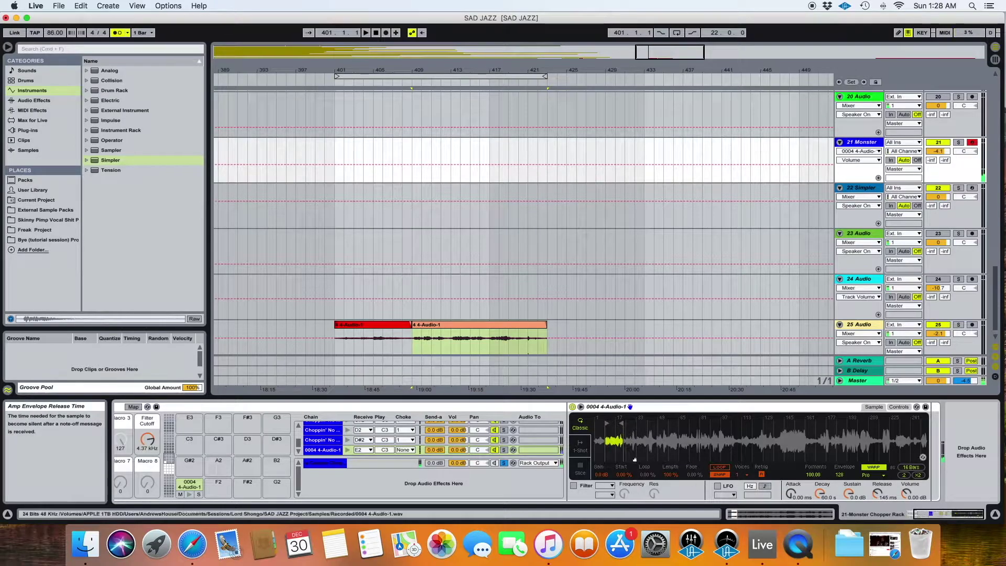
pyautogui.click(427, 337)
pyautogui.click(210, 485)
pyautogui.moveTo(211, 485); pyautogui.dragTo(435, 317)
# Pick the Choppin' No Release Simpler preset and cut the sample's release to 39.1 ms.
pyautogui.click(861, 132)
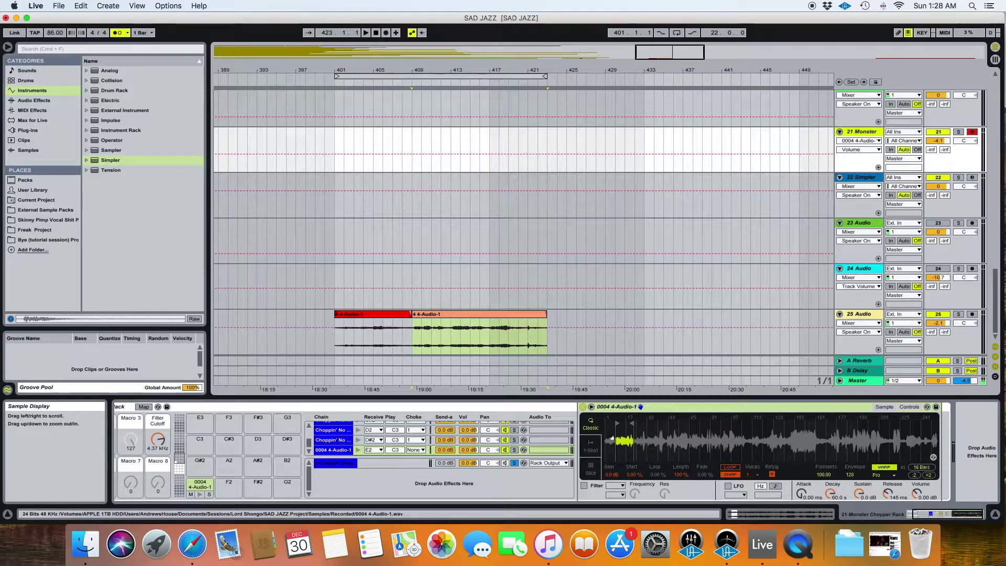
pyautogui.click(87, 160)
pyautogui.click(116, 251)
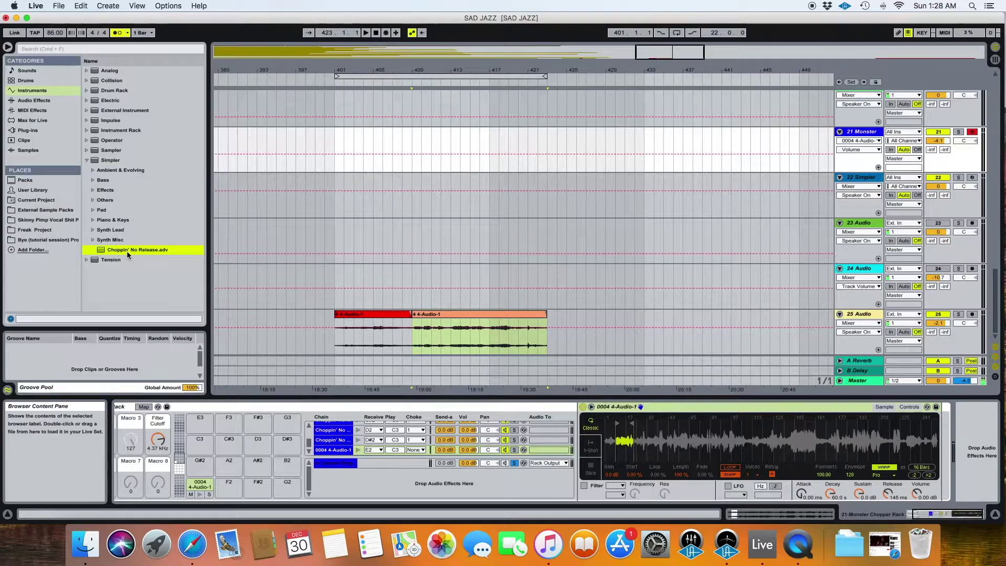
pyautogui.click(425, 314)
pyautogui.hscroll(-4, 425, 315)
pyautogui.click(677, 409)
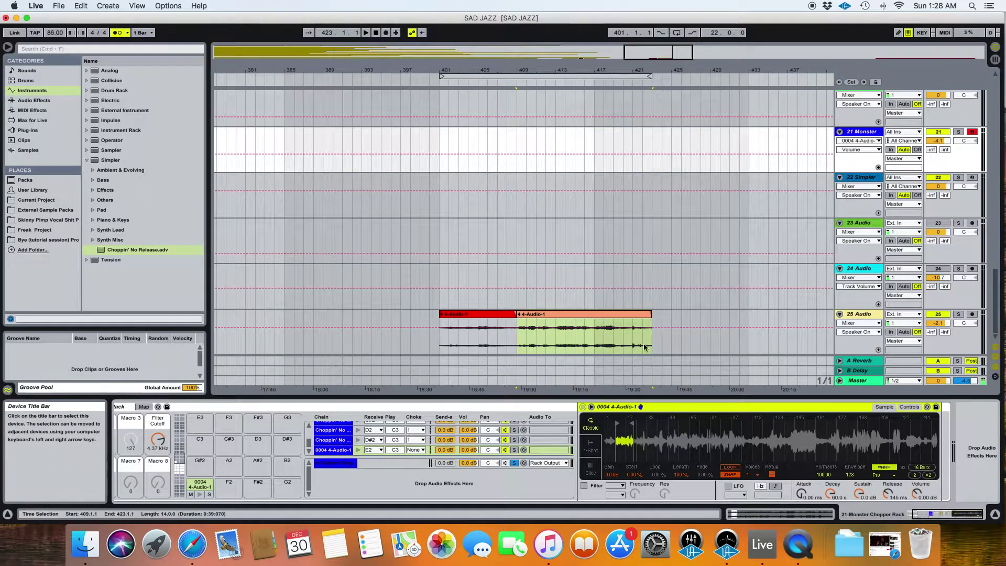
pyautogui.moveTo(887, 494); pyautogui.dragTo(887, 506)
pyautogui.click(924, 495)
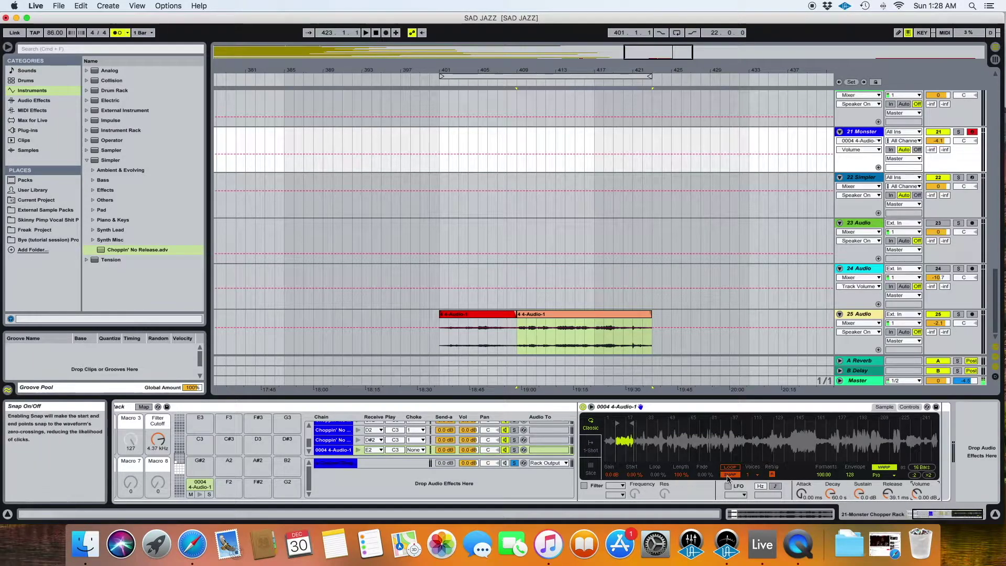
# Save the sampler settings as a preset and browse to User Library > Presets > Instruments > Simpler.
pyautogui.click(936, 407)
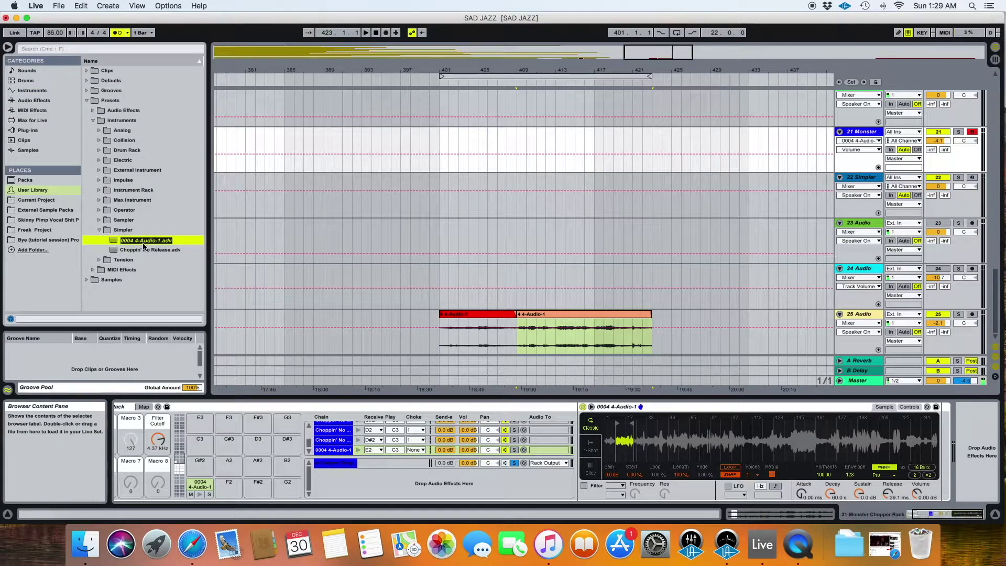
pyautogui.click(32, 192)
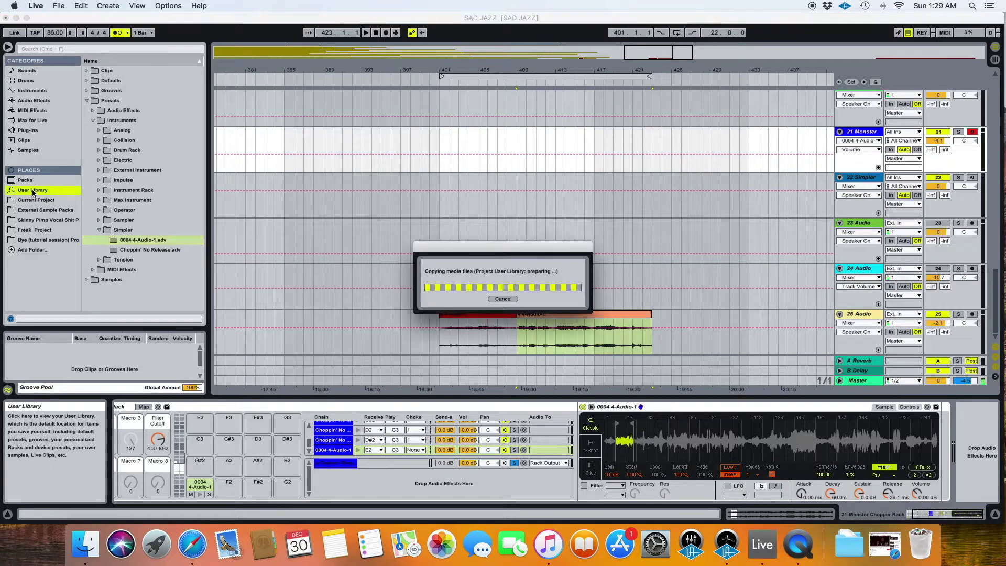
pyautogui.click(86, 100)
pyautogui.click(92, 120)
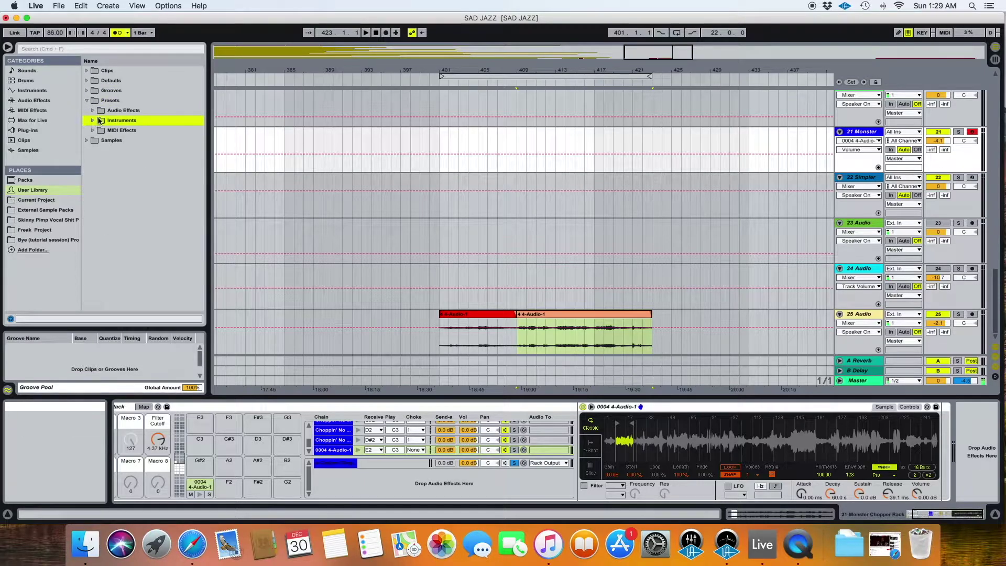
pyautogui.click(93, 121)
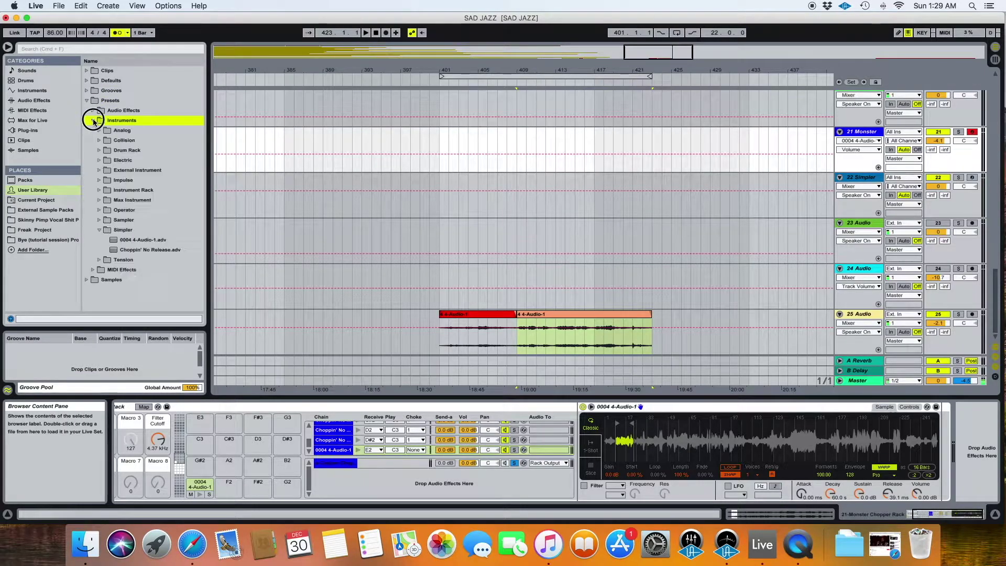
pyautogui.click(99, 233)
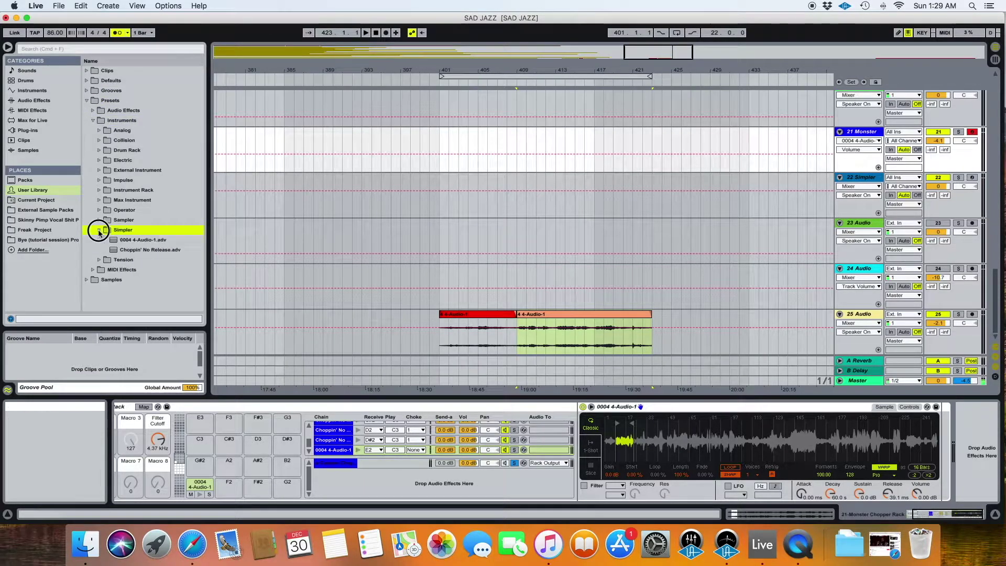
# Delete the 0004 4-Audio-1.adv preset, then select track 22.
pyautogui.click(131, 240)
pyautogui.rightClick(128, 242)
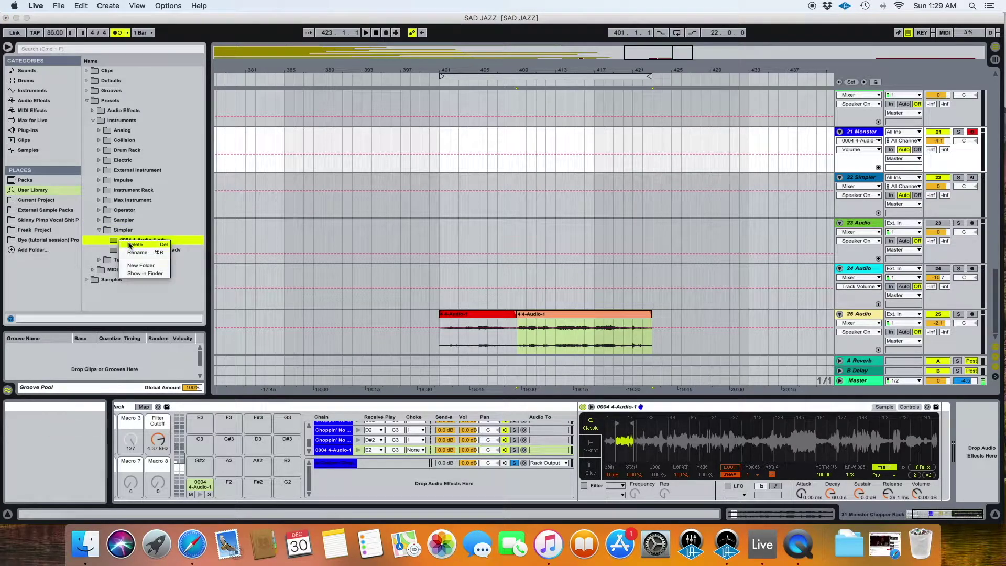
pyautogui.click(130, 245)
pyautogui.click(586, 297)
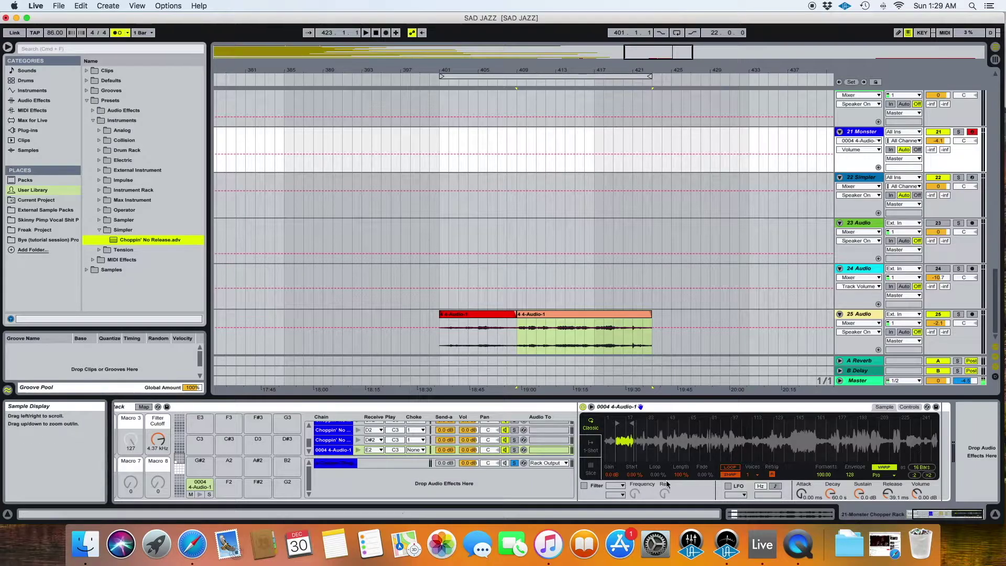
pyautogui.click(321, 471)
pyautogui.click(865, 177)
# Replace track 22's Simpler with a new Drum Rack.
pyautogui.click(370, 408)
pyautogui.press('Delete')
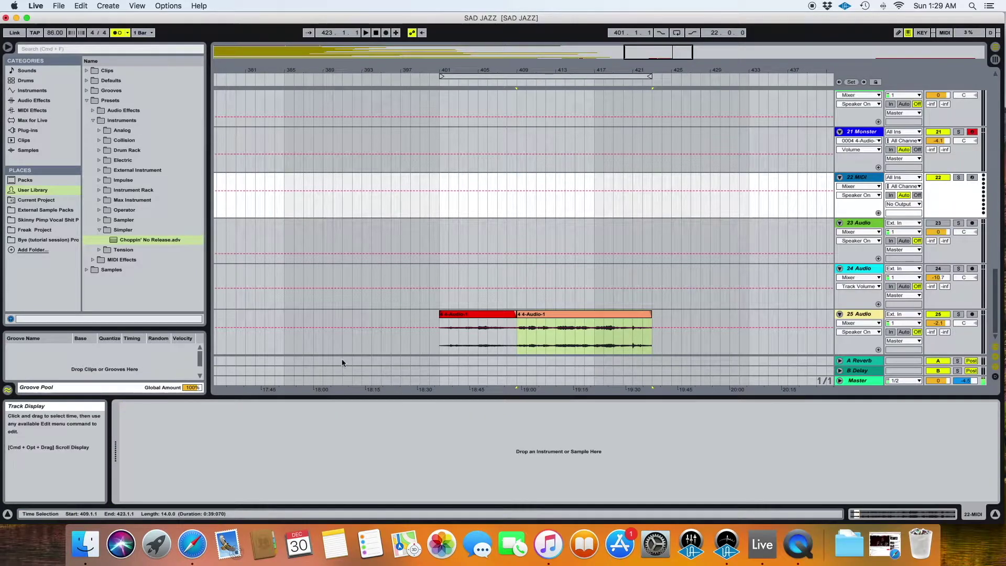
pyautogui.click(100, 231)
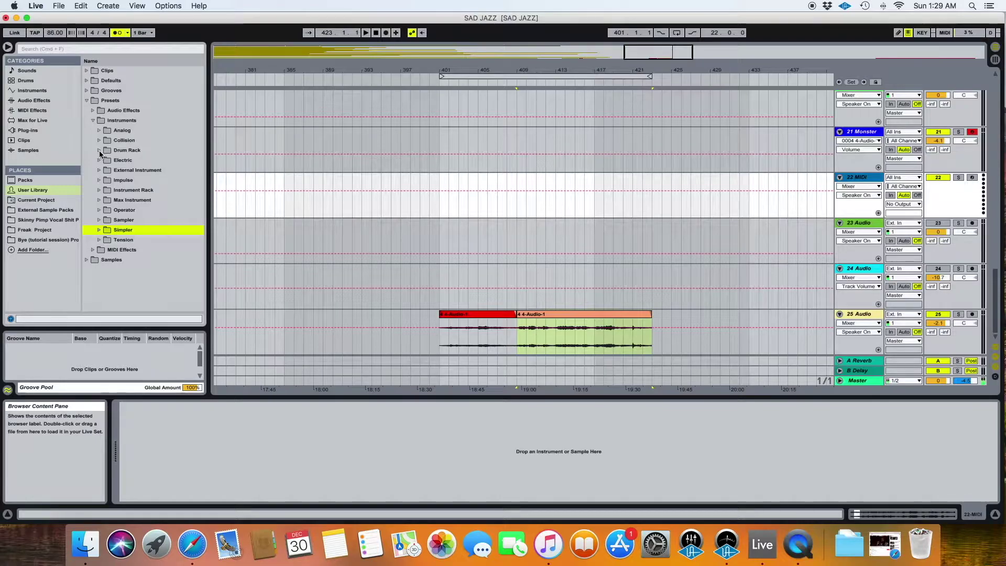
pyautogui.click(30, 90)
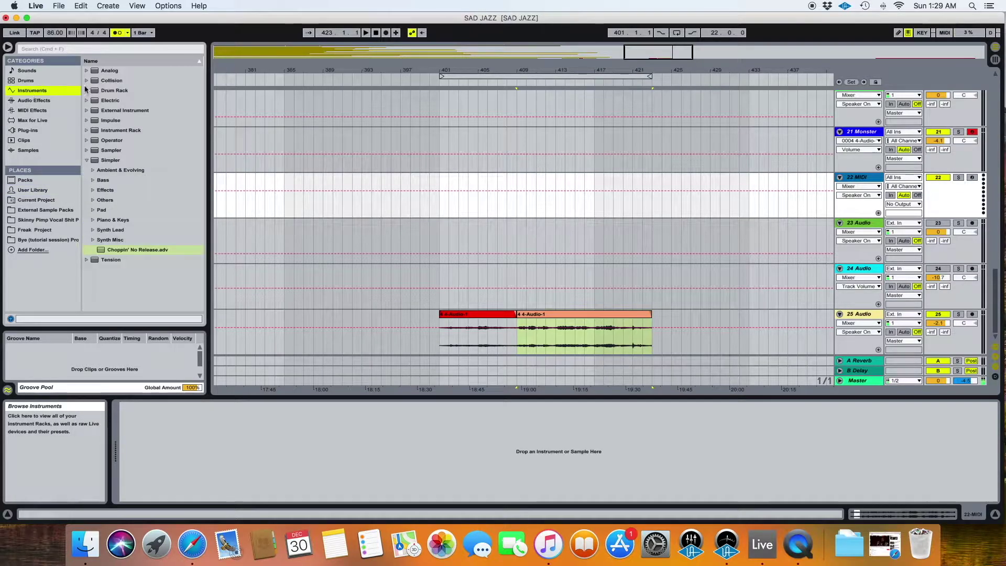
pyautogui.moveTo(96, 90); pyautogui.dragTo(869, 178)
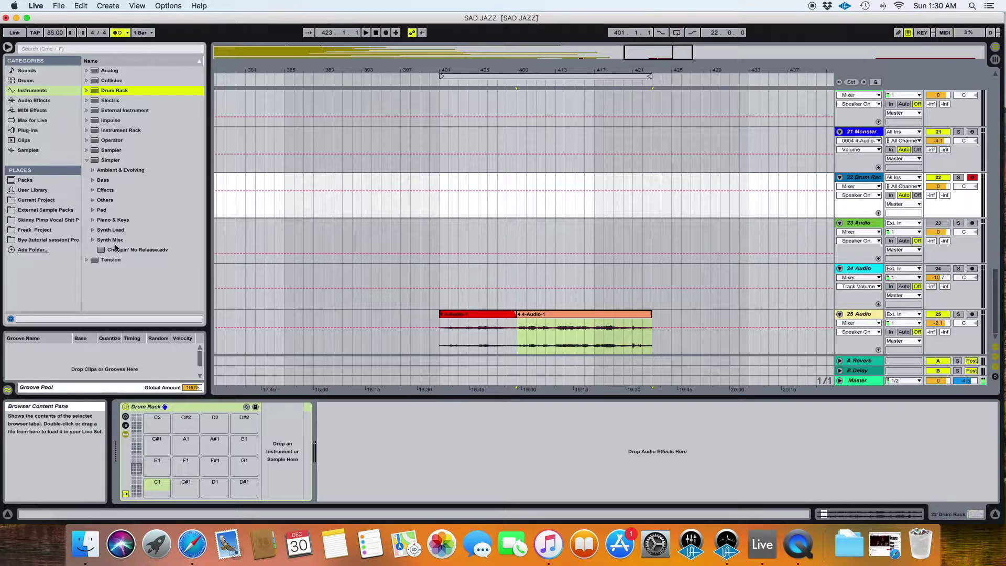
# Load Choppin' No Release onto pads C1, D1 and D#1, and copy the chain to E1, F1 and F#1.
pyautogui.moveTo(114, 251); pyautogui.dragTo(157, 482)
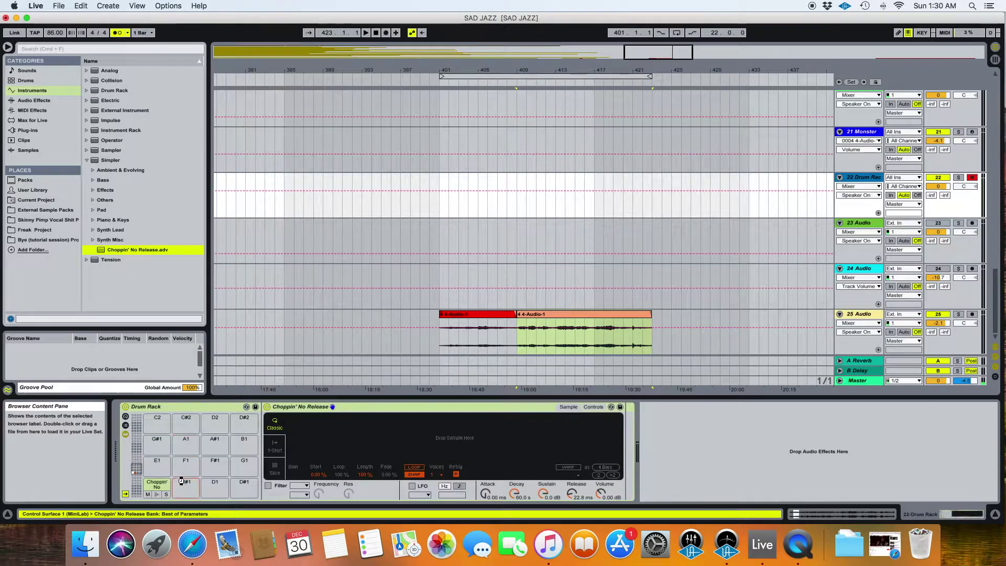
pyautogui.moveTo(104, 250); pyautogui.dragTo(239, 485)
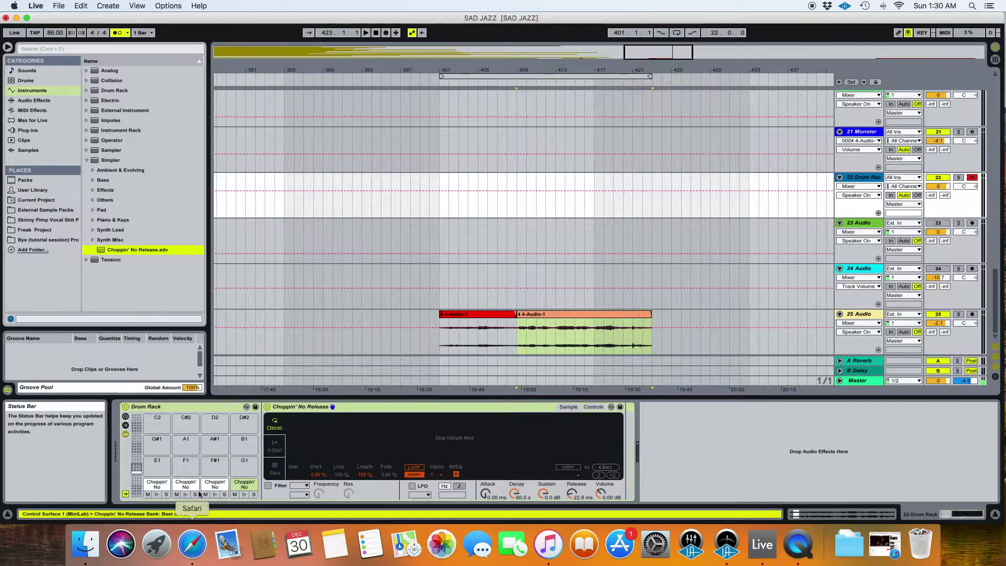
pyautogui.click(158, 486)
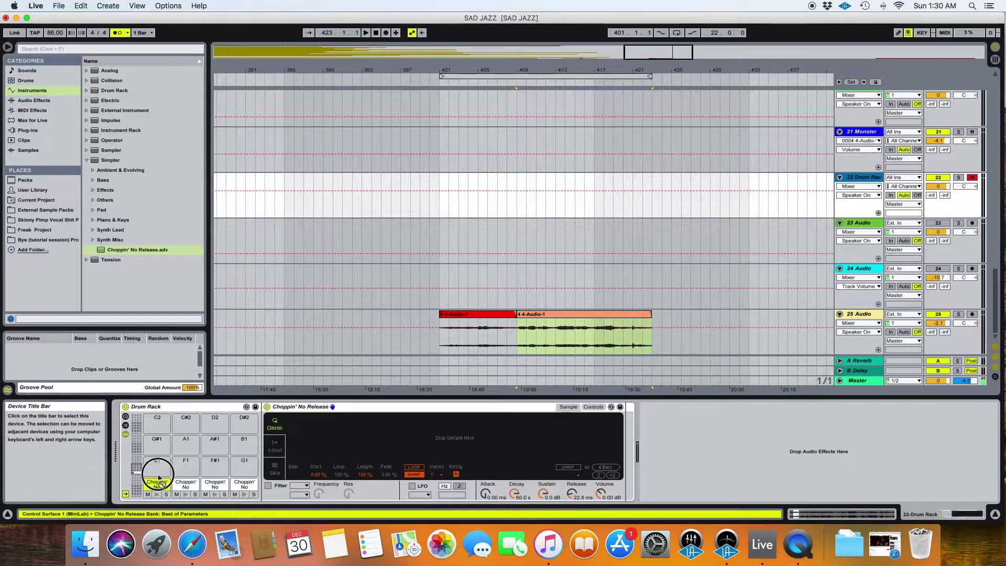
pyautogui.moveTo(158, 466); pyautogui.dragTo(159, 465)
pyautogui.moveTo(159, 466); pyautogui.dragTo(183, 464)
pyautogui.moveTo(182, 464); pyautogui.dragTo(241, 421)
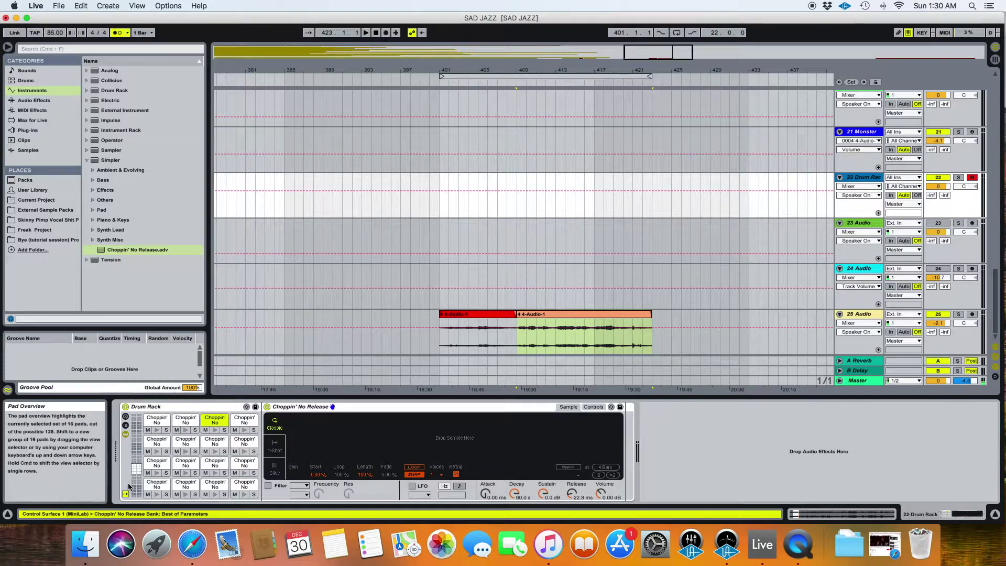
pyautogui.click(157, 419)
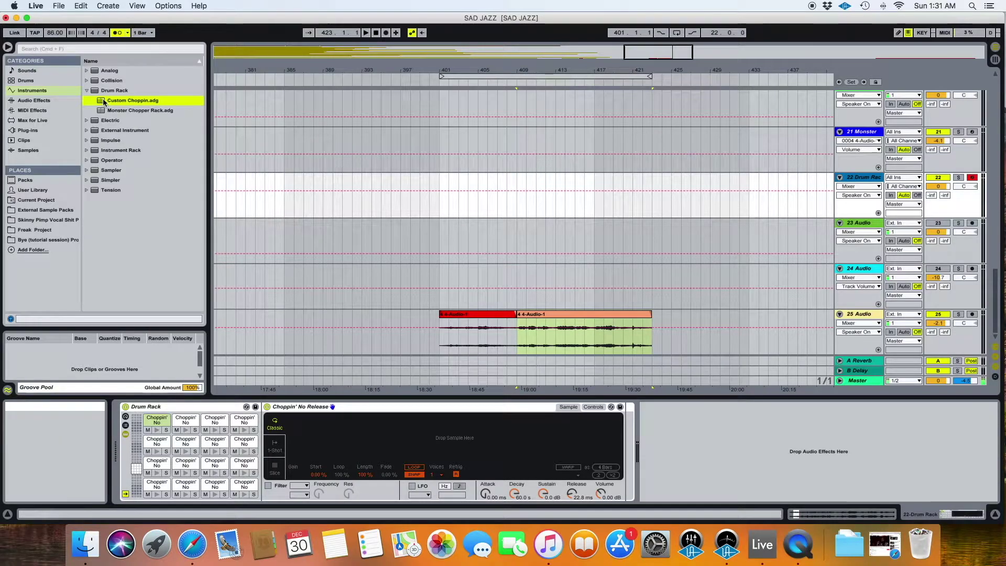
# Load Custom Choppin.adg onto track 22, collapse its macro panel, and toggle the chain I/O columns.
pyautogui.moveTo(103, 102); pyautogui.dragTo(204, 414)
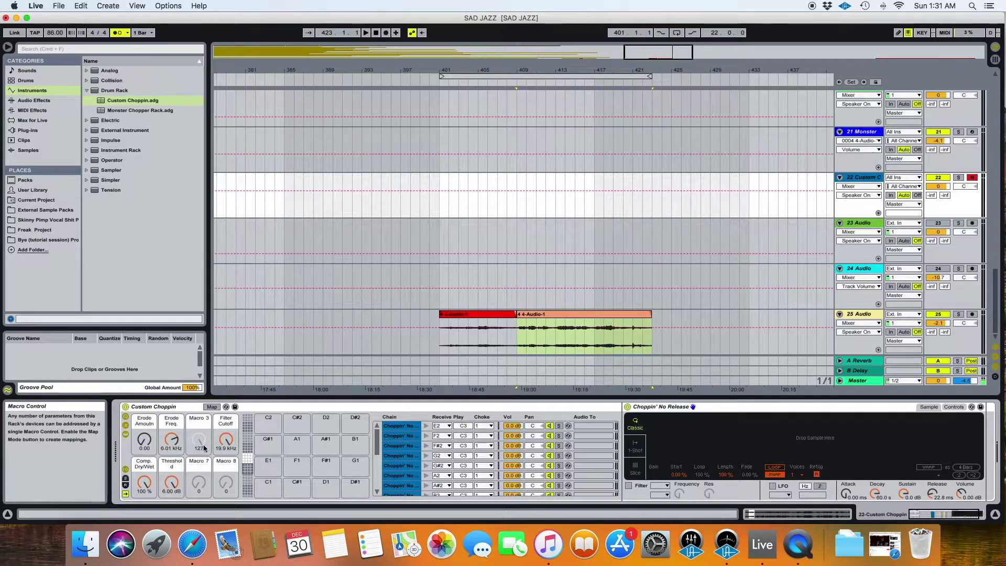
pyautogui.click(126, 416)
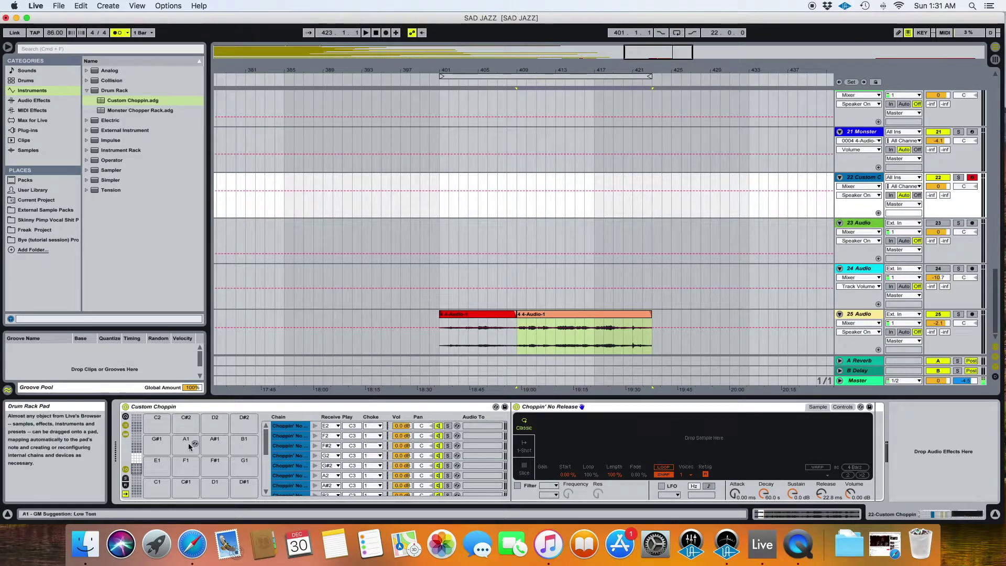
pyautogui.click(133, 458)
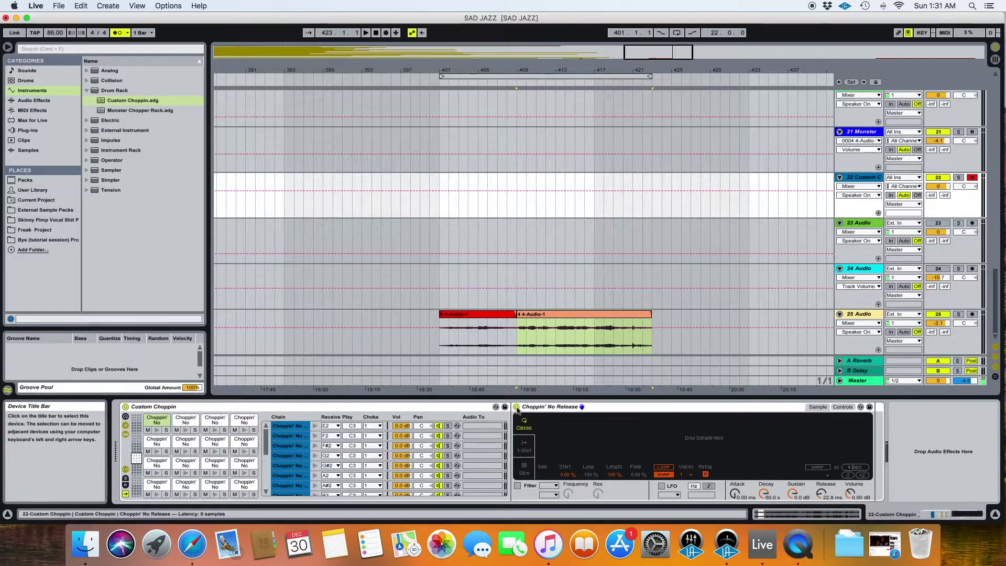
pyautogui.click(559, 407)
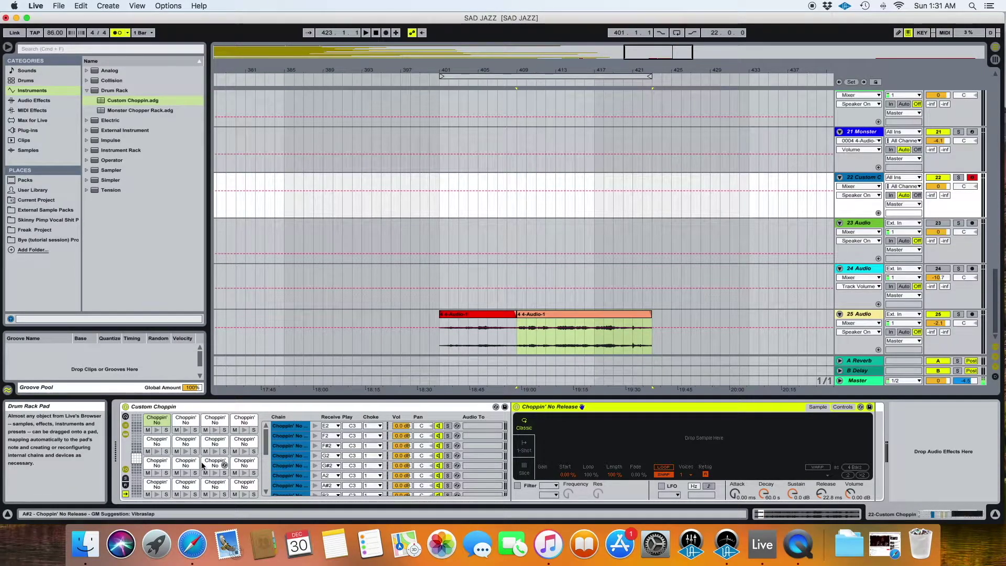
pyautogui.click(126, 469)
pyautogui.click(125, 470)
pyautogui.scroll(-5, 297, 430)
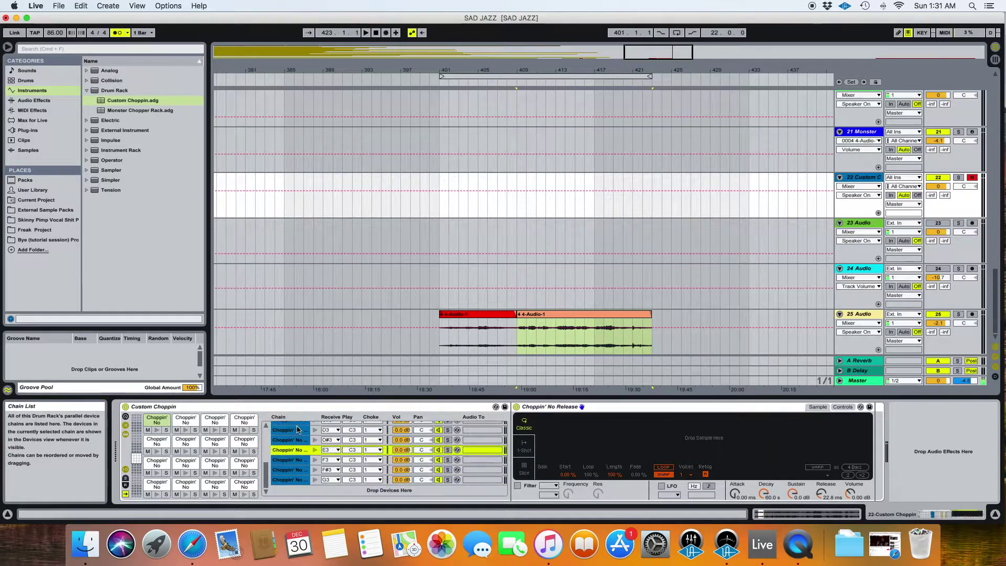
pyautogui.scroll(5, 297, 430)
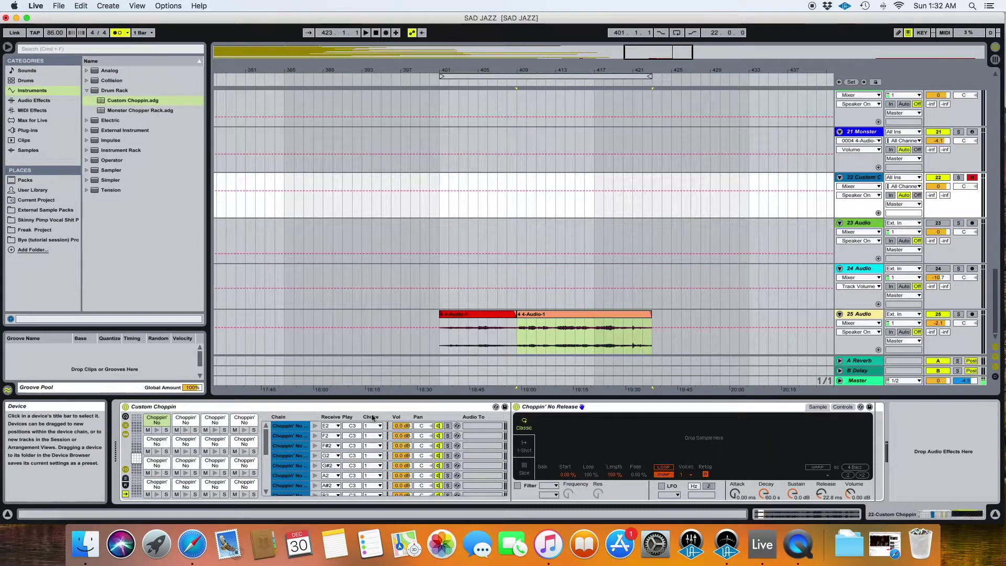
# Try choke group 1 on the first chain, then reset every chain's choke group to None.
pyautogui.click(377, 426)
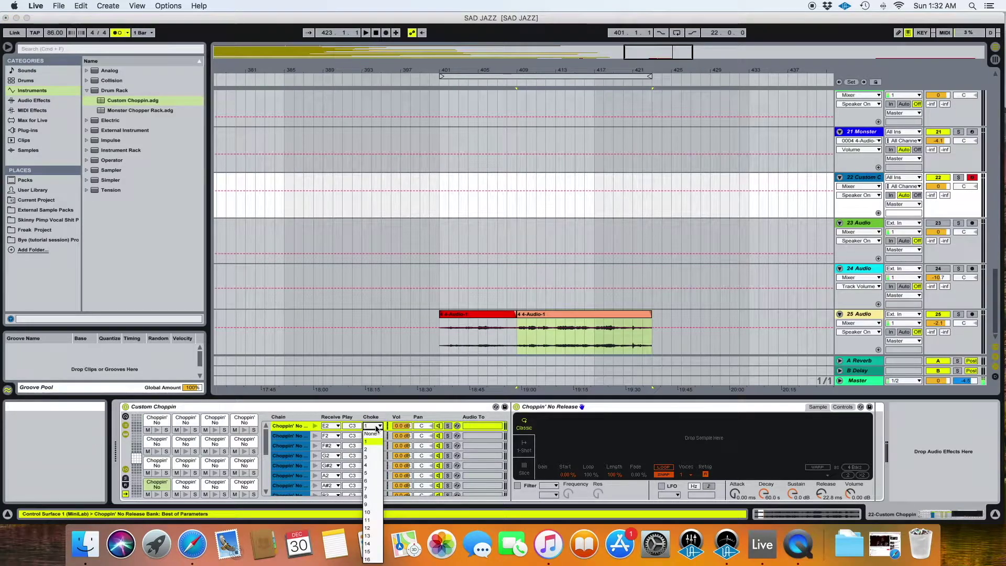
pyautogui.click(374, 442)
pyautogui.click(375, 425)
pyautogui.click(366, 427)
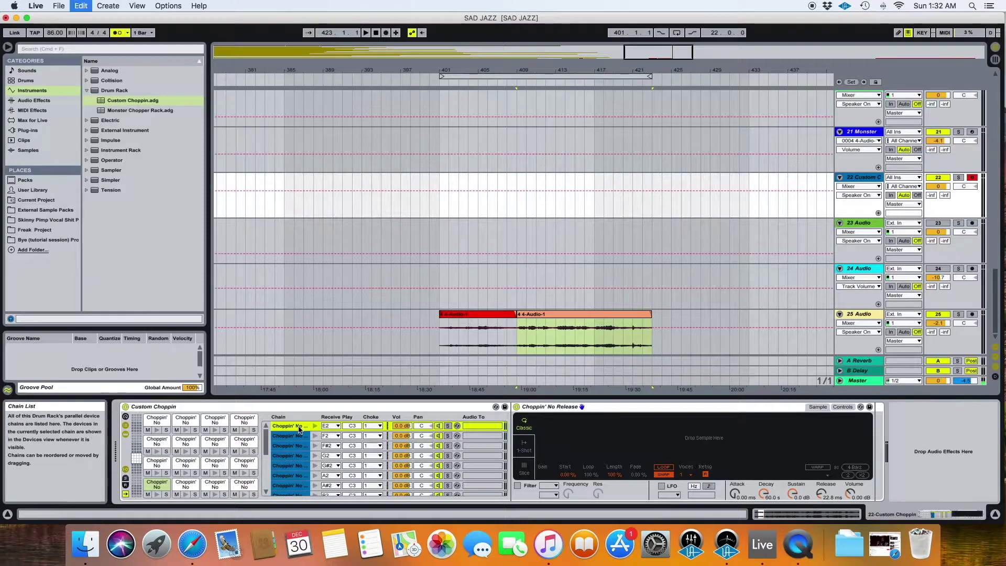
pyautogui.press('super+a')
pyautogui.click(367, 426)
pyautogui.click(371, 435)
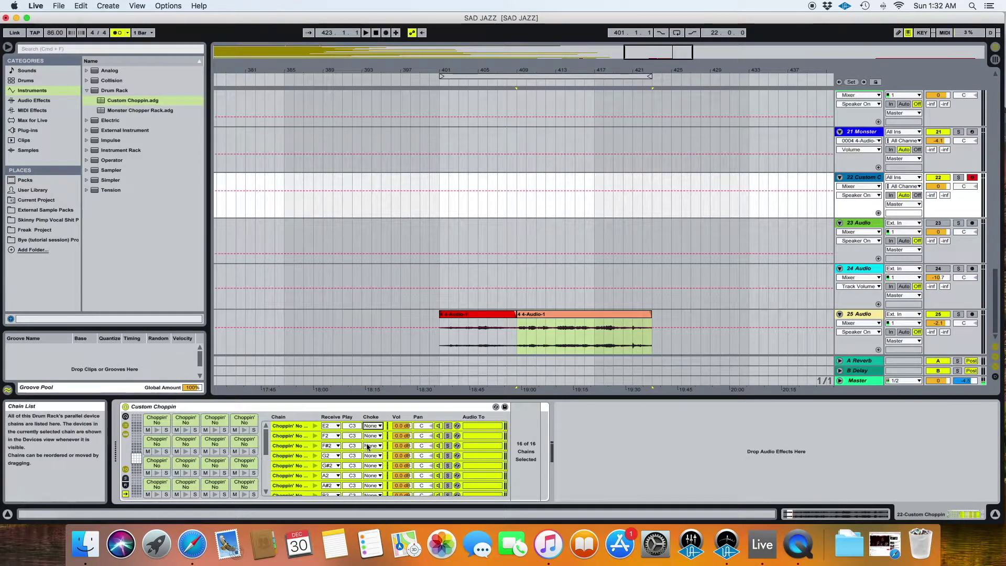
pyautogui.click(291, 426)
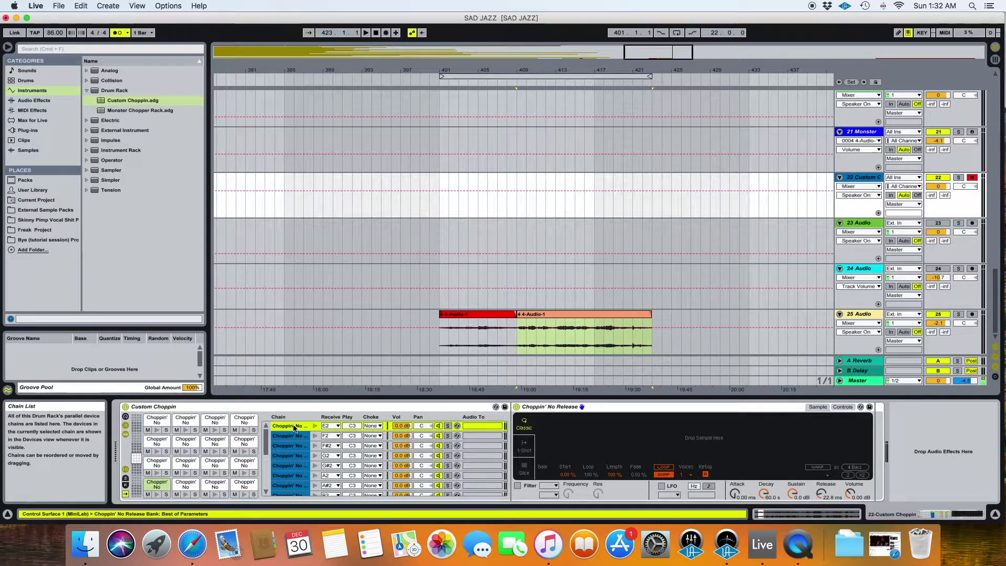
# Select all 16 chains and assign them to choke group 1.
pyautogui.press('super+a')
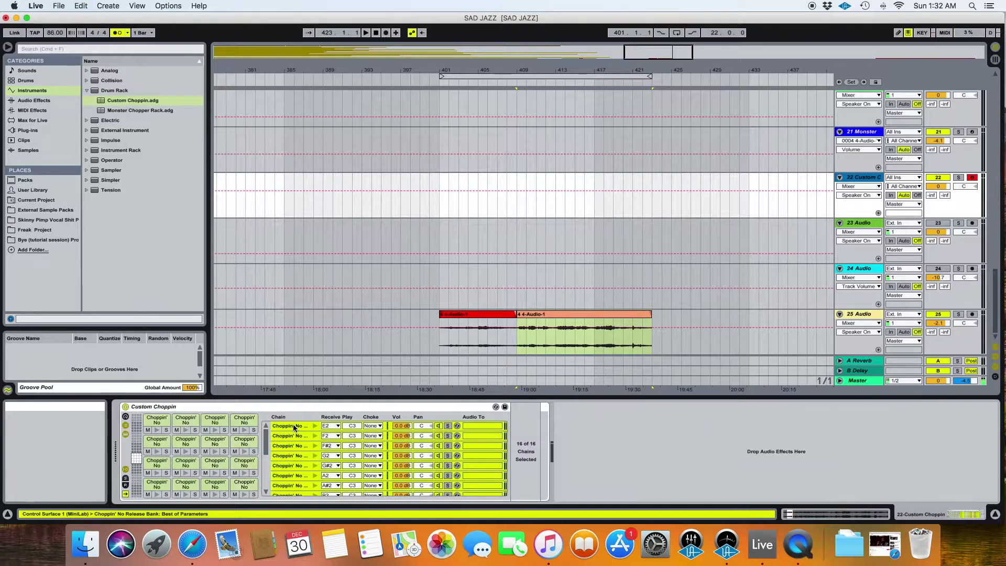
pyautogui.click(373, 426)
pyautogui.click(375, 441)
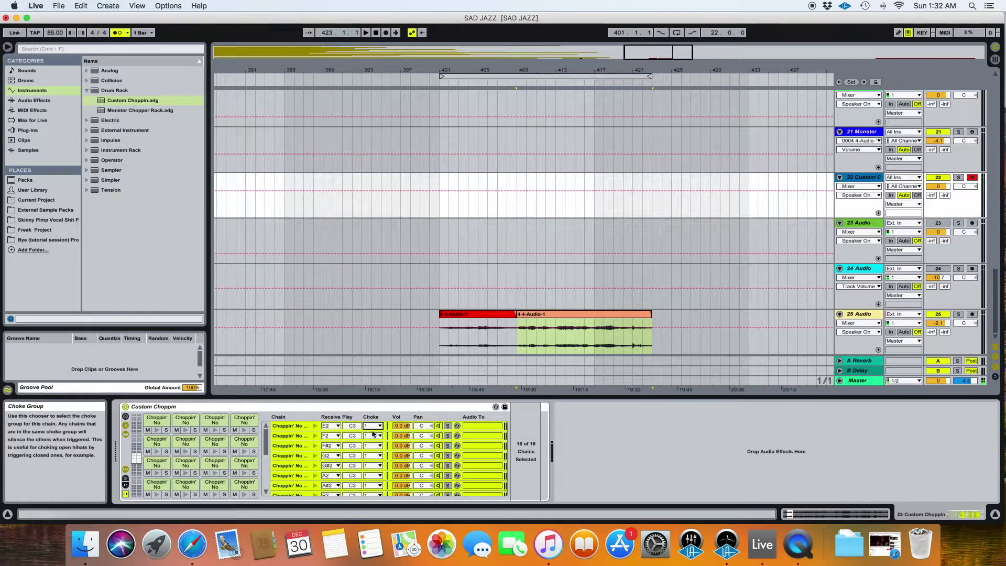
pyautogui.click(524, 439)
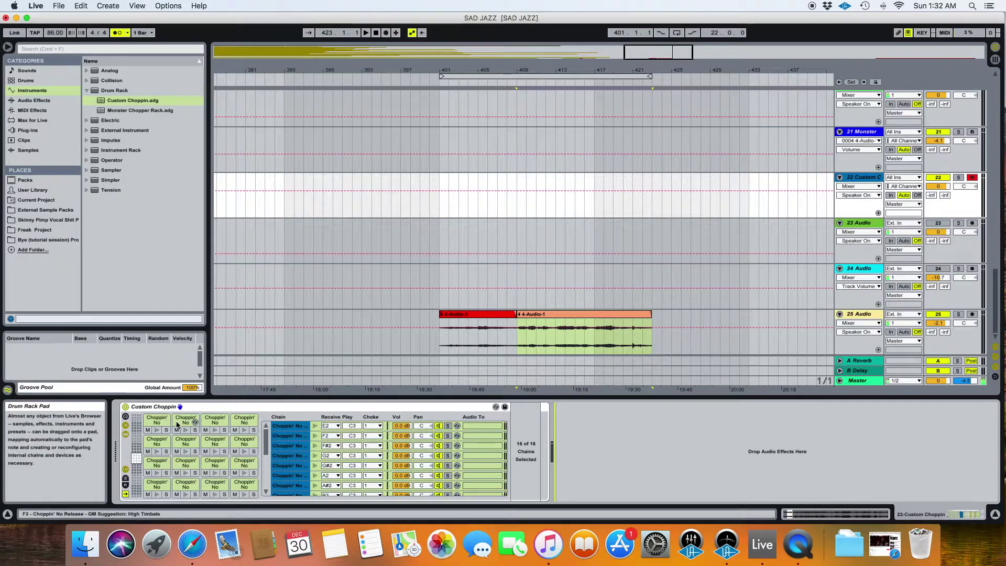
pyautogui.click(156, 422)
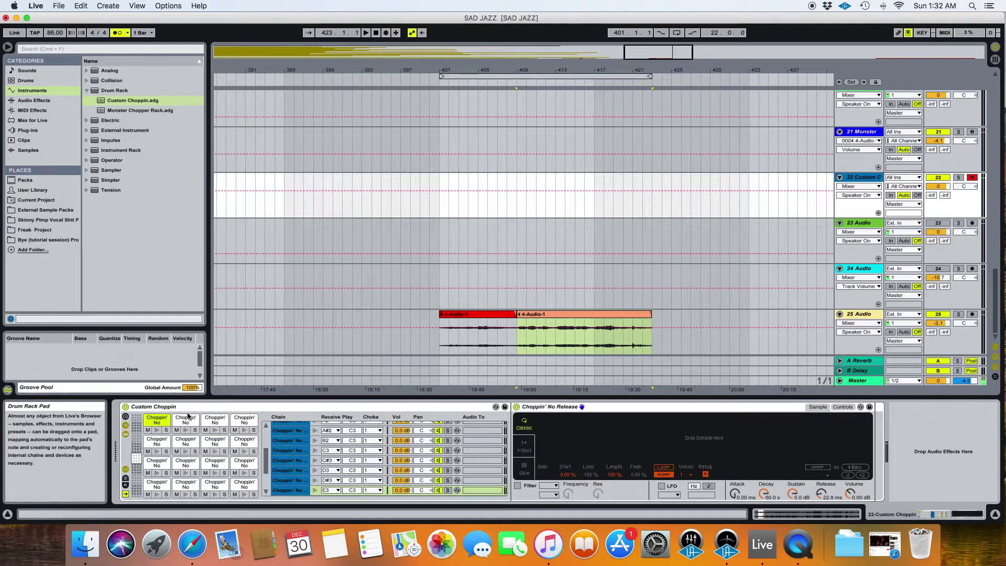
# Load track 25's 0004 4-Audio-1 clip onto the E3, F3 and G3 pads' Simplers.
pyautogui.moveTo(541, 326); pyautogui.dragTo(595, 430)
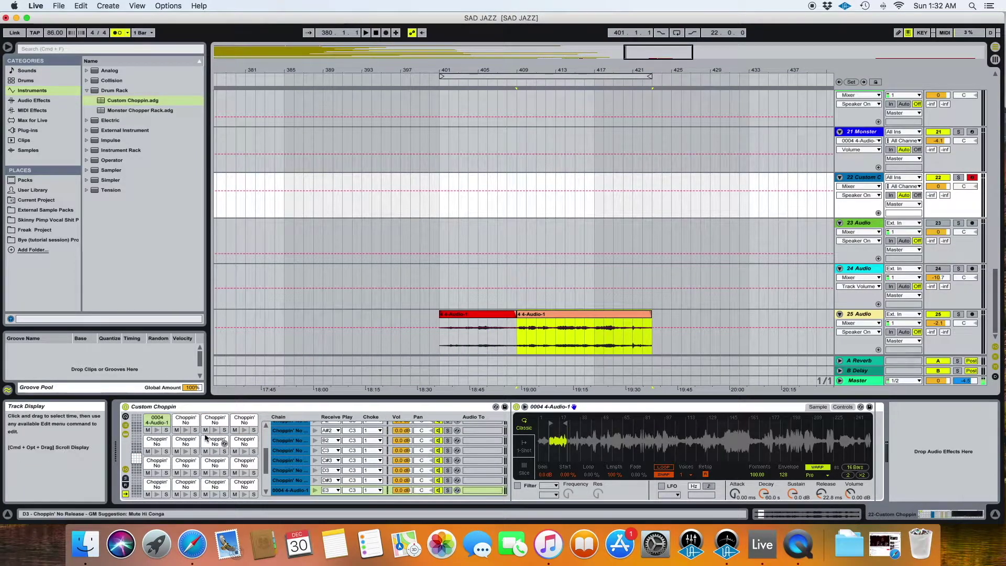
pyautogui.click(186, 420)
pyautogui.moveTo(543, 321); pyautogui.dragTo(567, 434)
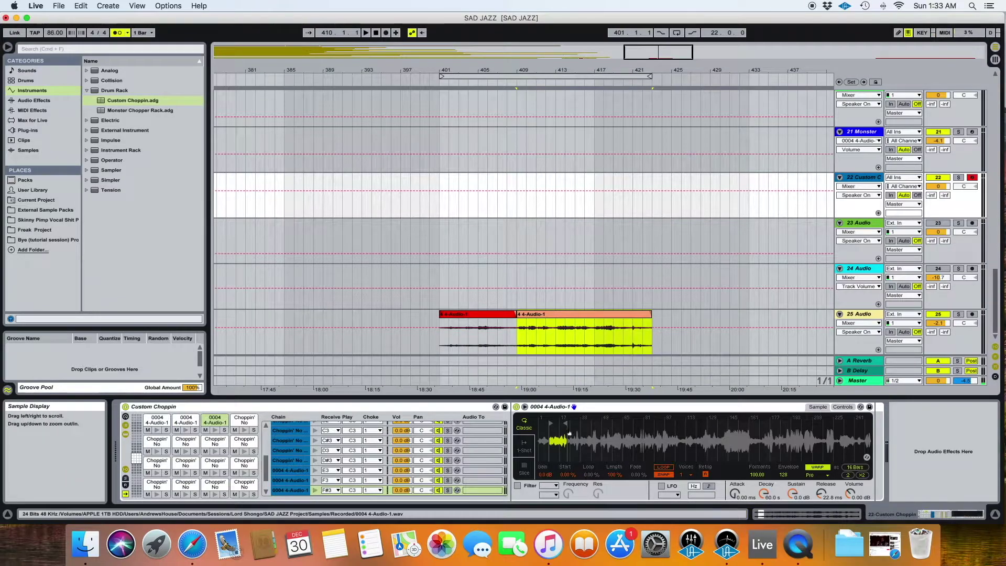
pyautogui.click(245, 420)
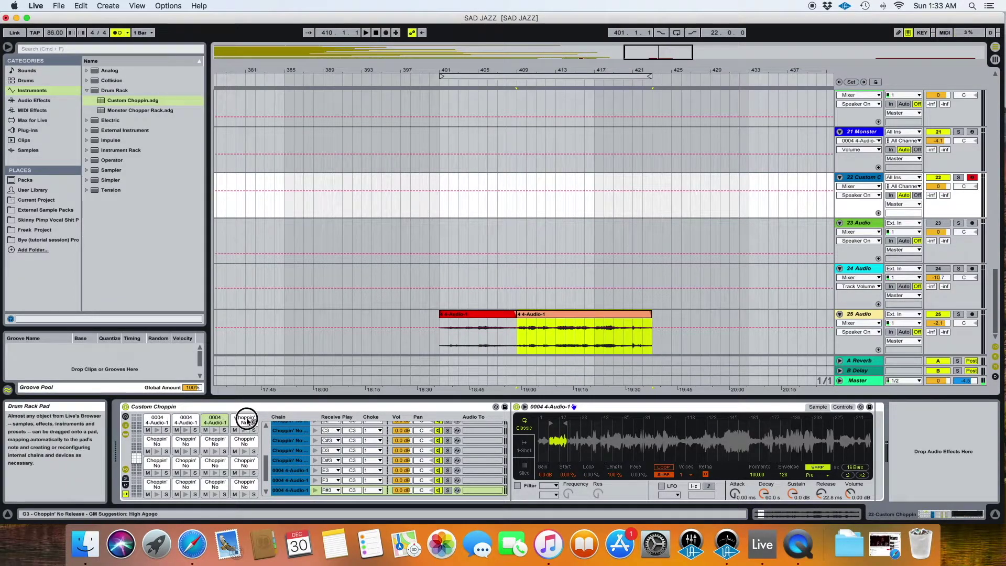
pyautogui.moveTo(568, 317); pyautogui.dragTo(602, 442)
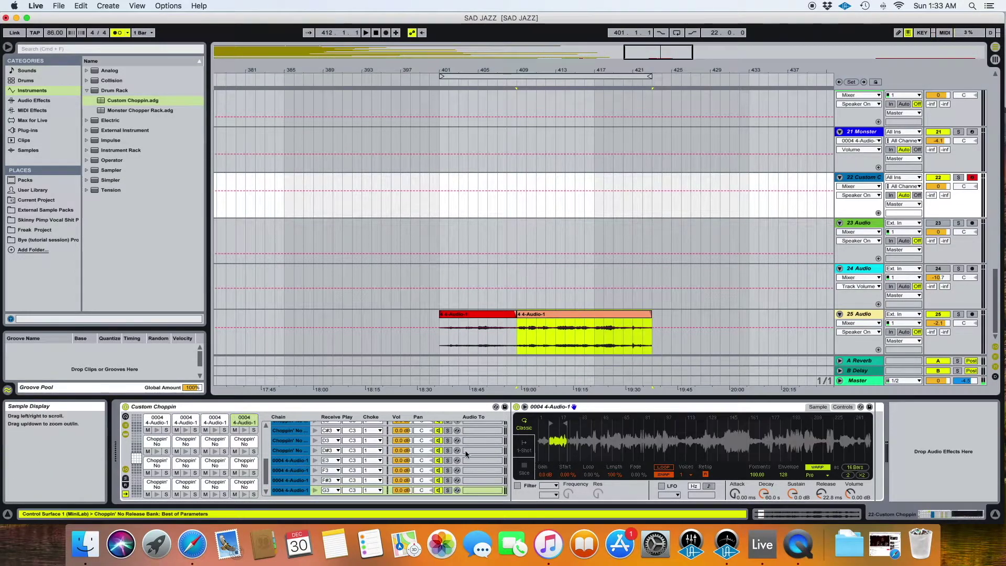
# Audition the loaded E3, G3 and F3 pads from the computer keyboard.
pyautogui.click(156, 431)
pyautogui.press('d')
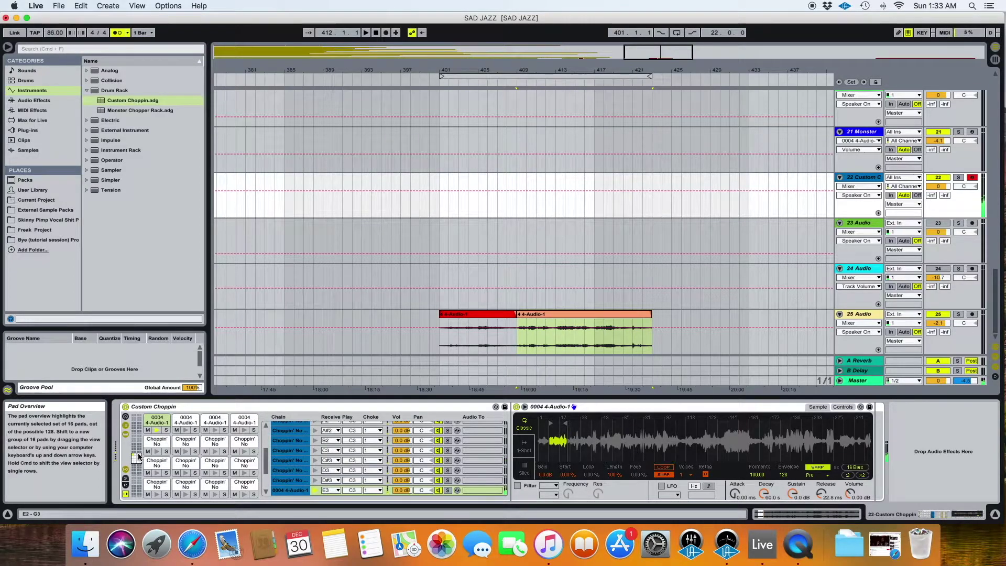
pyautogui.press('g')
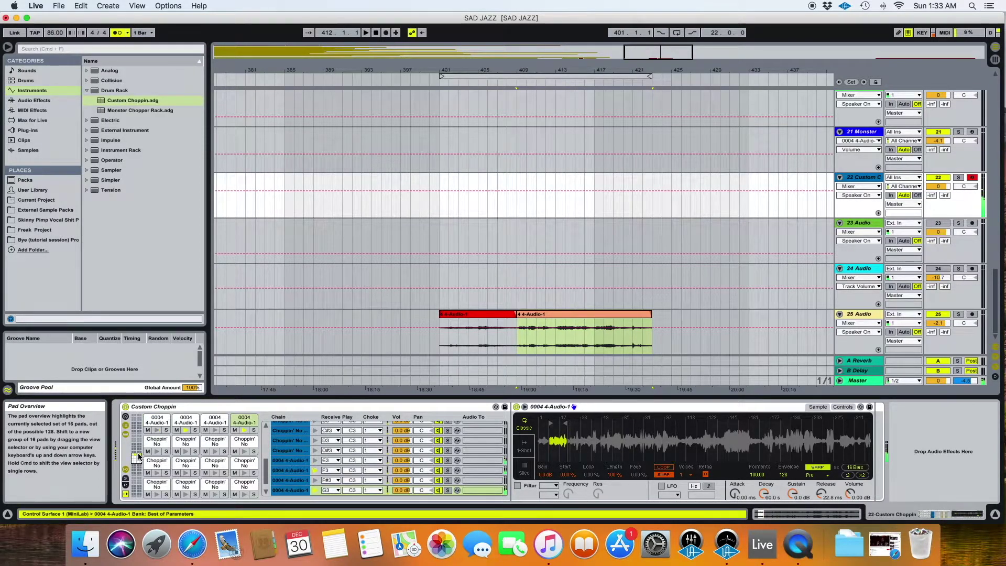
pyautogui.press('f')
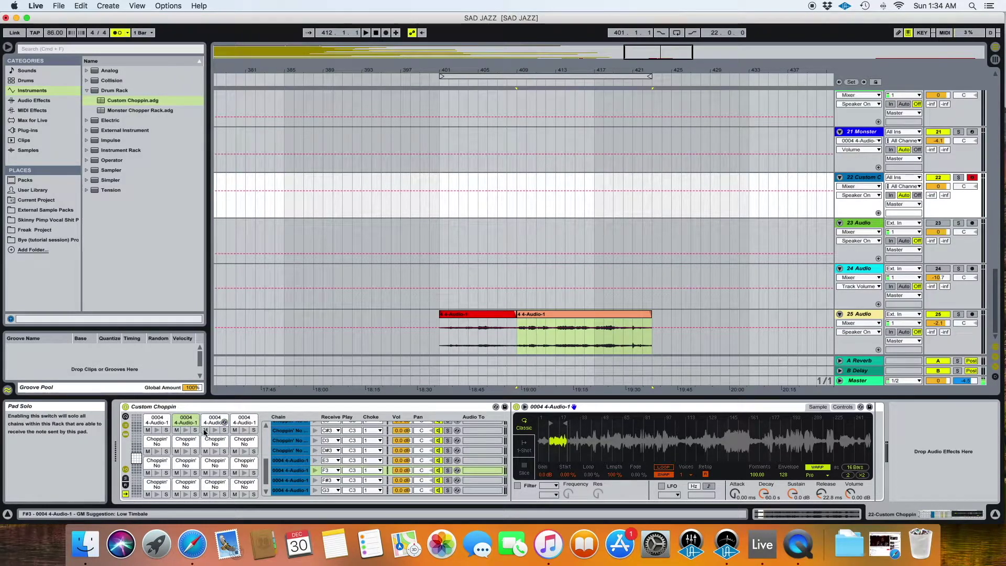
# Zoom into the E3 pad's sample waveform toward its start.
pyautogui.scroll(5, 371, 459)
pyautogui.moveTo(560, 422); pyautogui.dragTo(612, 438)
pyautogui.click(157, 420)
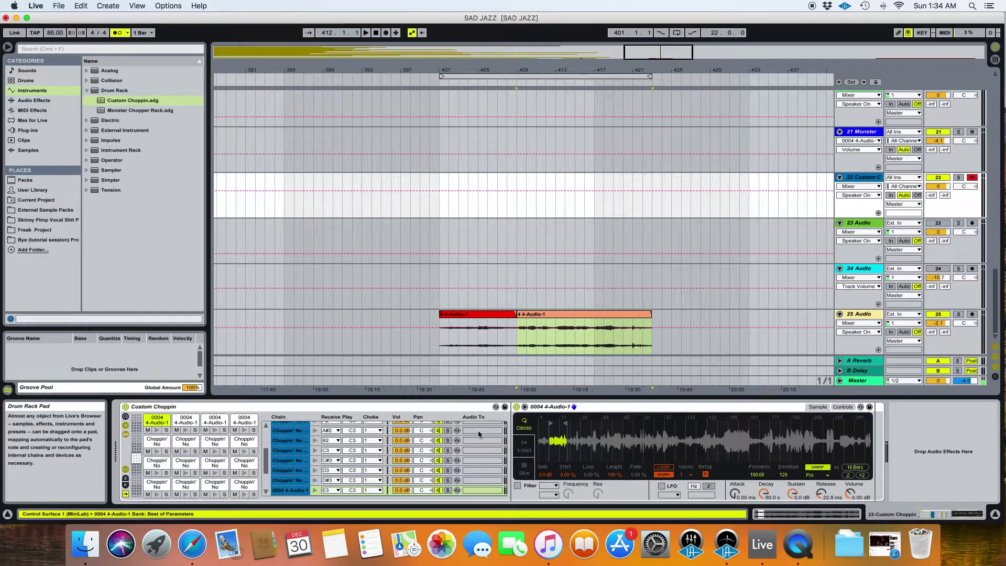
pyautogui.moveTo(557, 424)
pyautogui.mouseDown()
pyautogui.moveTo(562, 435)
pyautogui.moveTo(542, 432)
pyautogui.mouseUp()
pyautogui.moveTo(602, 427); pyautogui.dragTo(673, 424)
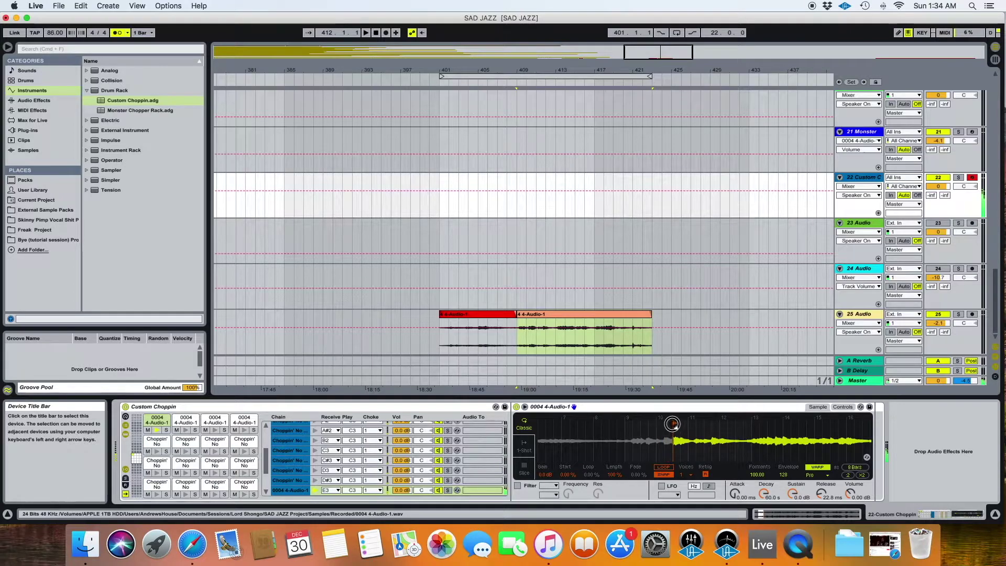
# Move the F3 pad's sample start later into the clip.
pyautogui.click(186, 423)
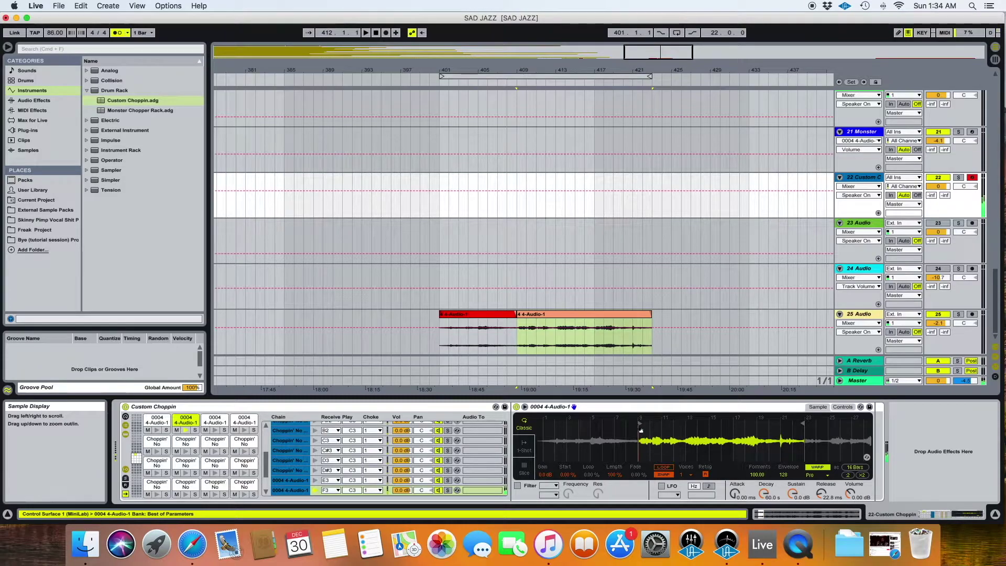
pyautogui.moveTo(640, 432); pyautogui.dragTo(706, 434)
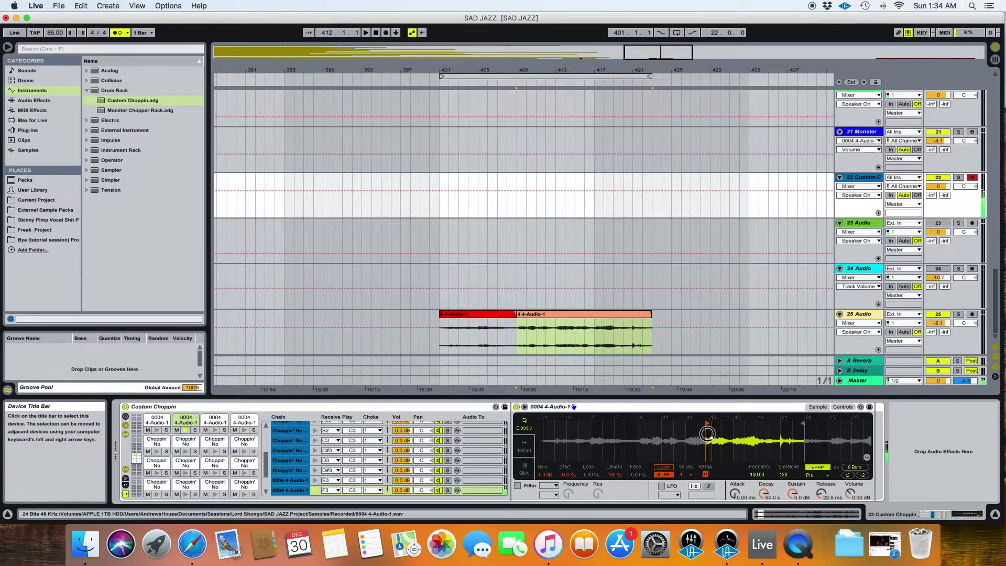
pyautogui.moveTo(706, 434); pyautogui.dragTo(643, 428)
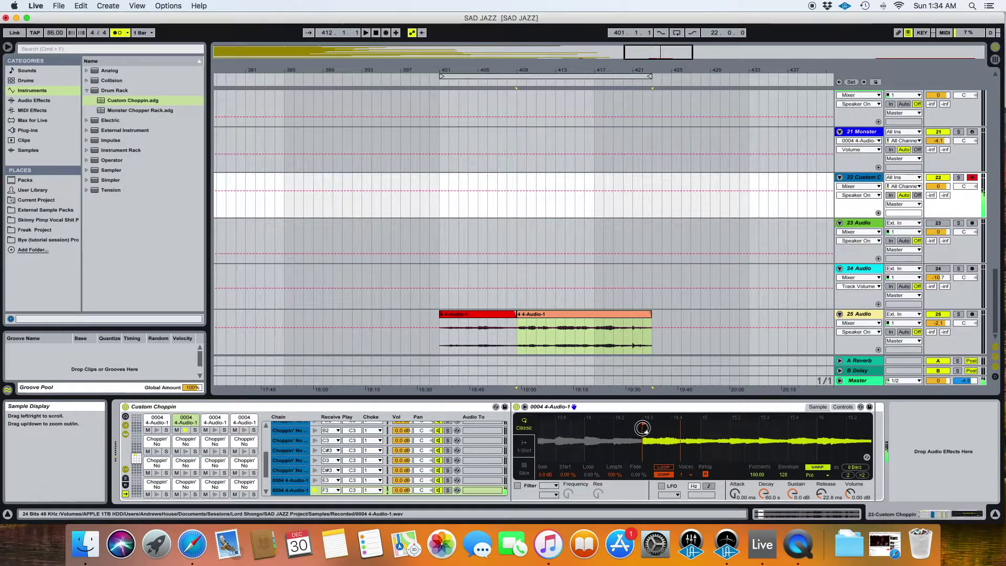
# Fine-tune the E3 pad's sample start to about 11.4.
pyautogui.press('d')
pyautogui.moveTo(683, 424); pyautogui.dragTo(675, 425)
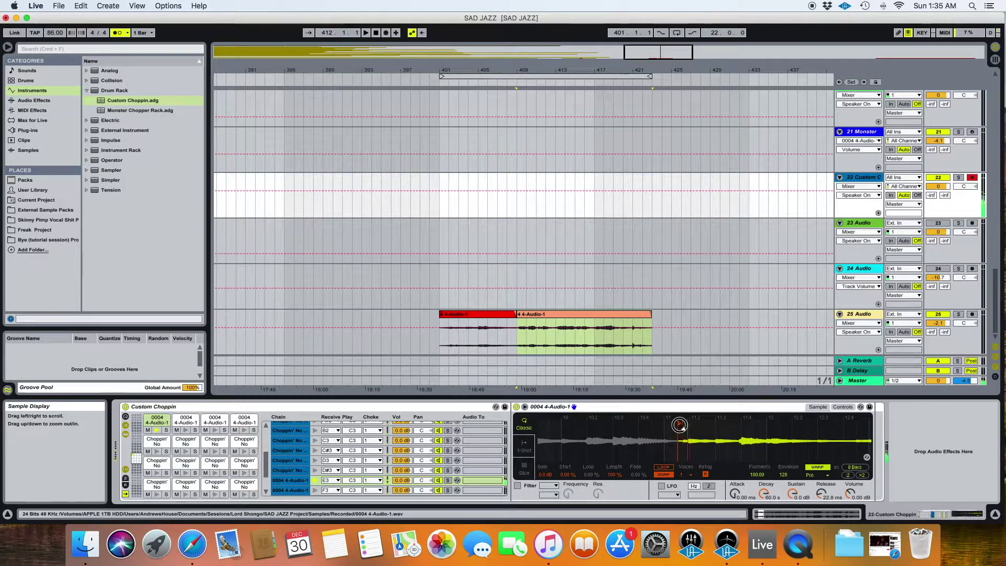
pyautogui.moveTo(680, 425); pyautogui.dragTo(678, 425)
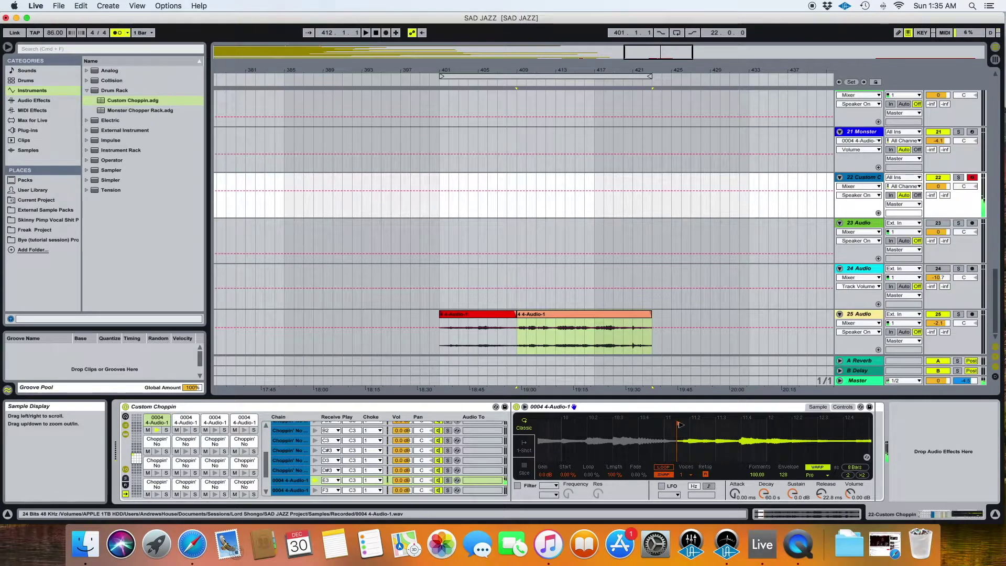
pyautogui.moveTo(676, 424)
pyautogui.mouseDown()
pyautogui.moveTo(744, 425)
pyautogui.moveTo(612, 424)
pyautogui.mouseUp()
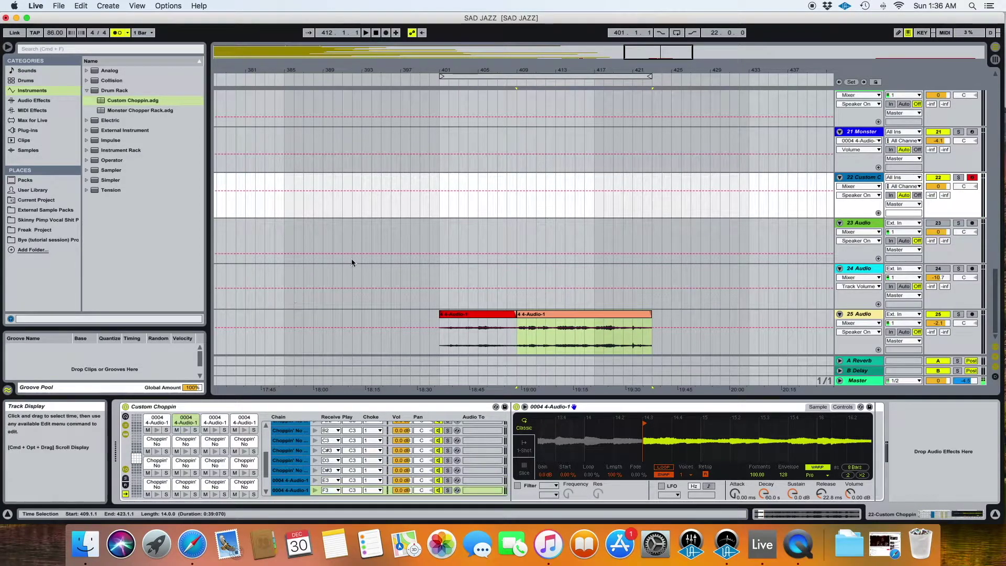
# Save the rack as the Custom Choppin.adg preset in the User Library's Drum Rack presets.
pyautogui.click(201, 408)
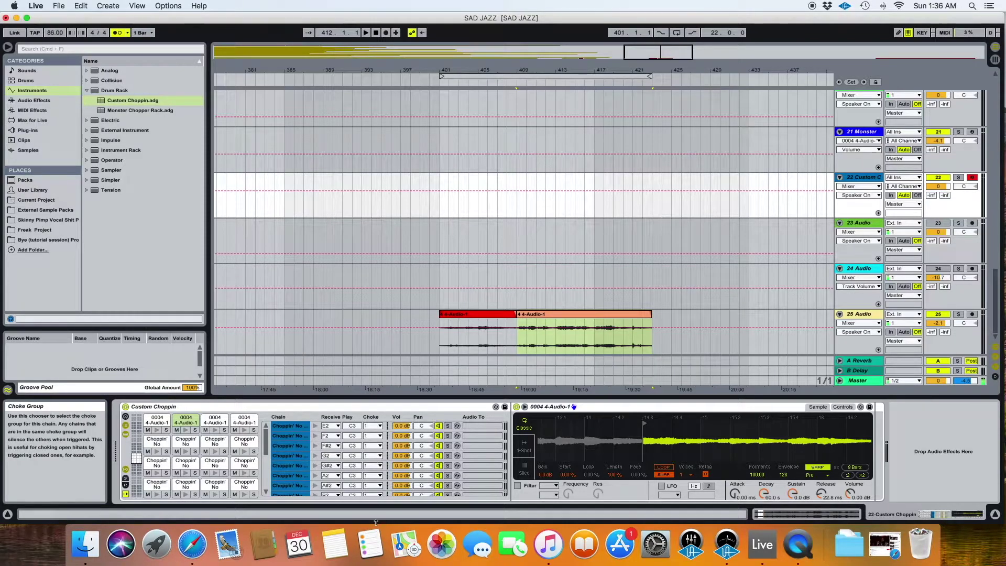
pyautogui.click(505, 408)
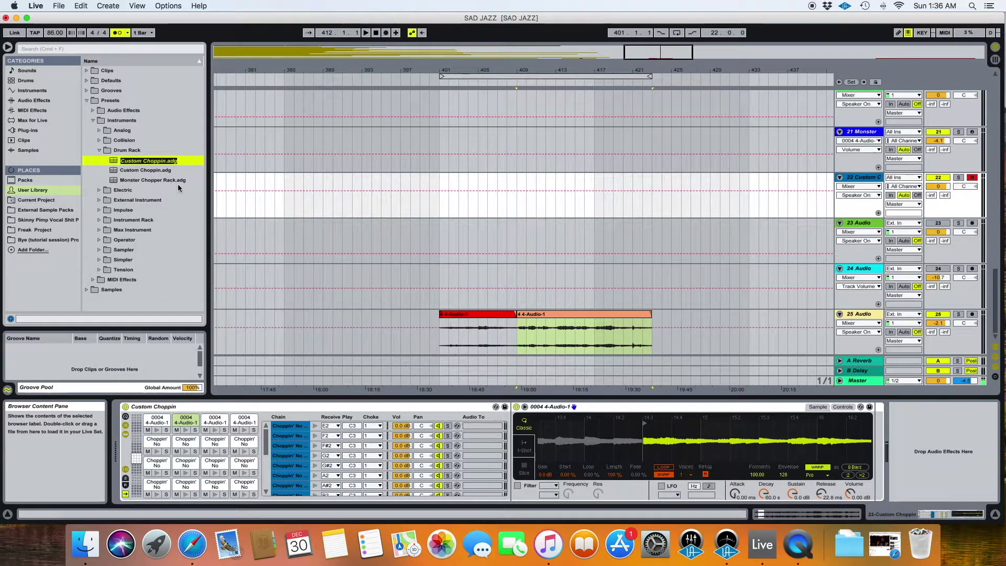
pyautogui.click(337, 407)
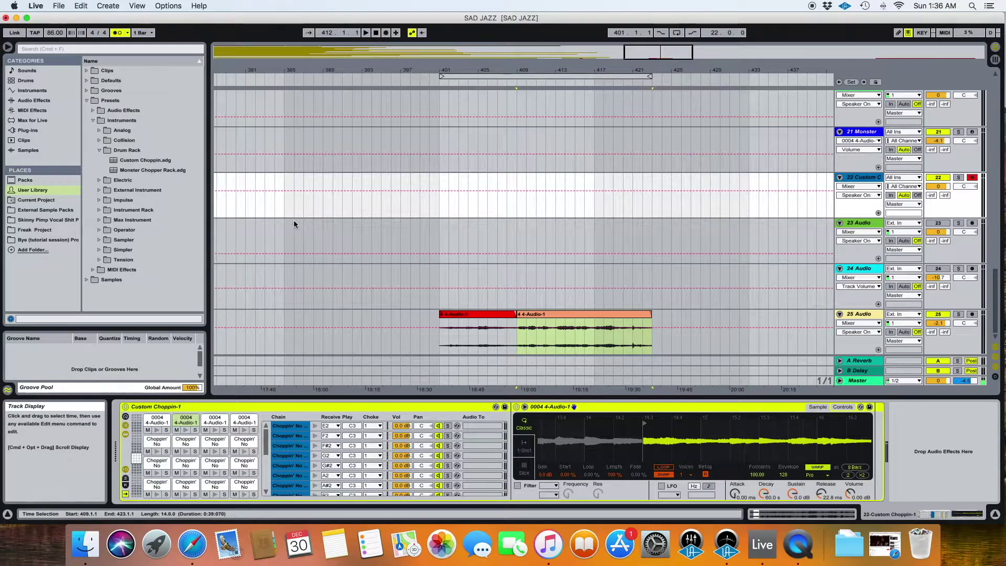
# On track 21 Monster, load the 0004 4-Audio-1 clip onto the C#2 and D2 pads.
pyautogui.click(869, 132)
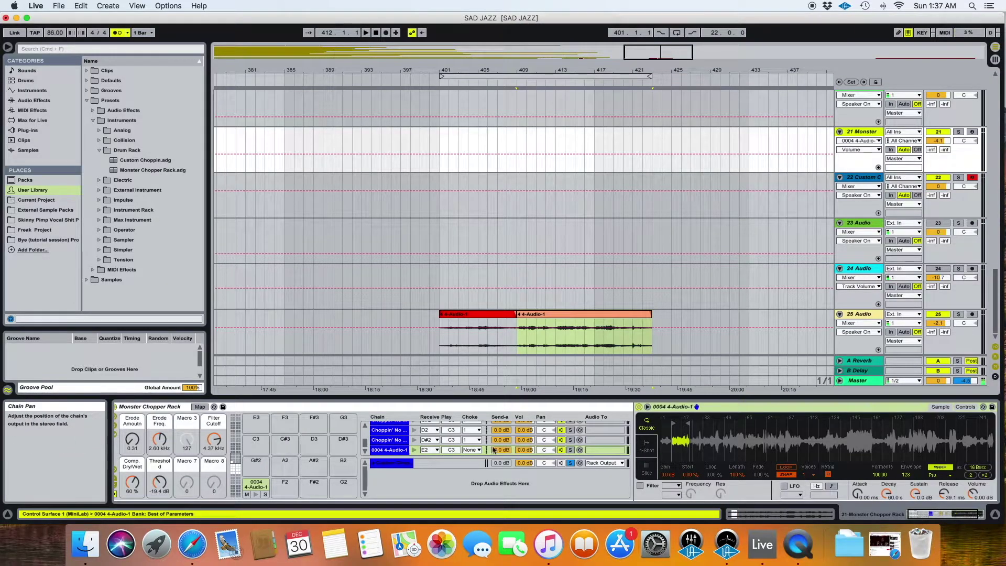
pyautogui.click(251, 471)
pyautogui.click(251, 473)
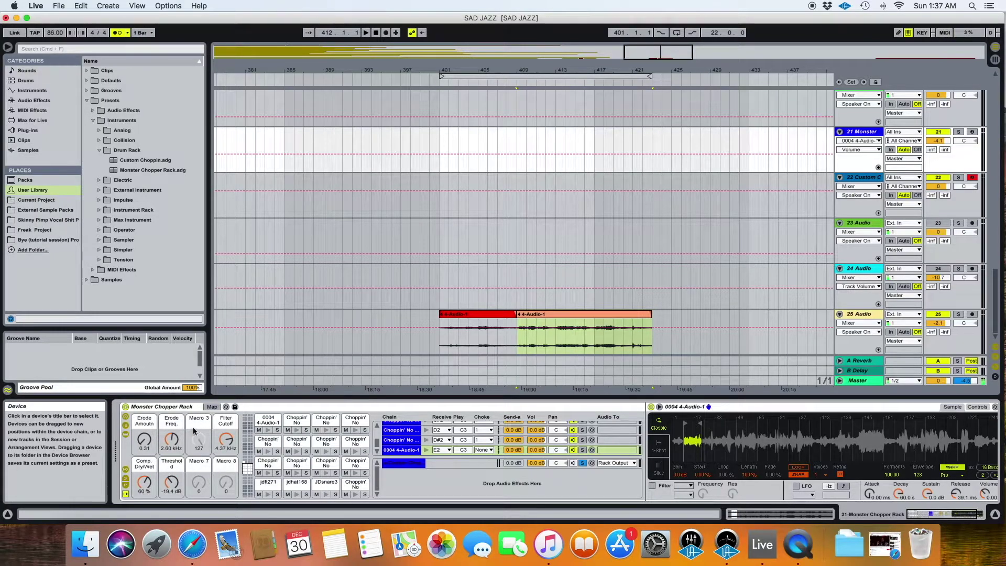
pyautogui.click(304, 419)
pyautogui.moveTo(582, 316); pyautogui.dragTo(694, 435)
pyautogui.click(325, 418)
pyautogui.moveTo(561, 315); pyautogui.dragTo(686, 434)
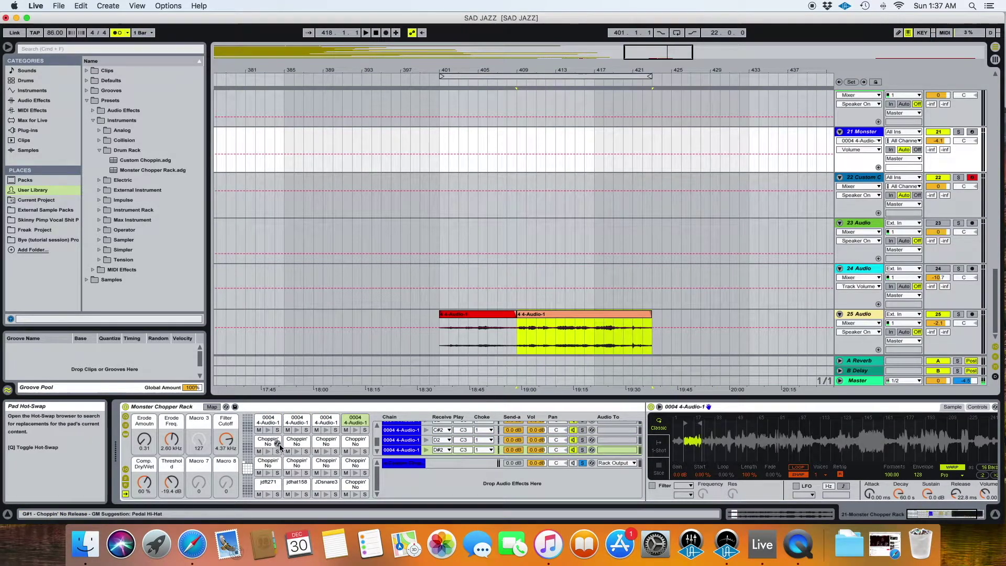
# Raise the Monster Chopper Rack's Erode Amount macro to 64.3.
pyautogui.click(862, 132)
pyautogui.click(268, 419)
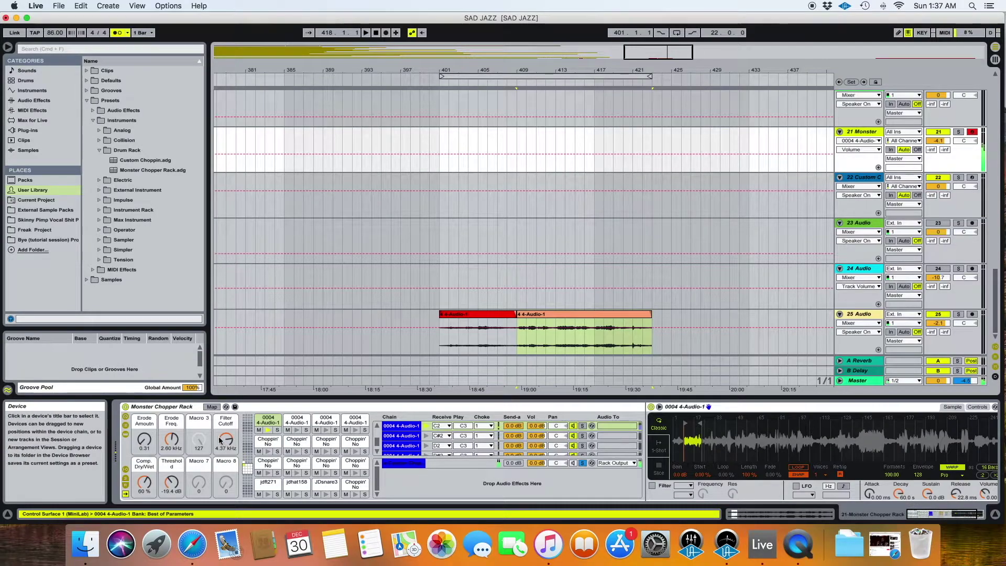
pyautogui.moveTo(143, 441)
pyautogui.mouseDown()
pyautogui.moveTo(143, 389)
pyautogui.moveTo(170, 427)
pyautogui.moveTo(144, 432)
pyautogui.mouseUp()
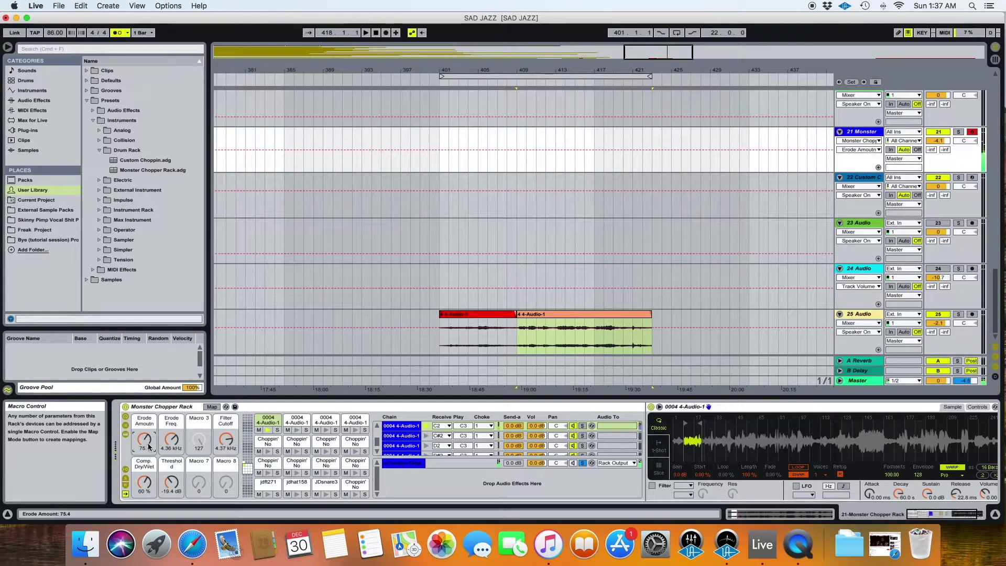
# Lower Threshold to -36.8 dB and push the Erode Amount macro up to 158.
pyautogui.moveTo(172, 482); pyautogui.dragTo(173, 483)
pyautogui.click(146, 483)
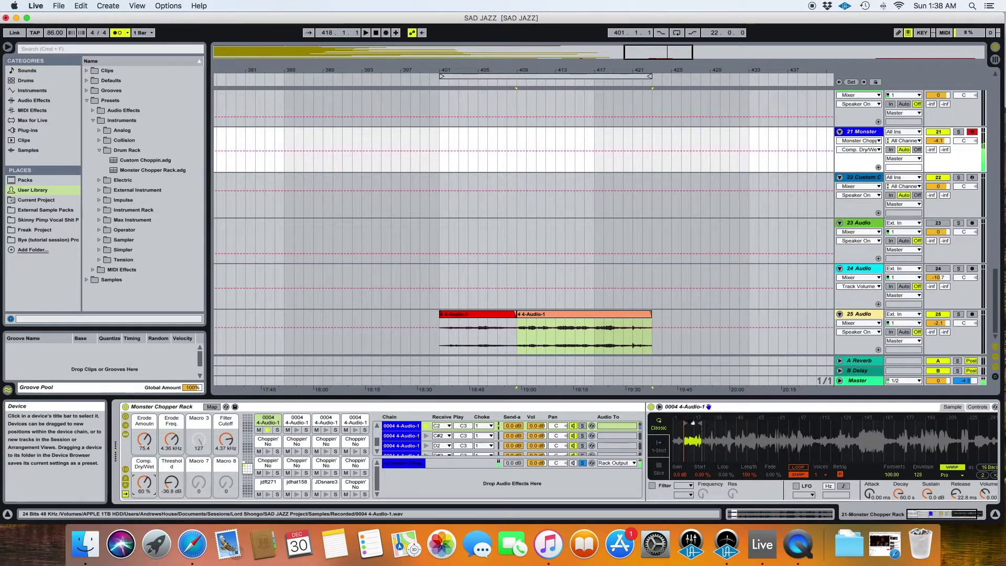
pyautogui.moveTo(692, 432)
pyautogui.mouseDown()
pyautogui.moveTo(691, 453)
pyautogui.moveTo(733, 445)
pyautogui.moveTo(763, 425)
pyautogui.mouseUp()
pyautogui.click(775, 424)
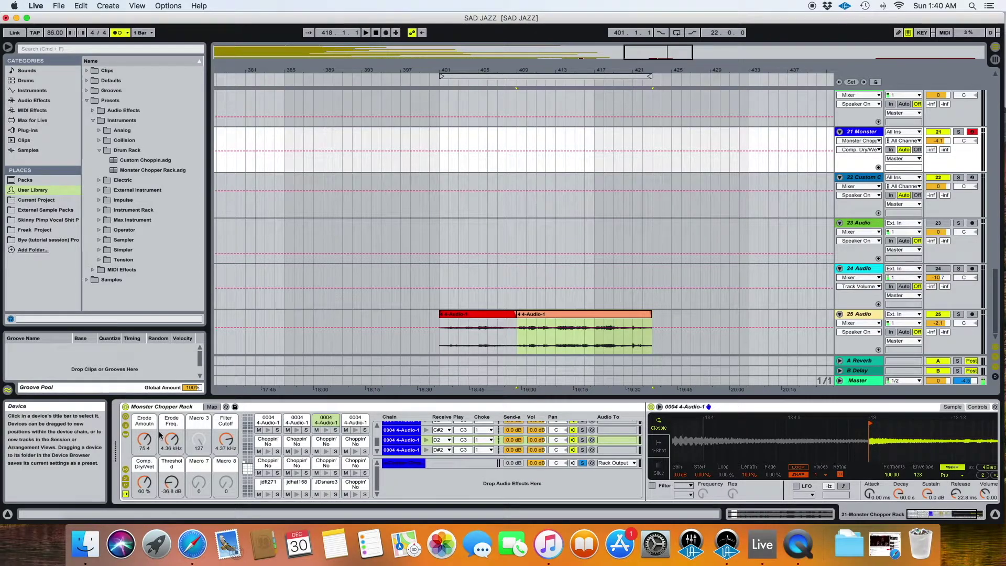
pyautogui.moveTo(150, 440); pyautogui.dragTo(175, 444)
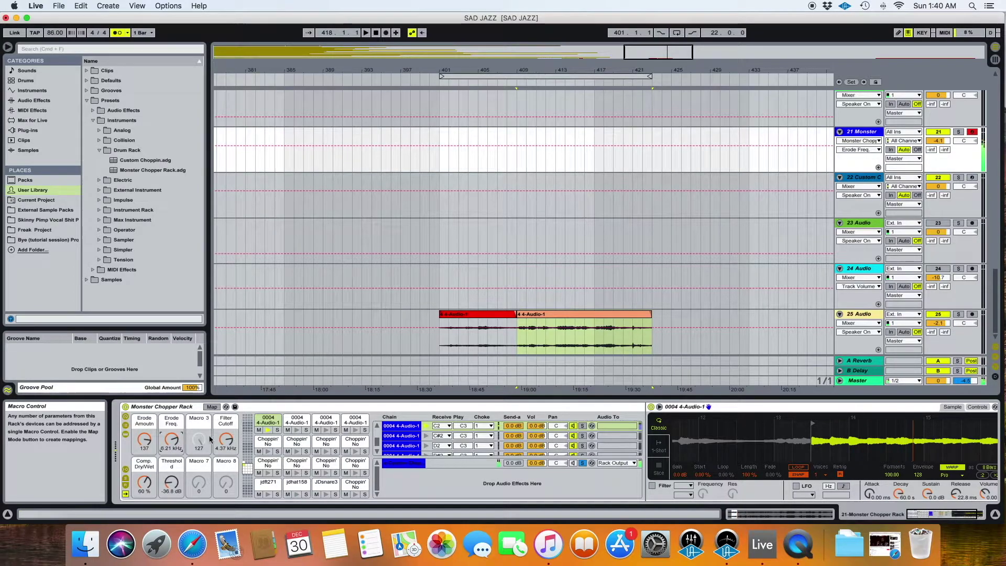
pyautogui.moveTo(146, 442); pyautogui.dragTo(147, 434)
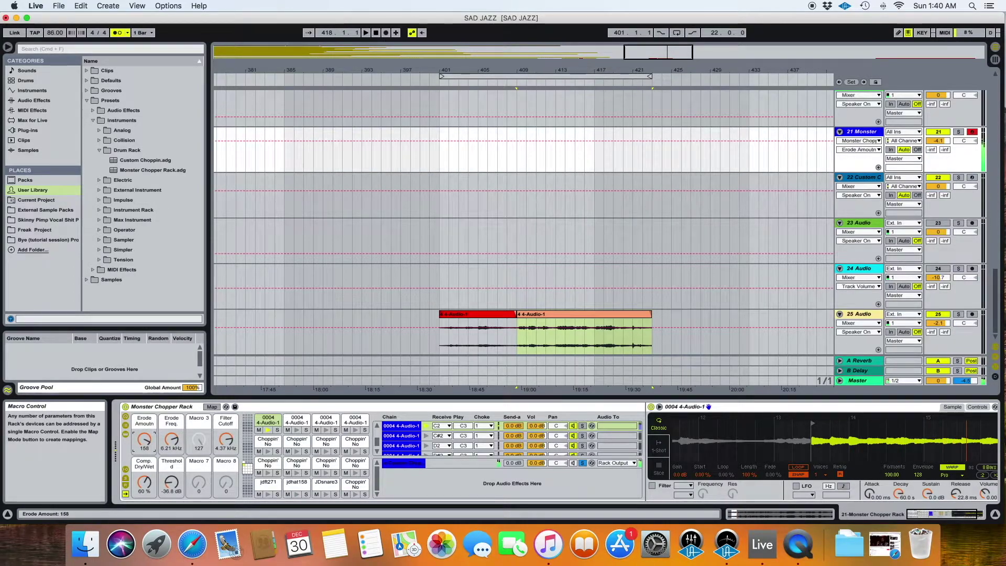
pyautogui.click(146, 442)
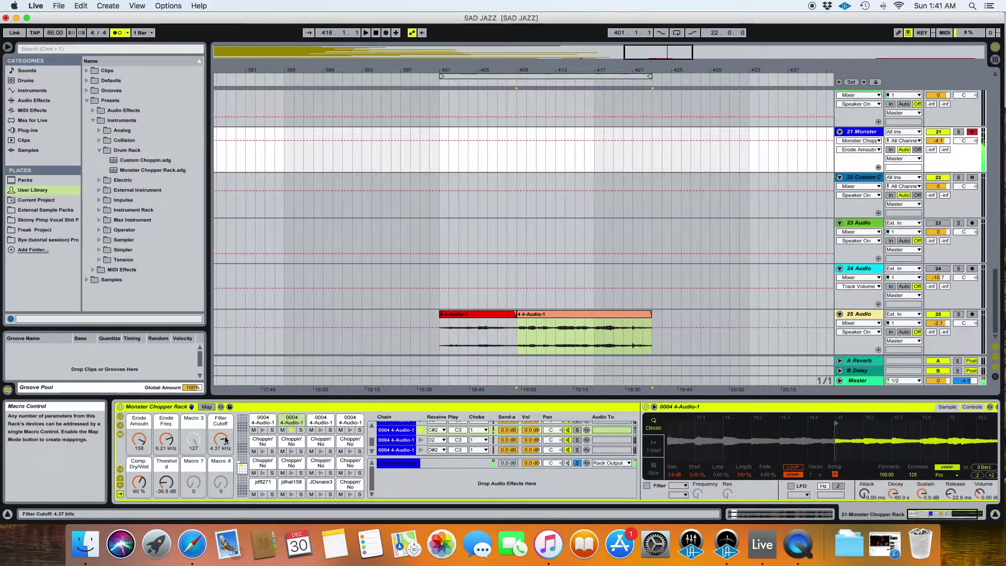
# Sweep the Filter Cutoff macro between 1.12 and 3.54 kHz, ending at 2.59 kHz.
pyautogui.moveTo(226, 440); pyautogui.dragTo(225, 461)
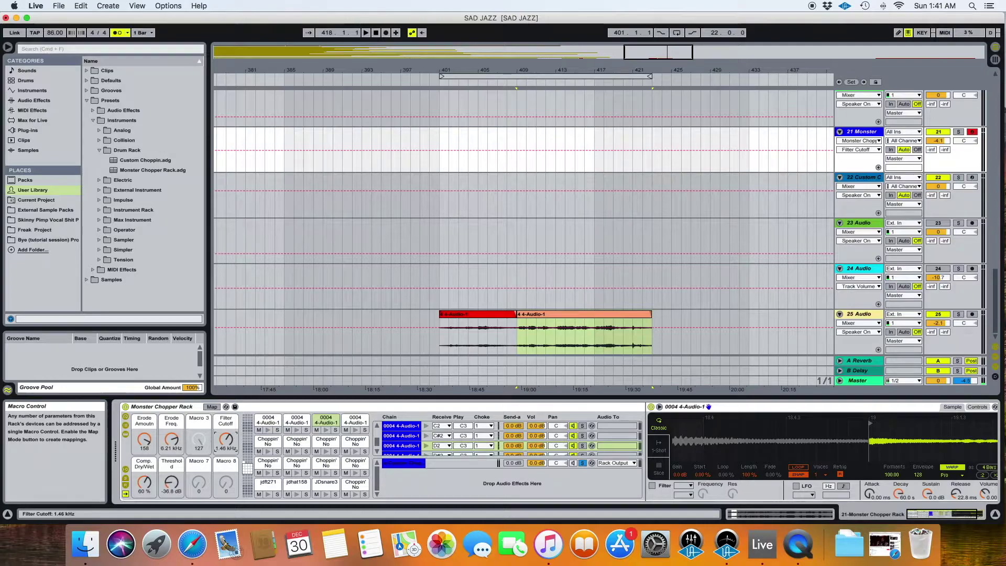
pyautogui.moveTo(225, 440); pyautogui.dragTo(225, 436)
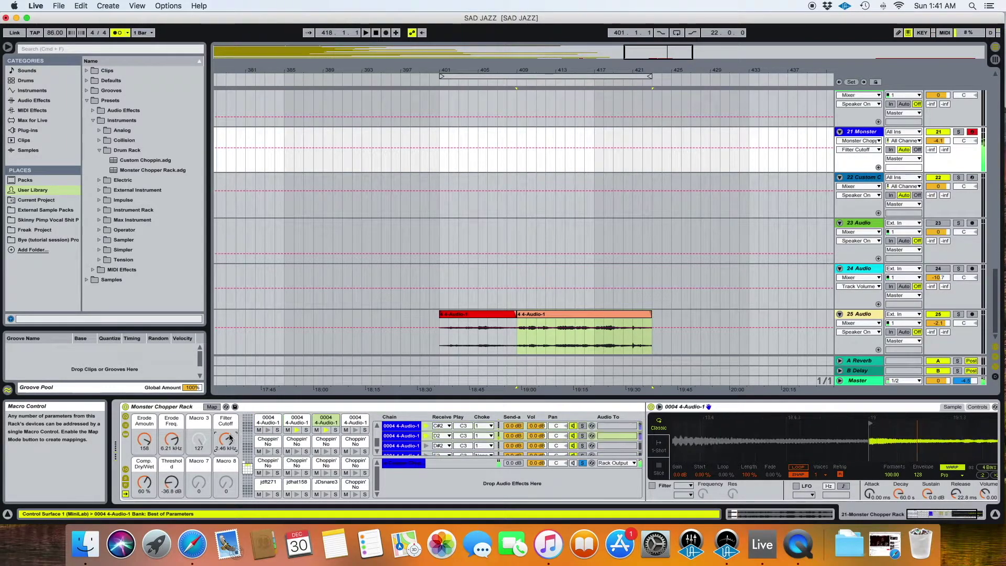
pyautogui.click(175, 443)
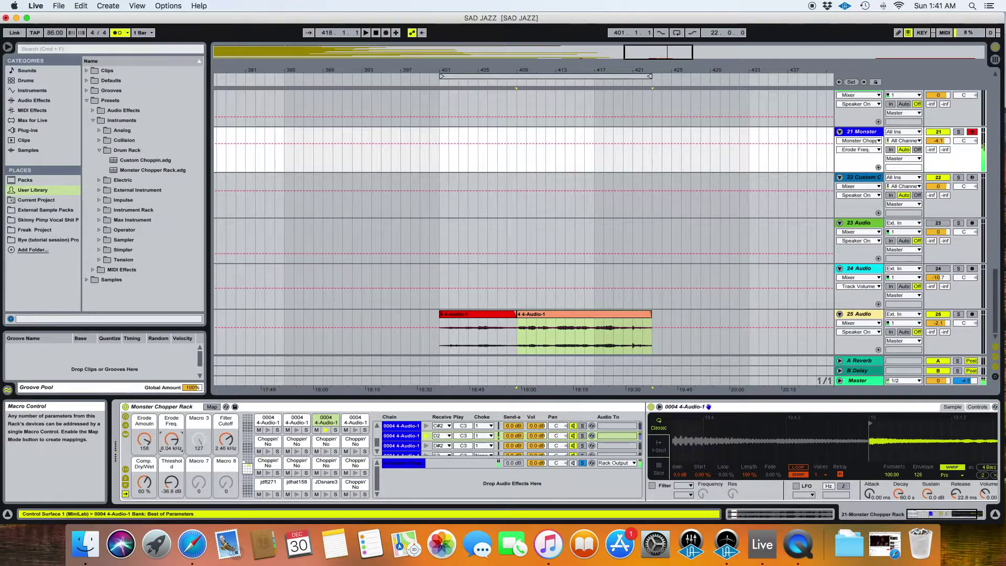
pyautogui.moveTo(225, 439); pyautogui.dragTo(226, 427)
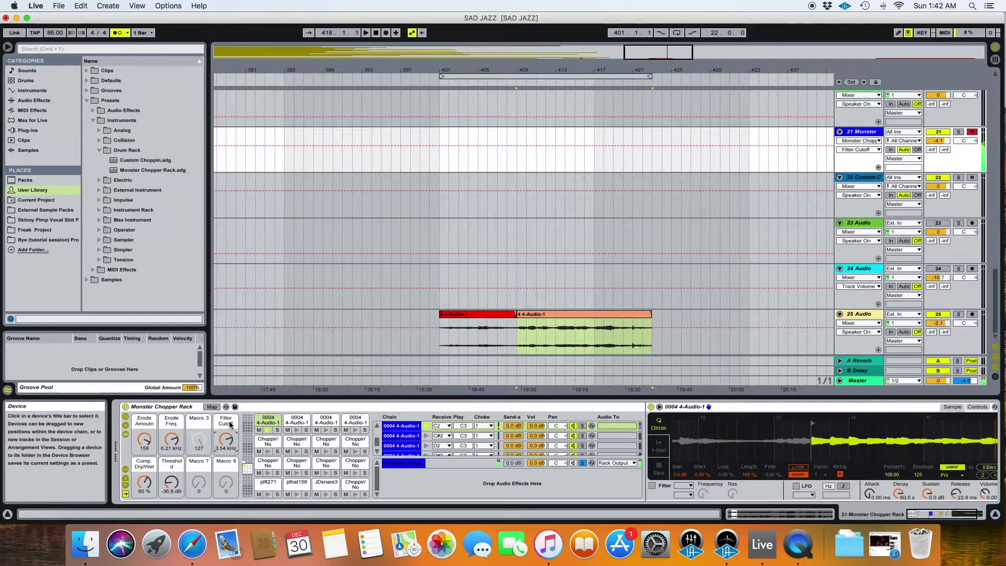
pyautogui.moveTo(226, 439); pyautogui.dragTo(226, 456)
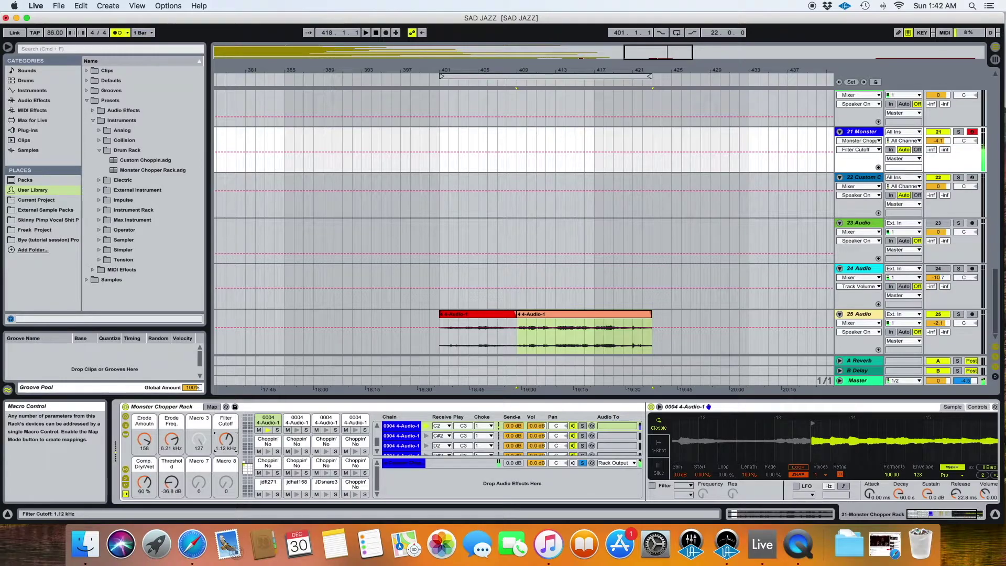
pyautogui.moveTo(226, 446); pyautogui.dragTo(227, 437)
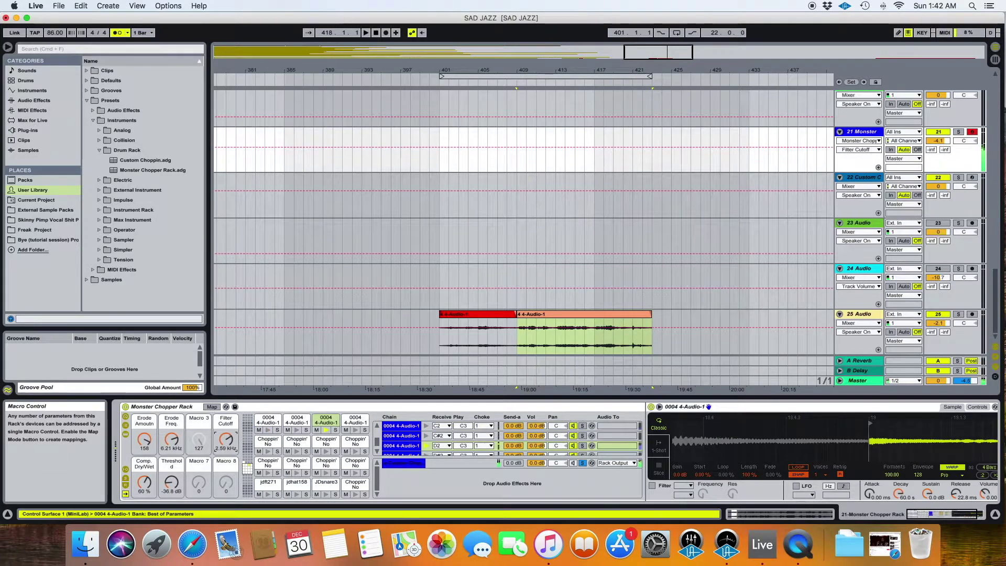
# Set Comp. Dry/Wet to 100% and raise Threshold to about -10.7 dB.
pyautogui.click(149, 476)
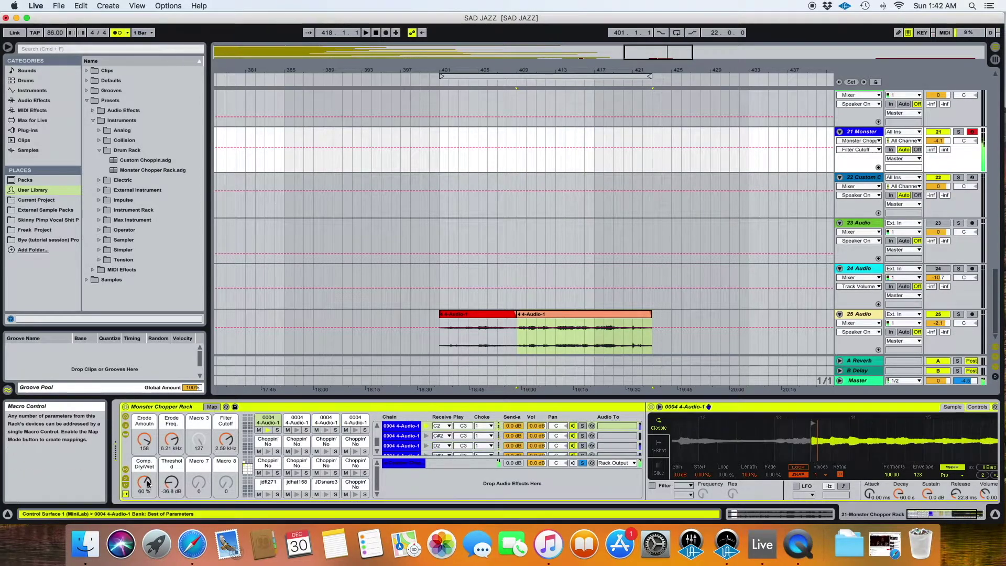
pyautogui.click(145, 482)
pyautogui.moveTo(145, 482); pyautogui.dragTo(146, 485)
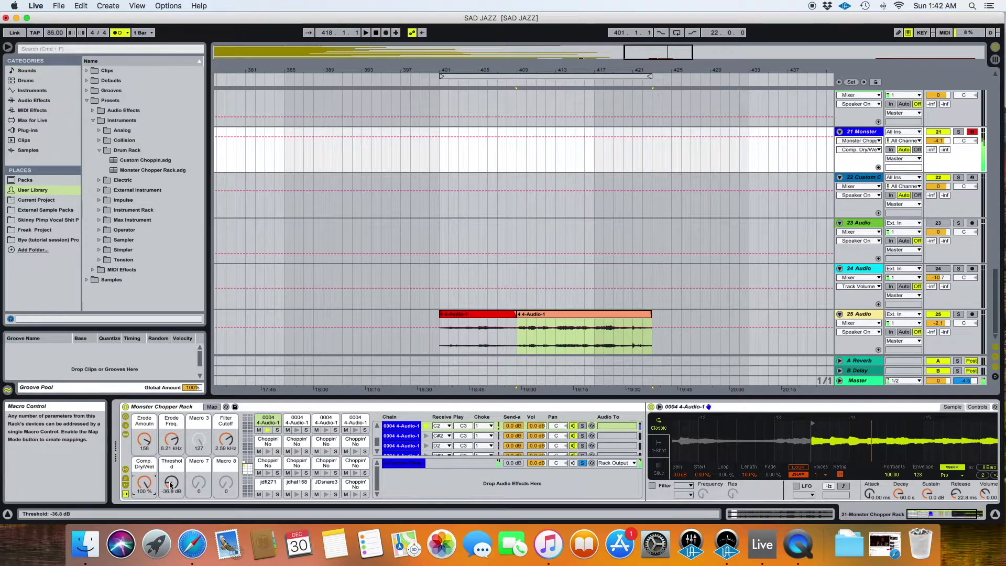
pyautogui.moveTo(171, 482); pyautogui.dragTo(171, 473)
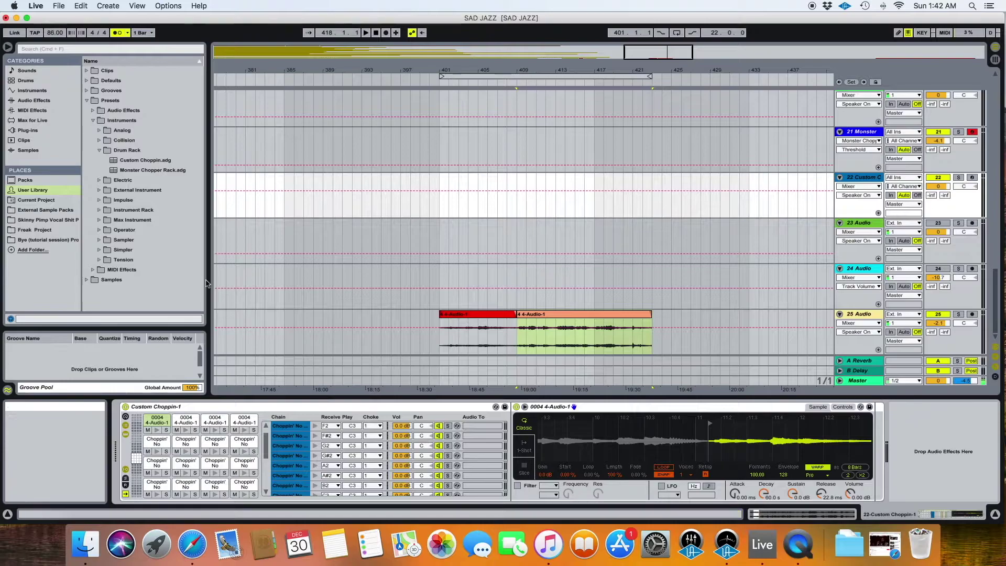
# Add an Audio Effect Rack holding Erosion, Auto Filter and Compressor to the first pad's chain.
pyautogui.click(32, 100)
pyautogui.moveTo(107, 81); pyautogui.dragTo(925, 420)
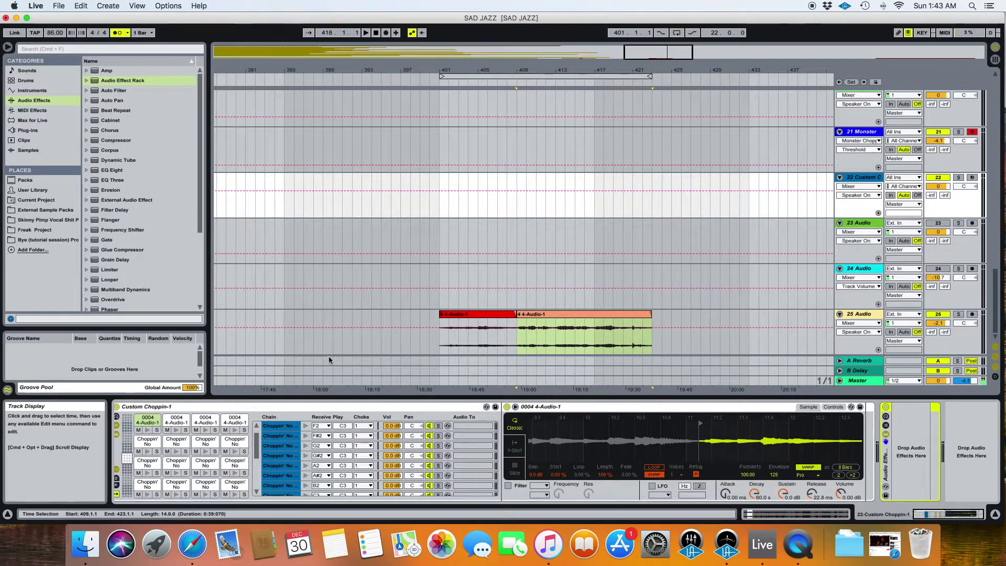
pyautogui.hscroll(-1, 414, 283)
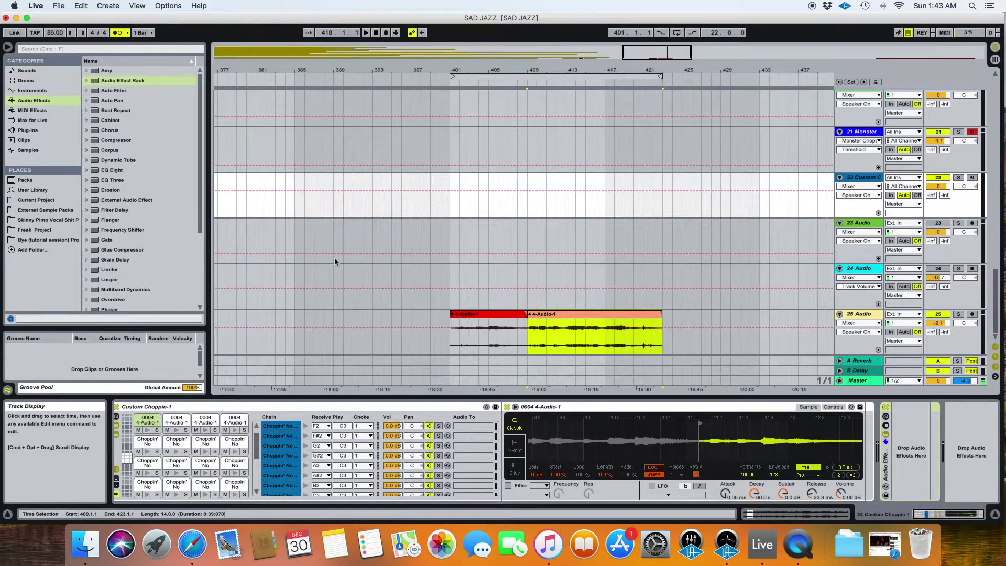
pyautogui.moveTo(100, 190); pyautogui.dragTo(909, 436)
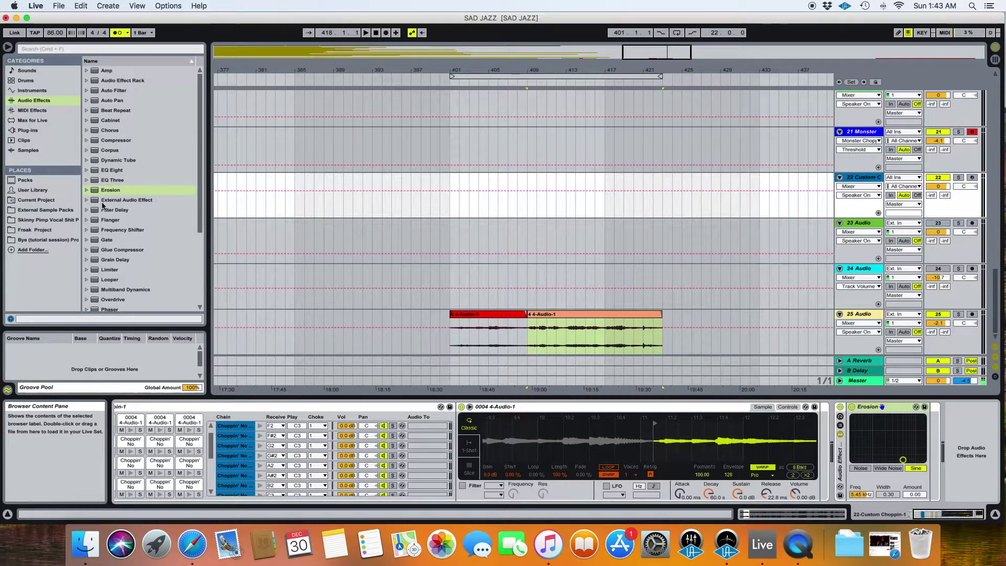
pyautogui.moveTo(104, 92); pyautogui.dragTo(928, 430)
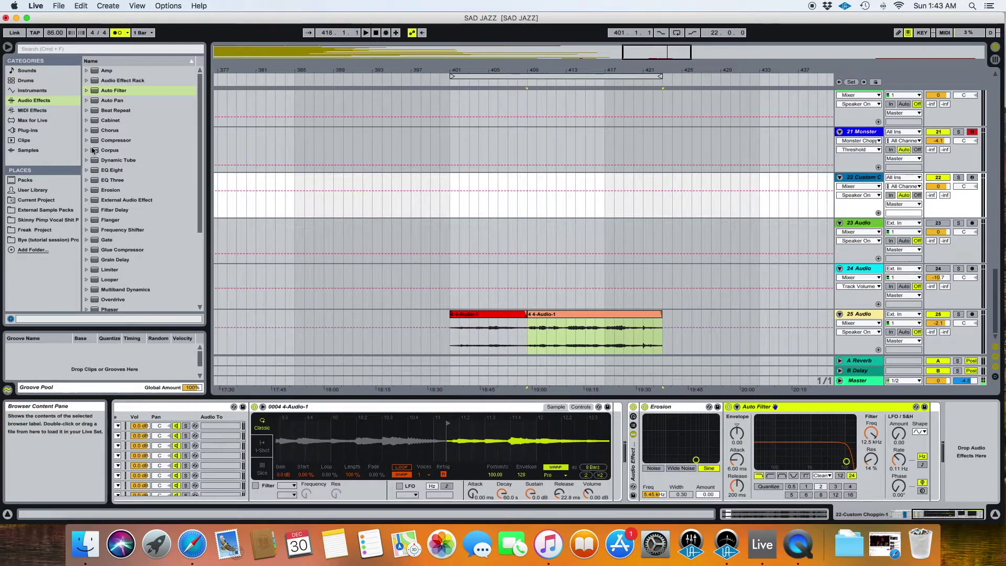
pyautogui.moveTo(94, 140); pyautogui.dragTo(928, 440)
# Arm track 22 Custom Choppin for recording.
pyautogui.click(511, 427)
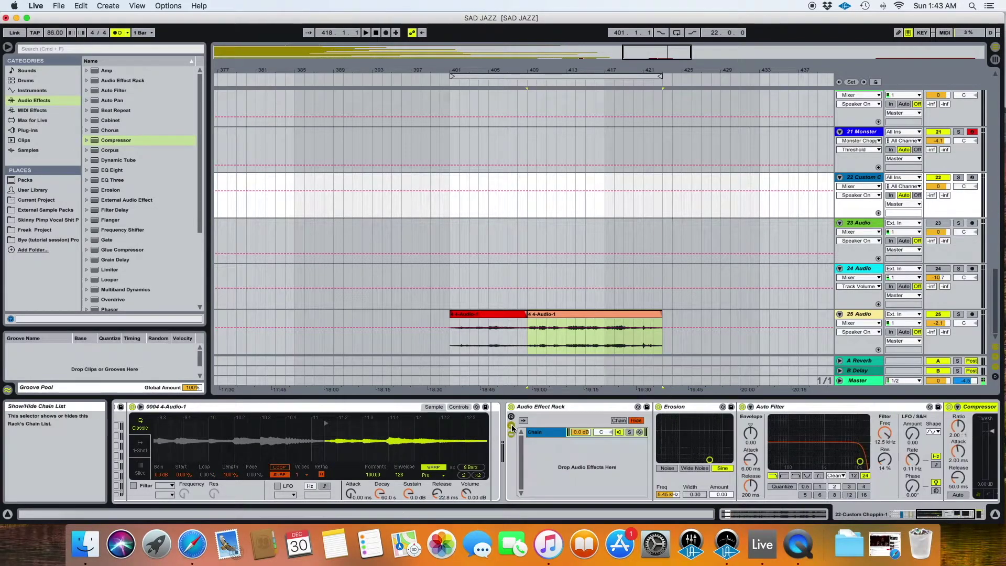
pyautogui.click(511, 428)
pyautogui.click(511, 419)
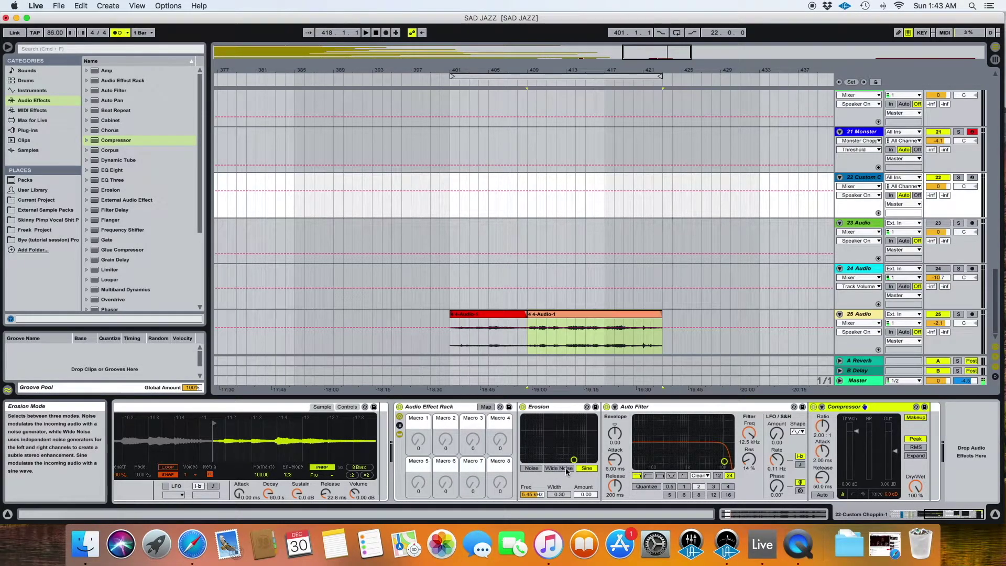
pyautogui.click(972, 177)
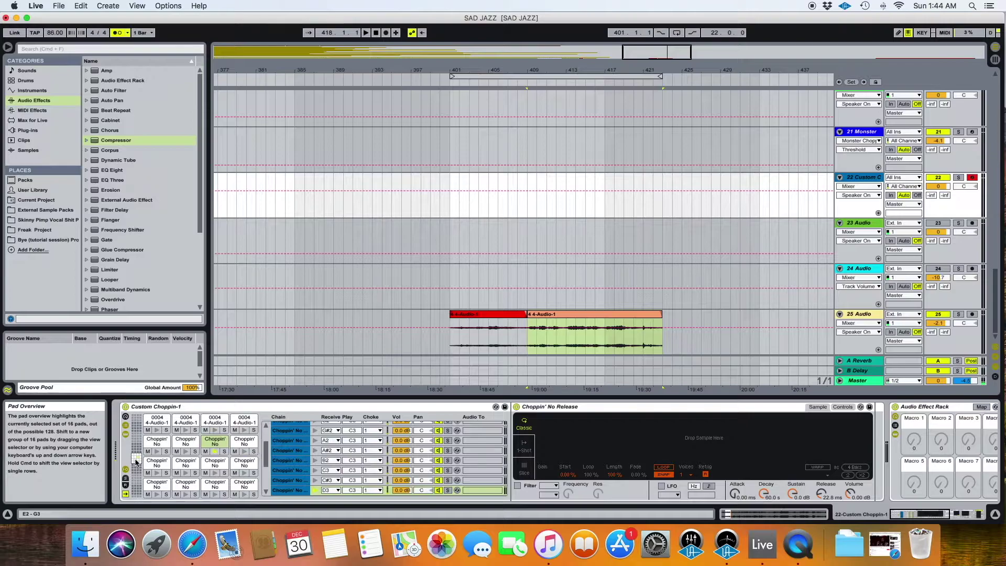
# Shape Erosion's frequency, width and amount, trying Wide Noise and Noise before settling on Sine.
pyautogui.hscroll(10, 568, 454)
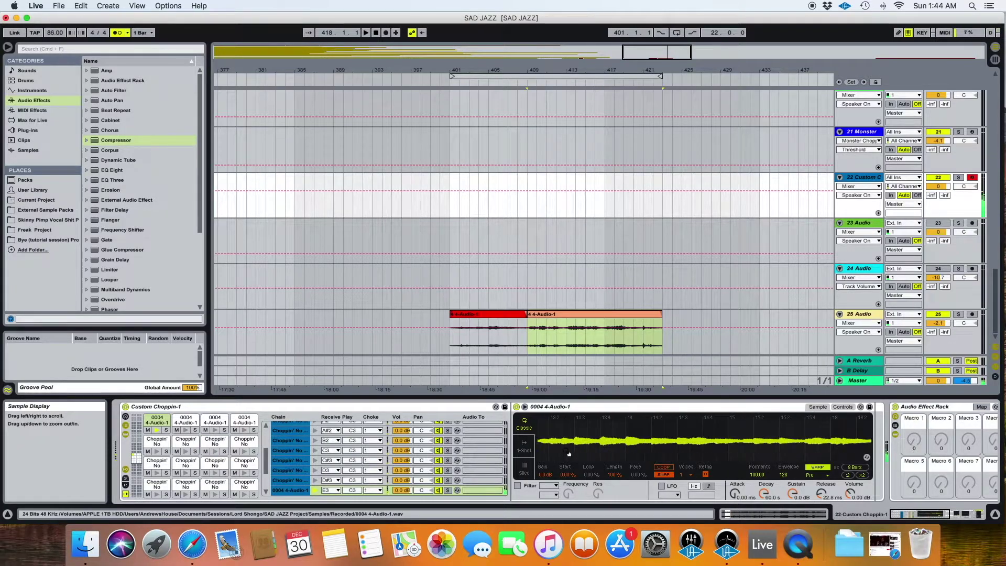
pyautogui.hscroll(10, 860, 466)
pyautogui.moveTo(574, 460); pyautogui.dragTo(569, 433)
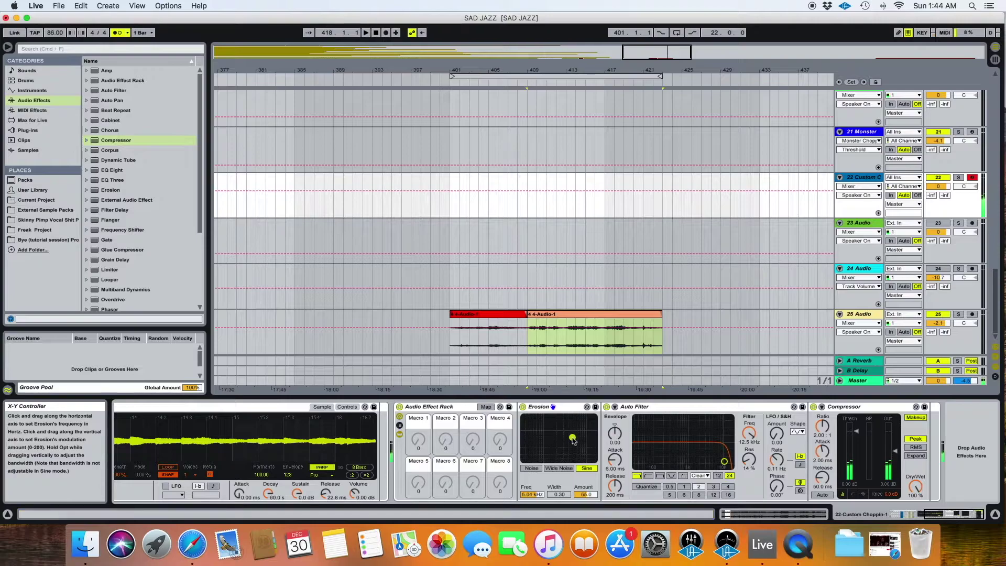
pyautogui.click(561, 468)
pyautogui.click(572, 439)
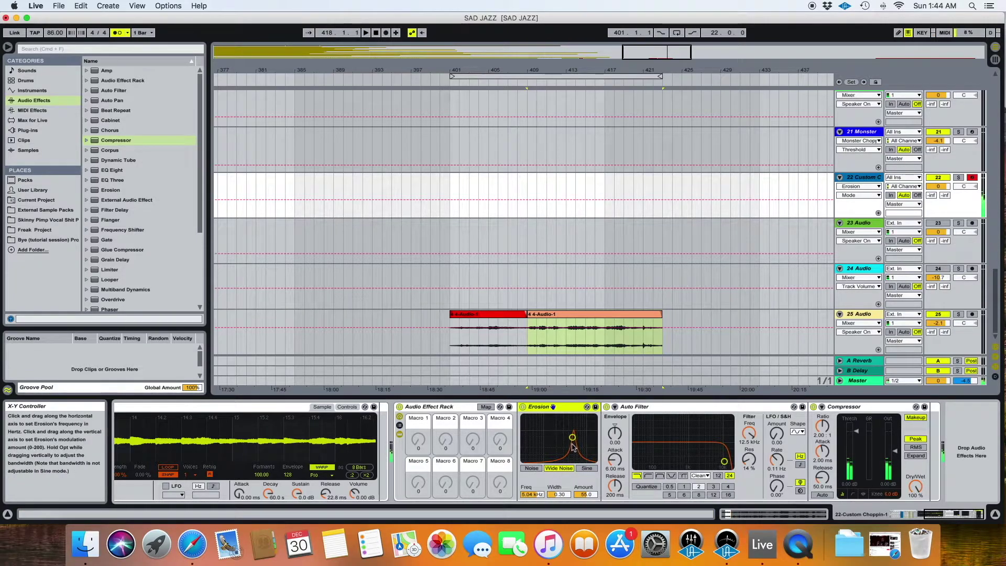
pyautogui.moveTo(559, 495); pyautogui.dragTo(560, 497)
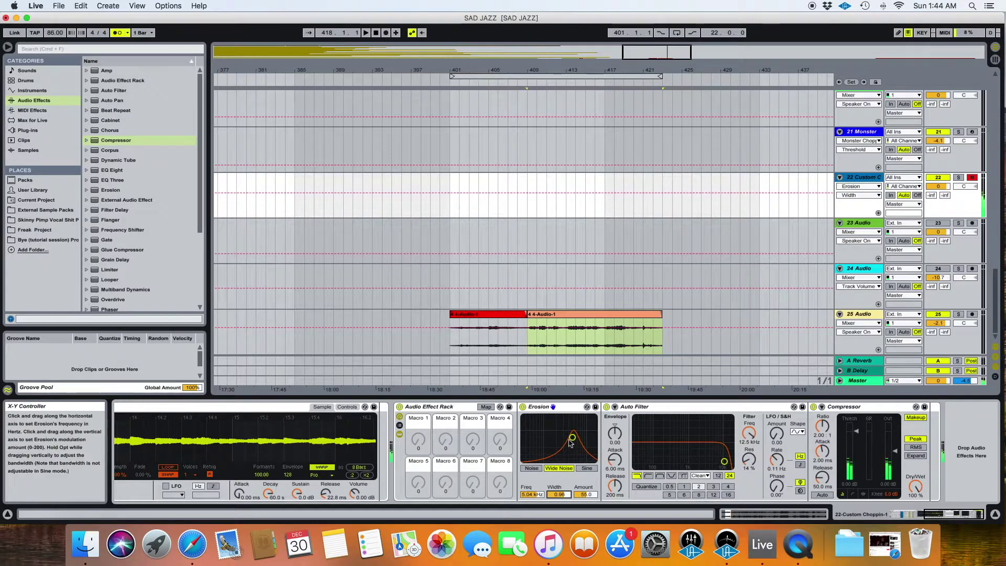
pyautogui.moveTo(573, 446); pyautogui.dragTo(570, 443)
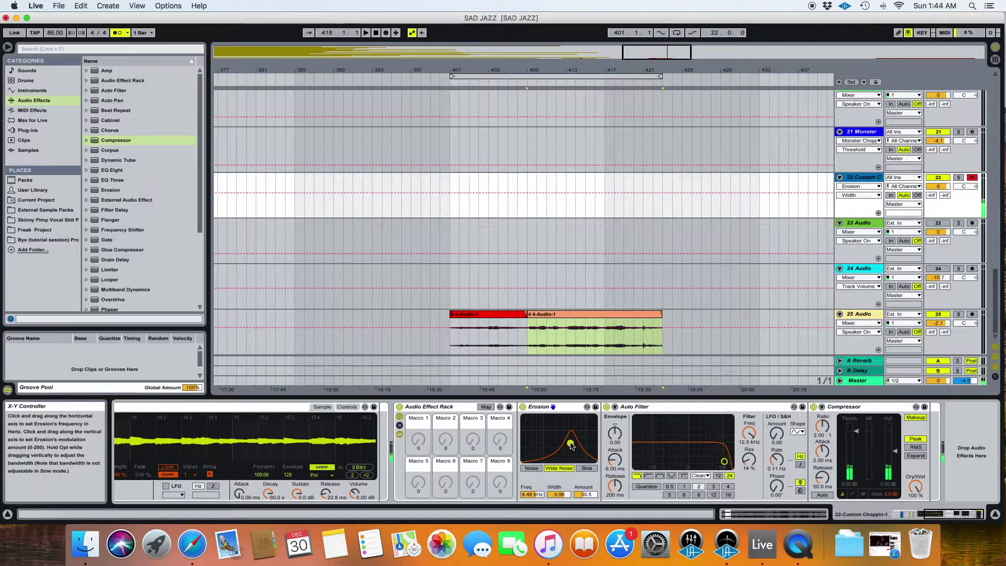
pyautogui.moveTo(570, 443); pyautogui.dragTo(575, 442)
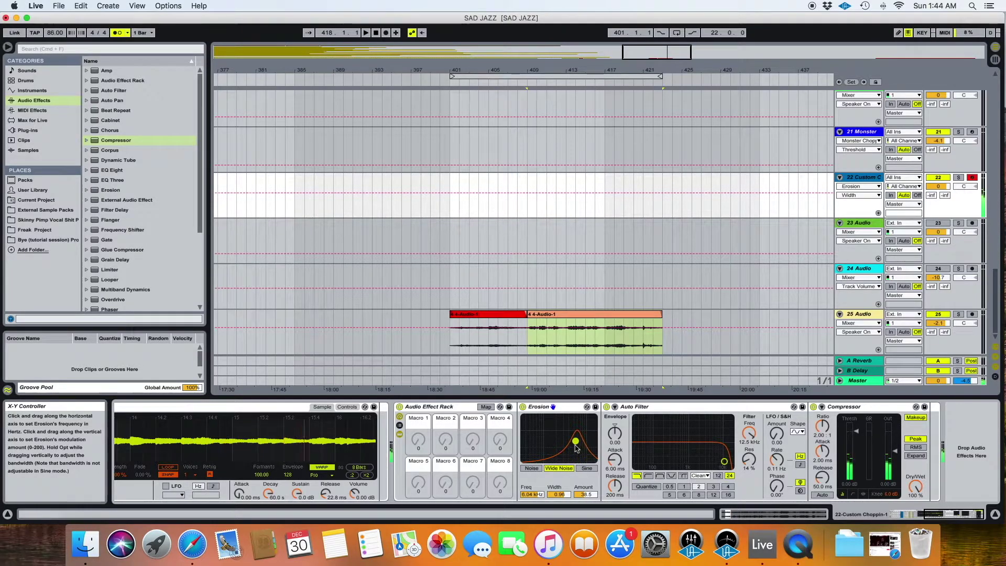
pyautogui.click(539, 468)
pyautogui.click(586, 468)
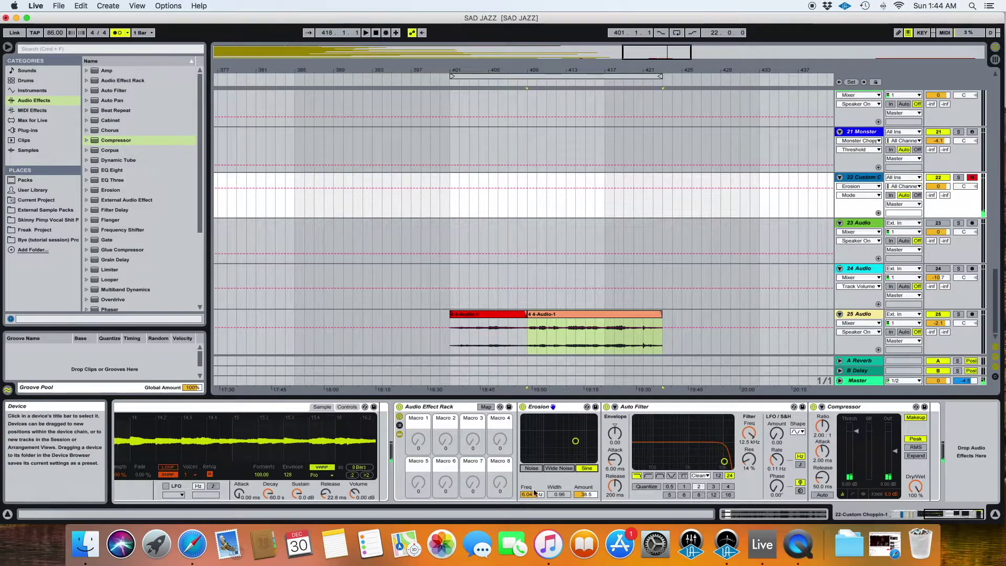
# Map Erosion Amount to the first macro and rename it 'Erode Amount'.
pyautogui.click(485, 407)
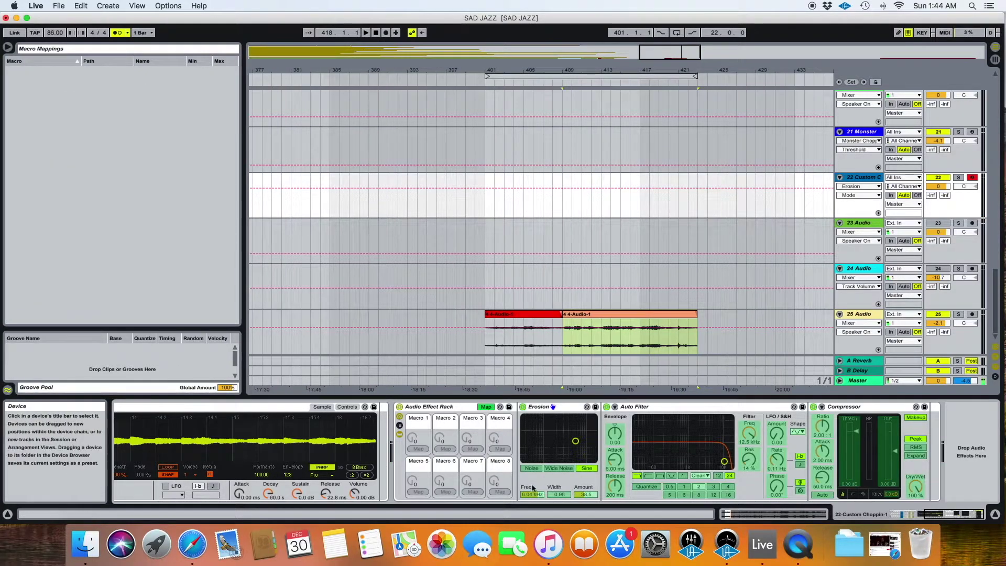
pyautogui.moveTo(575, 442); pyautogui.dragTo(574, 437)
pyautogui.click(592, 496)
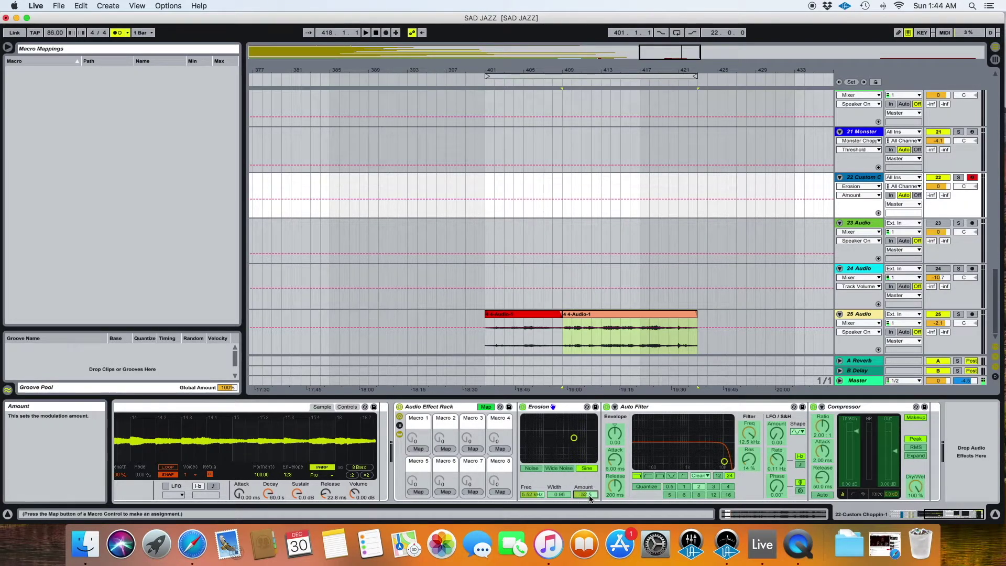
pyautogui.click(418, 448)
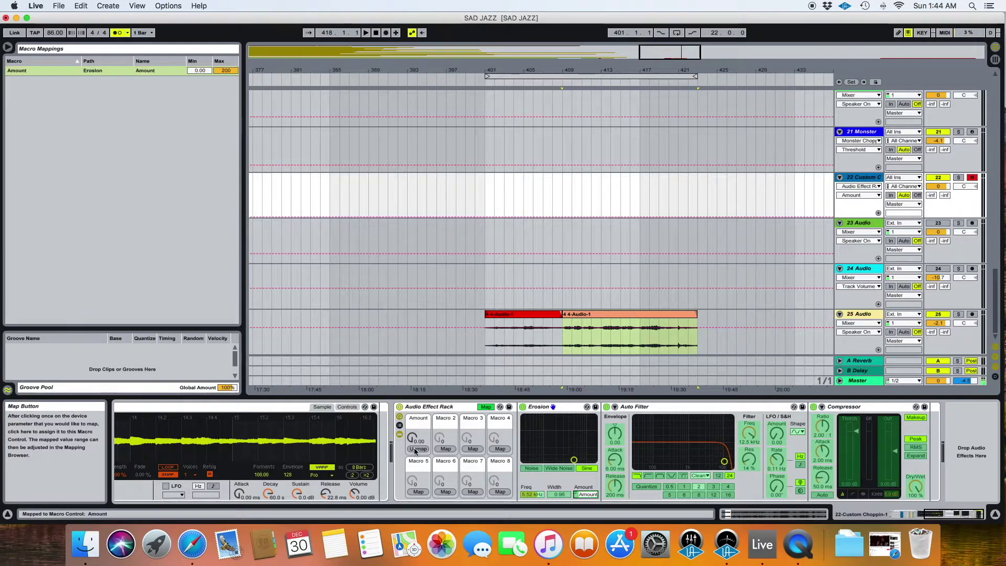
pyautogui.click(418, 419)
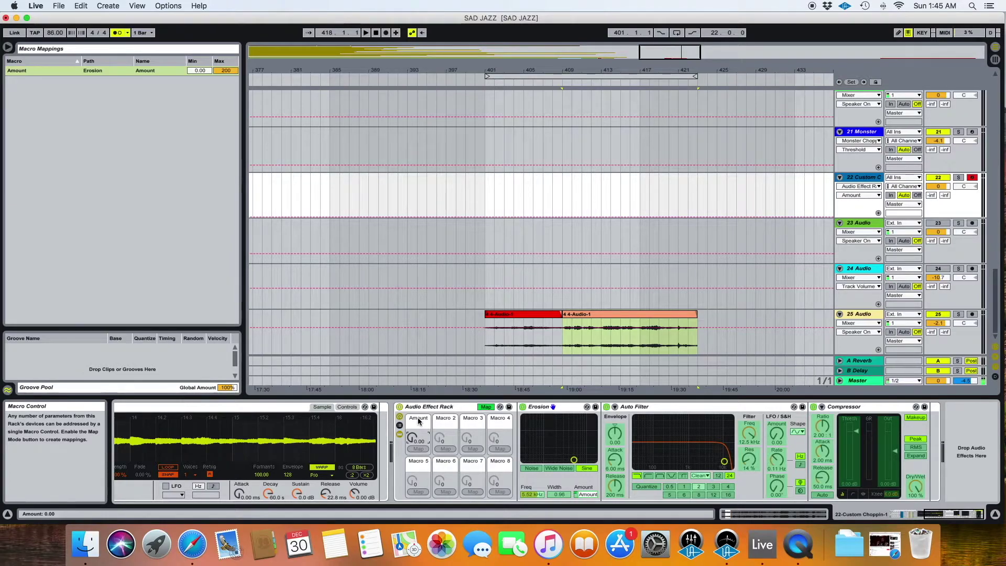
pyautogui.press('super+r')
pyautogui.write('Erode Amount')
pyautogui.press('Return')
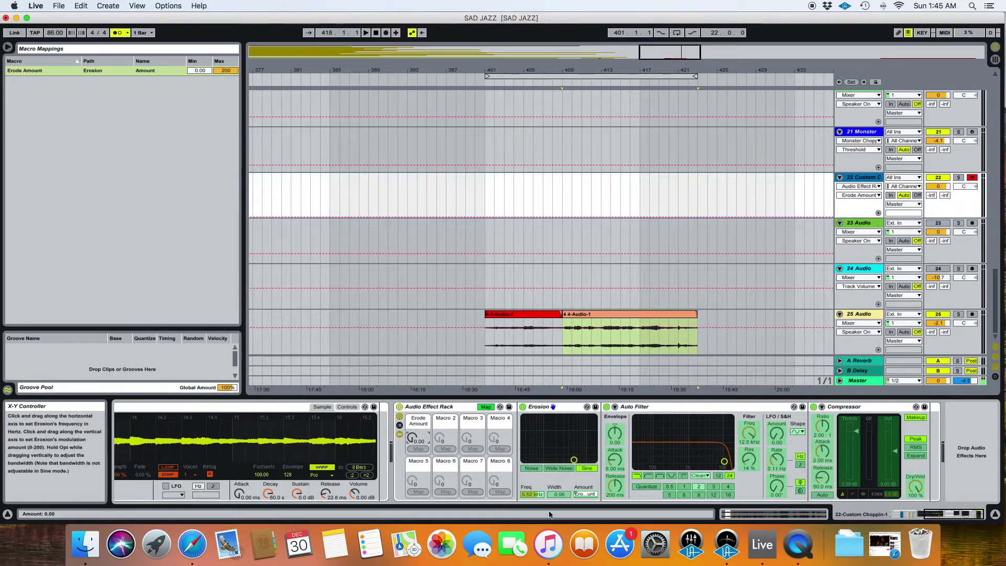
# Map Erosion's frequency to the second macro as Erode Freq., testing it down to 300 Hz.
pyautogui.click(534, 494)
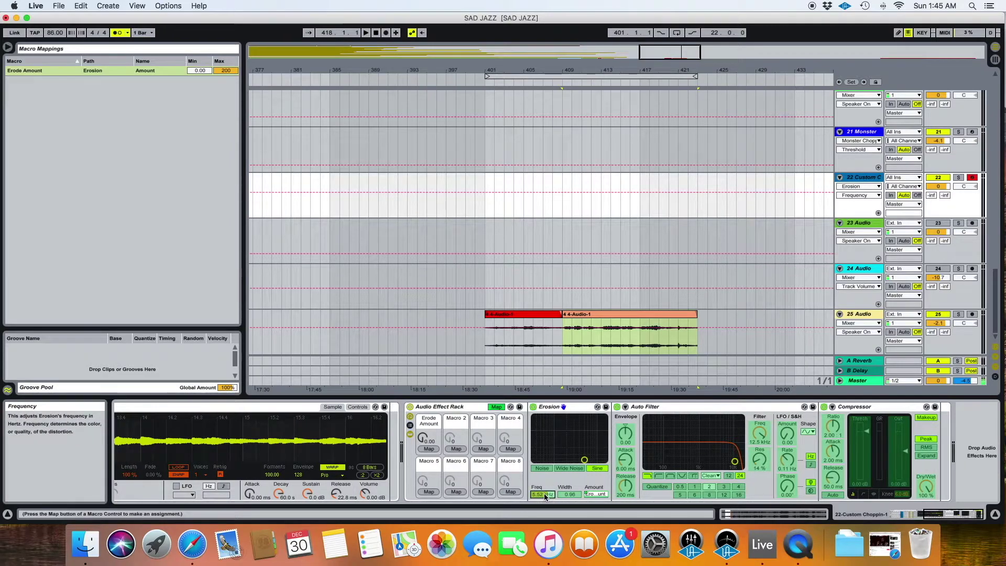
pyautogui.click(456, 450)
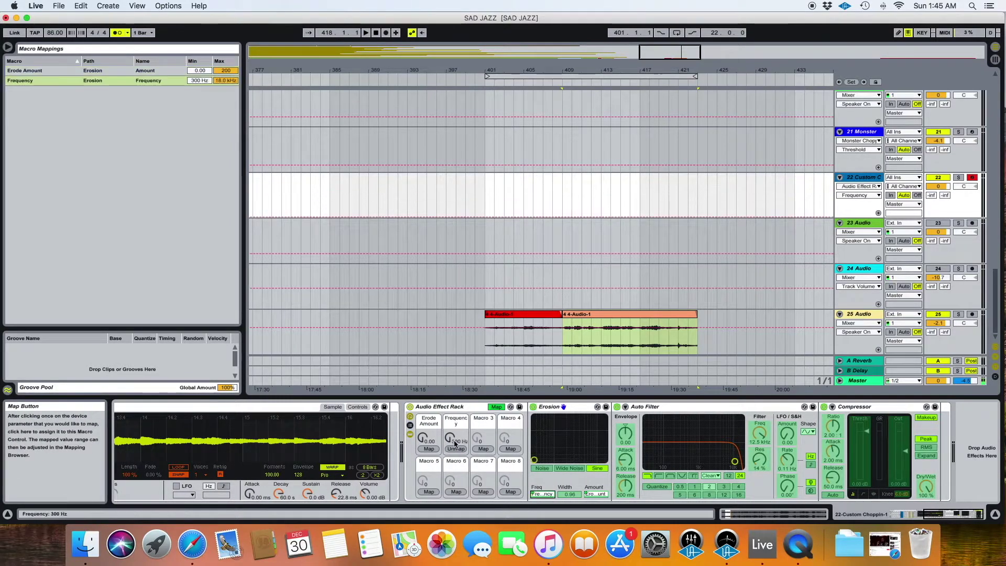
pyautogui.click(455, 422)
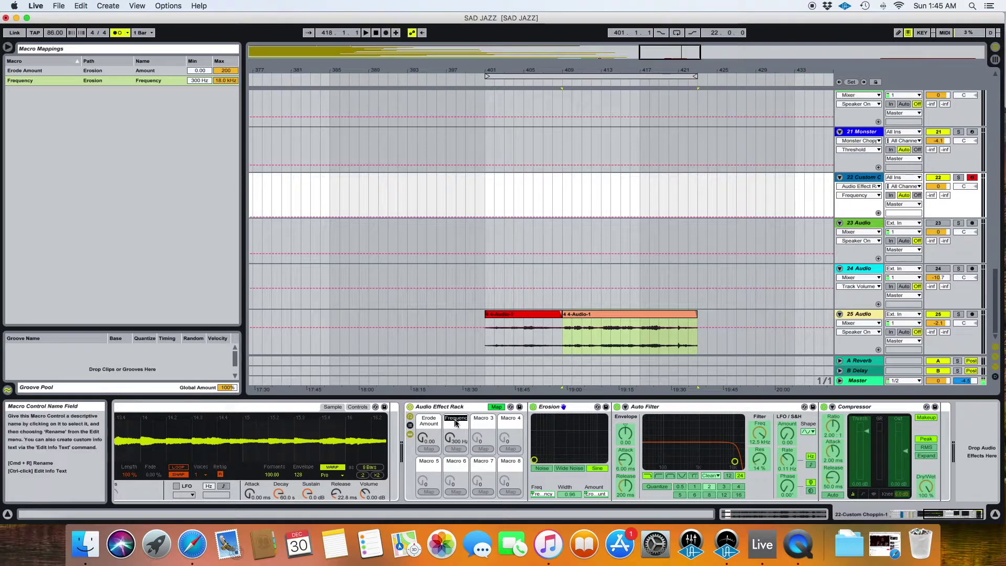
pyautogui.write('Fiode F')
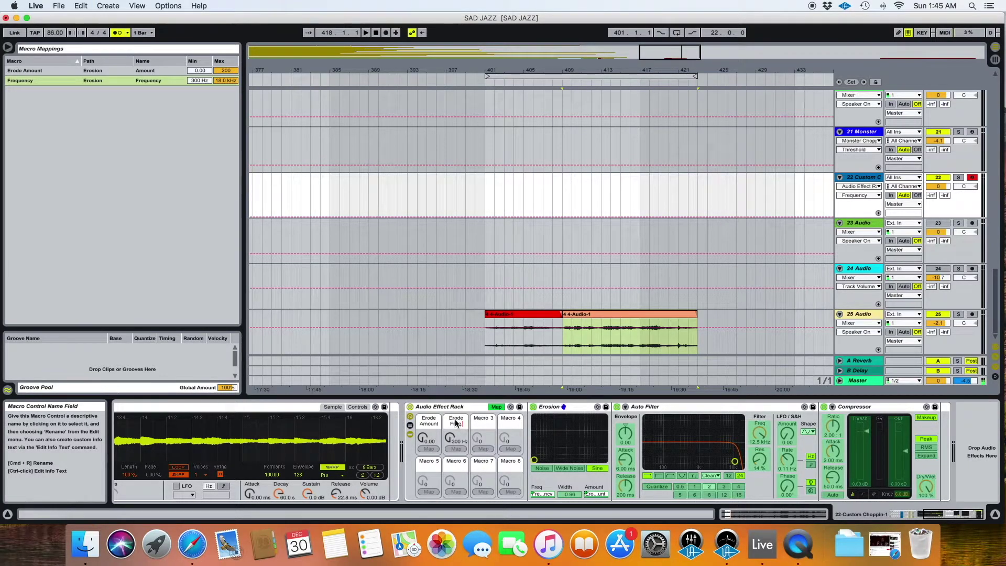
pyautogui.moveTo(450, 438); pyautogui.dragTo(450, 402)
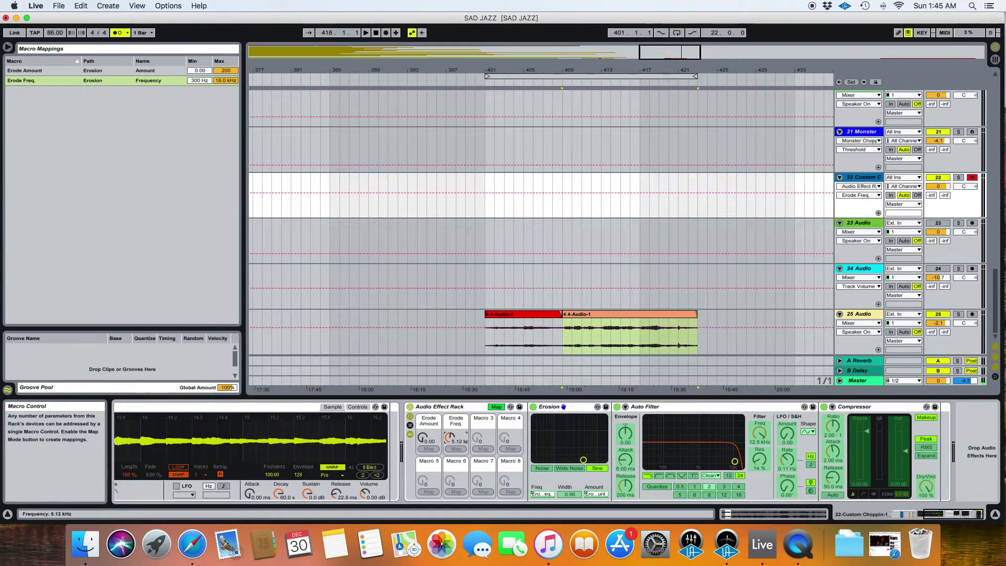
pyautogui.click(422, 438)
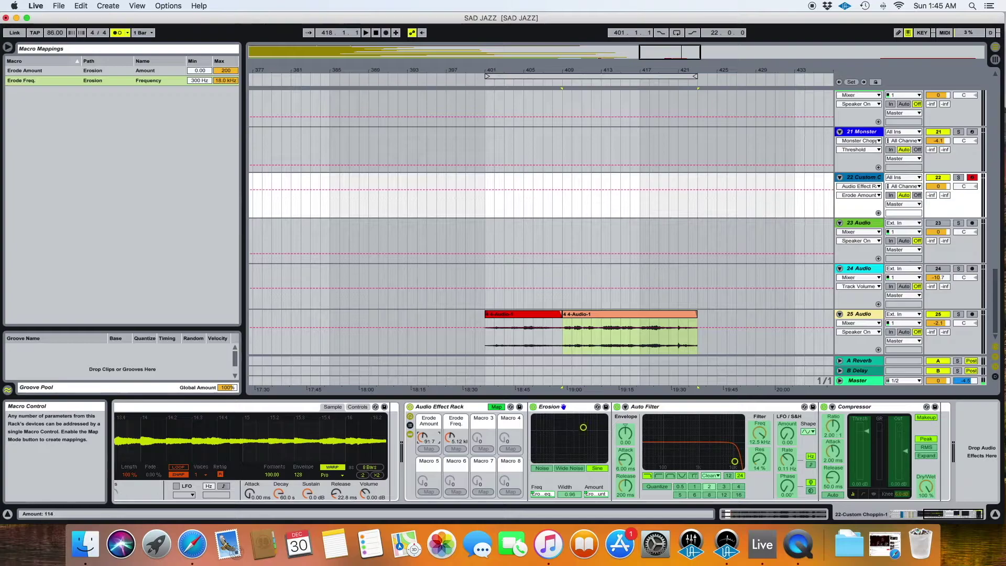
pyautogui.moveTo(450, 438); pyautogui.dragTo(450, 485)
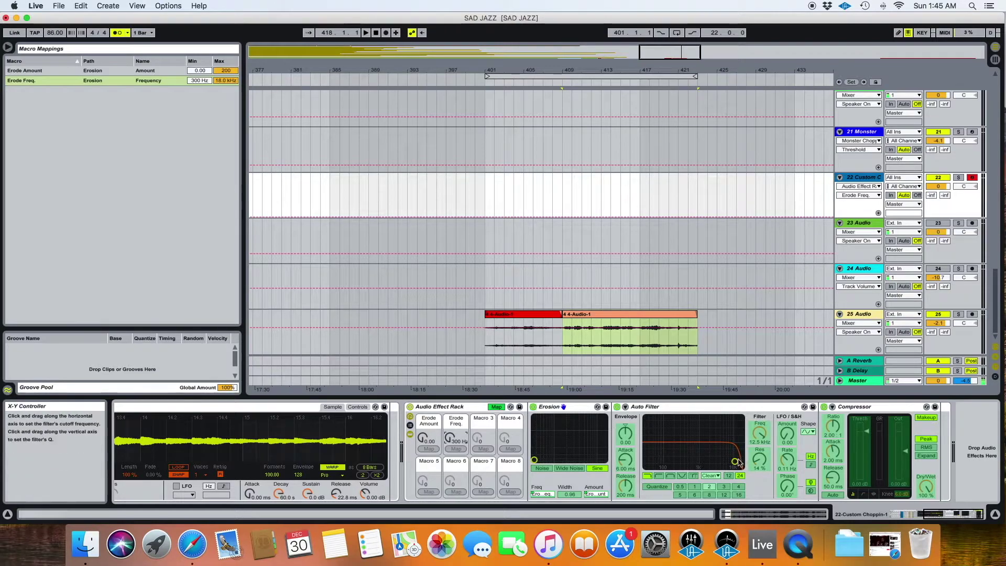
# Map Auto Filter's frequency to the fifth macro, rename it 'Filter Freq.', and leave Map mode.
pyautogui.click(760, 434)
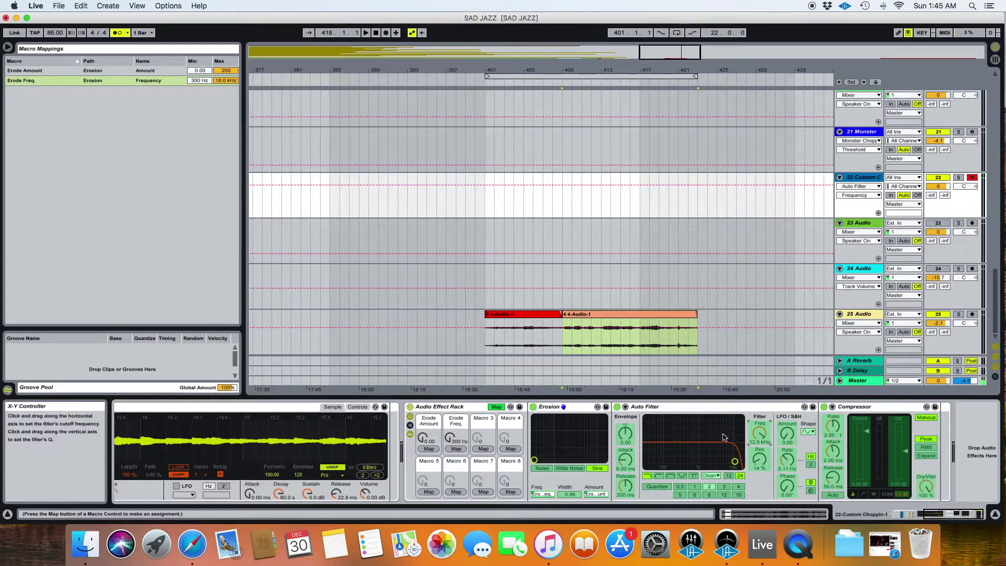
pyautogui.click(759, 434)
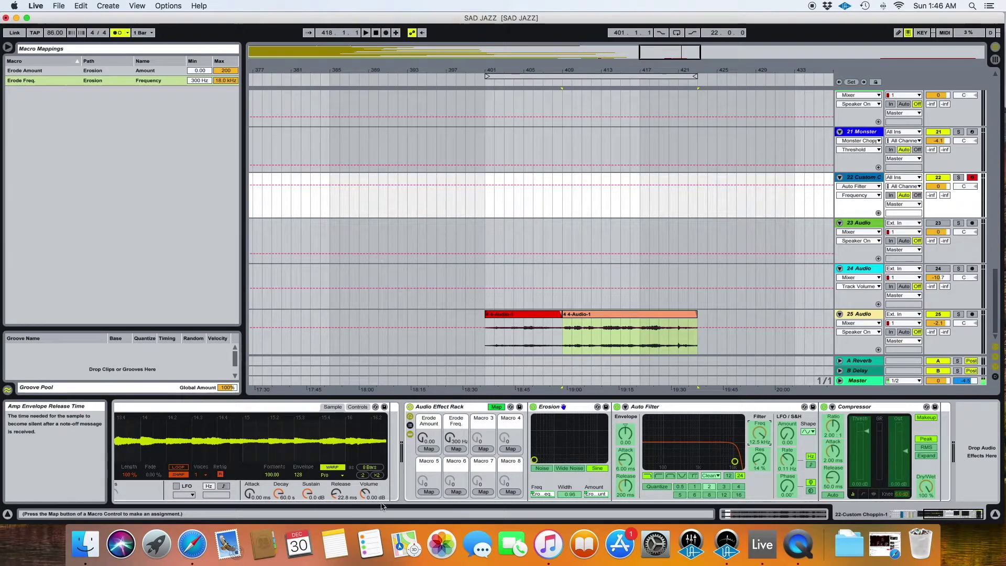
pyautogui.click(429, 491)
pyautogui.click(429, 467)
pyautogui.press('super+r')
pyautogui.write('F')
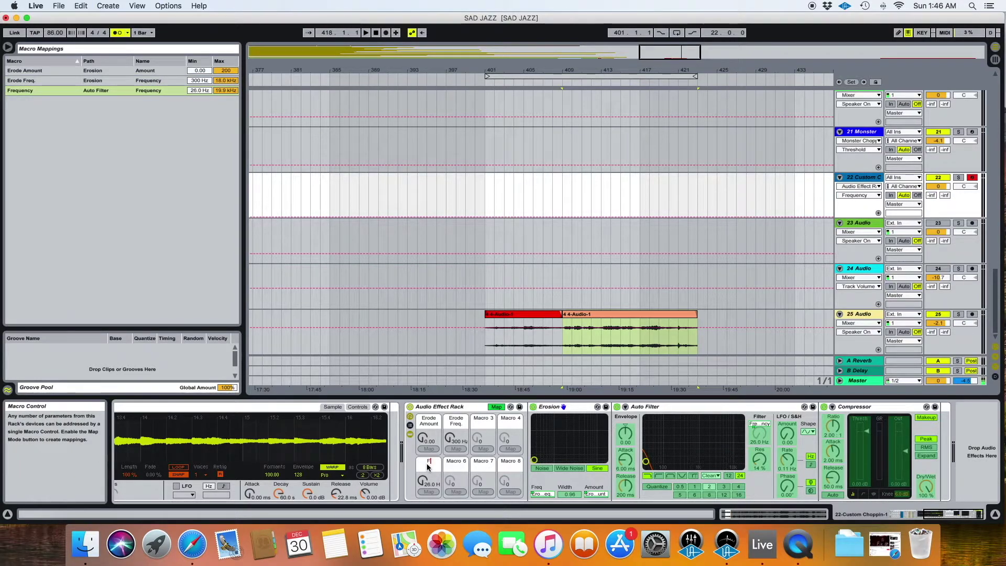
pyautogui.write('ilter Freq.')
pyautogui.press('Return')
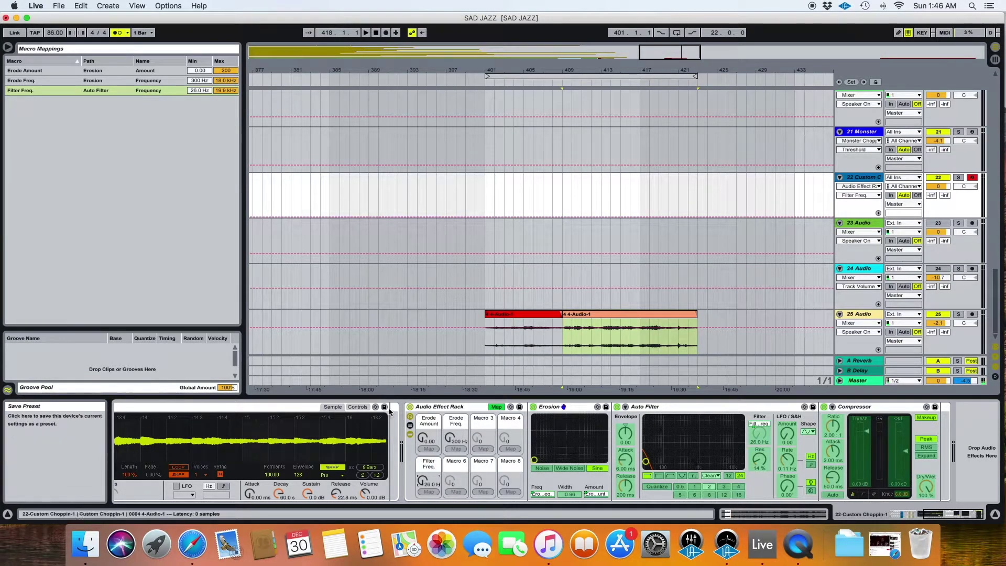
pyautogui.press('super+m')
pyautogui.click(853, 494)
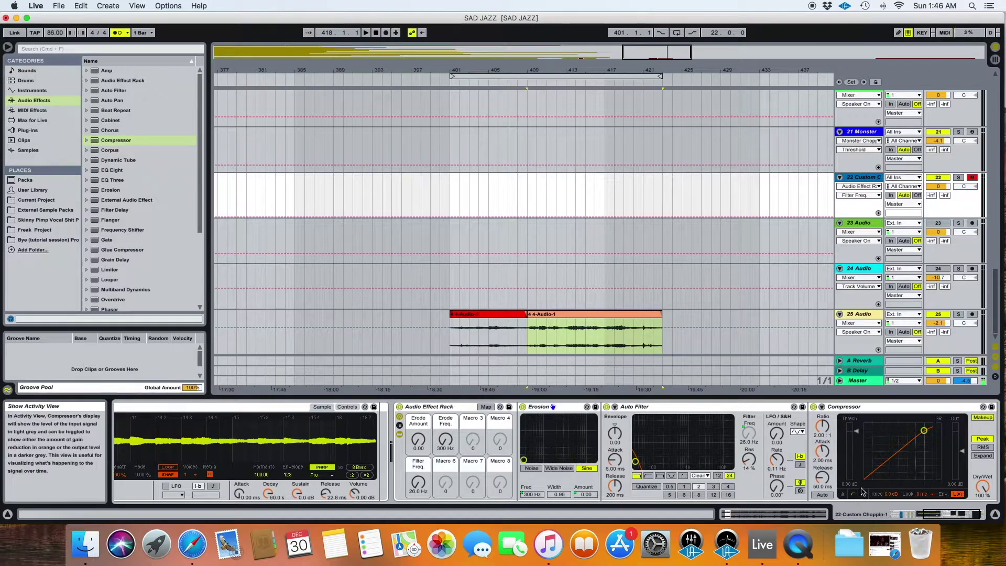
# Set the Compressor knee to 0 dB, lengthen attack to 64.5 ms, and threshold to -20.7 dB.
pyautogui.click(795, 495)
pyautogui.click(785, 494)
pyautogui.moveTo(809, 494); pyautogui.dragTo(809, 519)
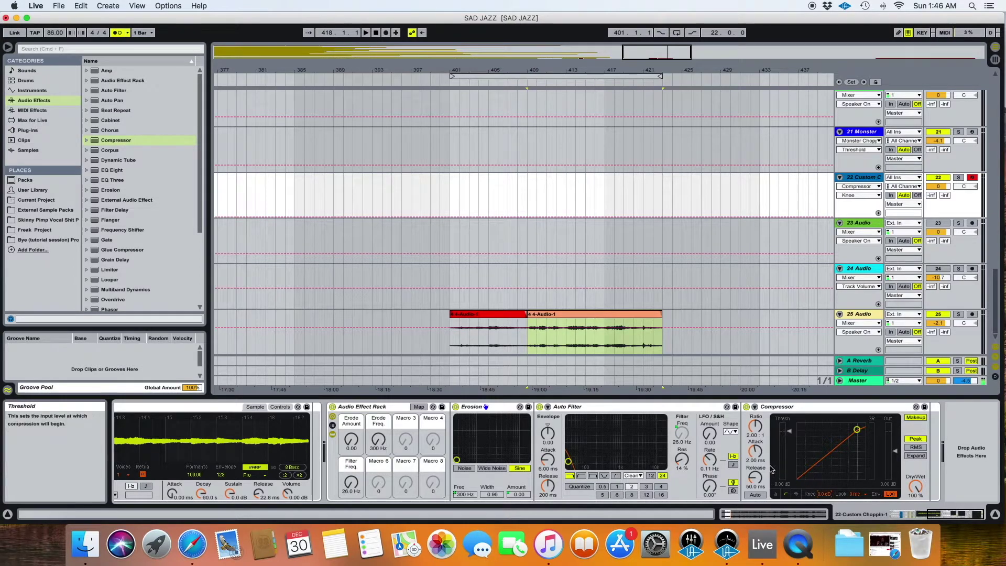
pyautogui.moveTo(758, 454); pyautogui.dragTo(763, 450)
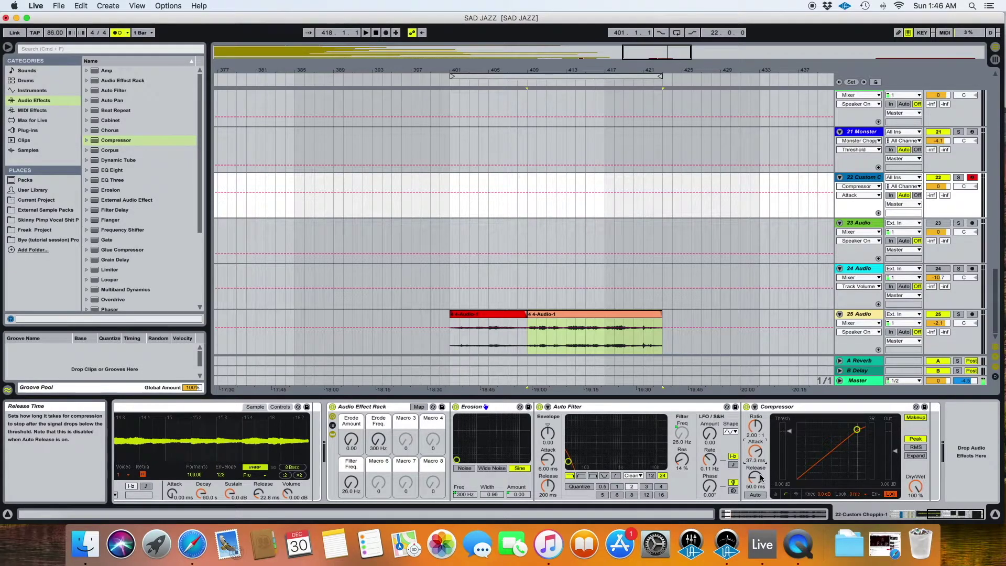
pyautogui.moveTo(762, 456); pyautogui.dragTo(755, 410)
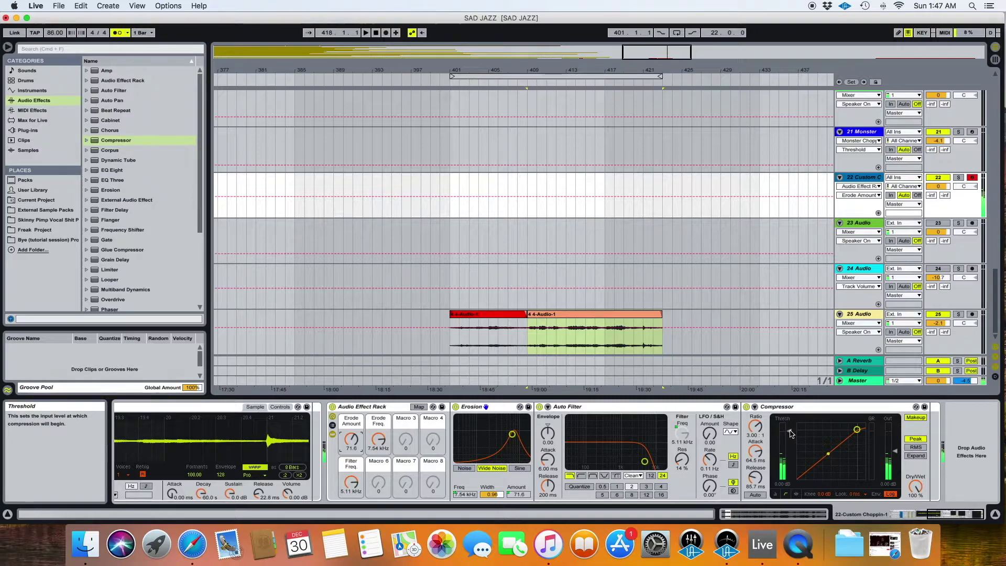
pyautogui.moveTo(791, 432); pyautogui.dragTo(791, 465)
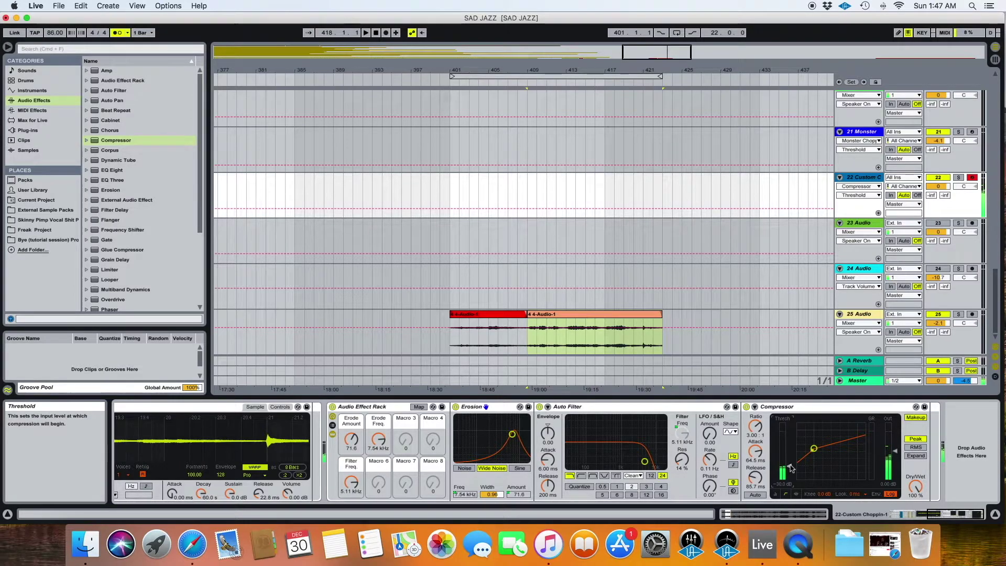
pyautogui.moveTo(792, 468); pyautogui.dragTo(792, 426)
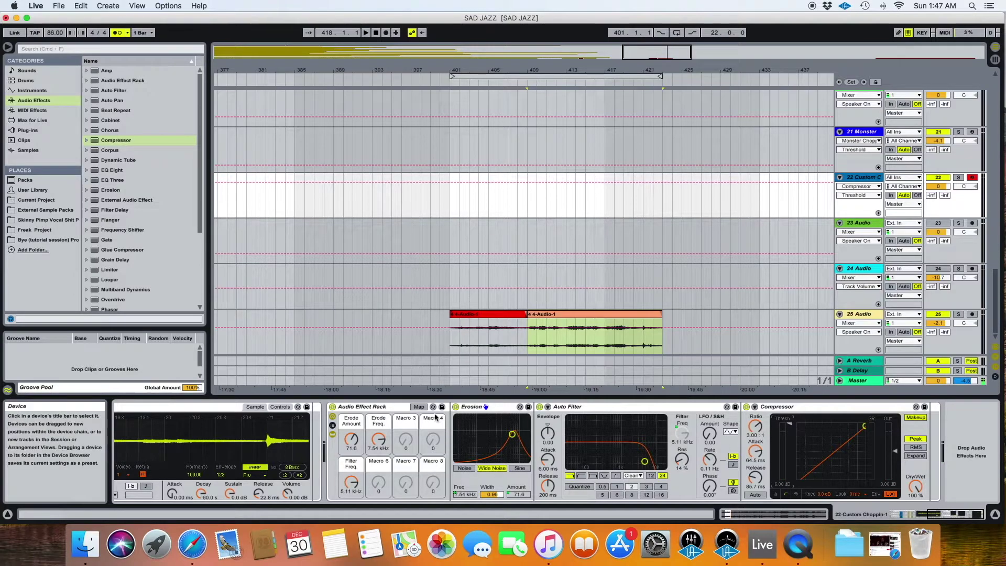
# Map Compressor Threshold to macro 3 renamed 'Comp. Thresh.' and Dry/Wet to macro 4.
pyautogui.click(418, 406)
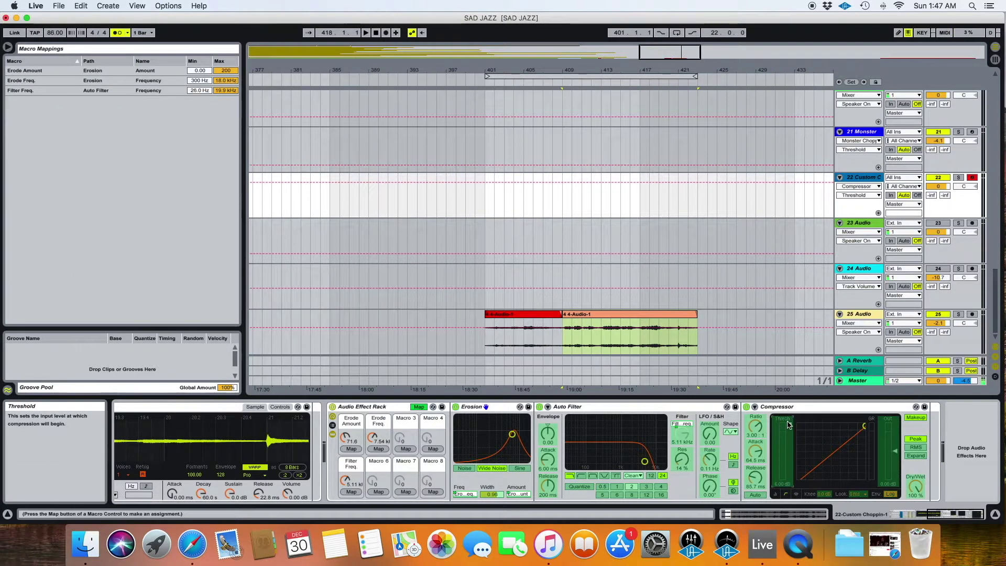
pyautogui.click(406, 449)
pyautogui.click(408, 422)
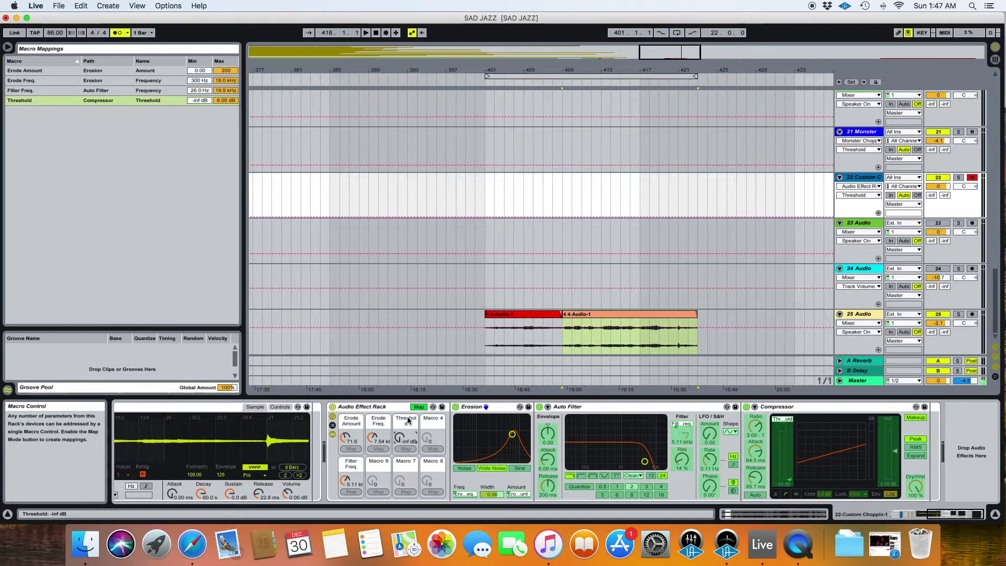
pyautogui.press('super+r')
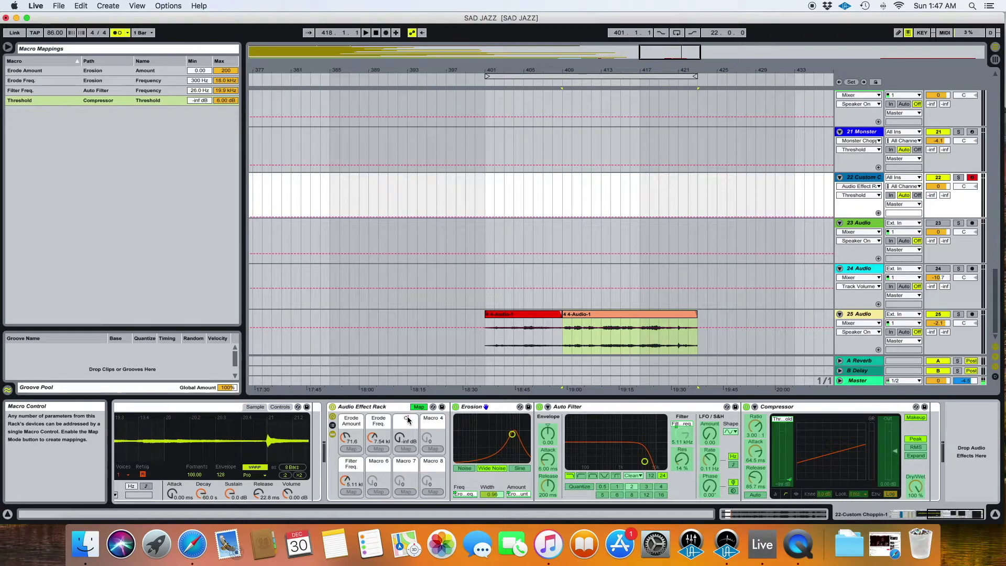
pyautogui.write('Comp. Thresh.')
pyautogui.press('Return')
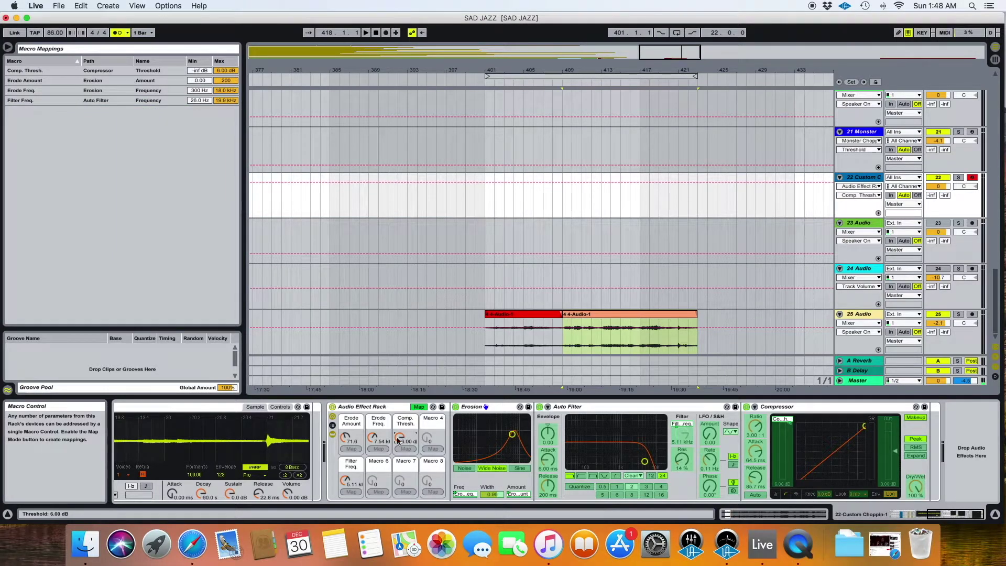
pyautogui.click(916, 489)
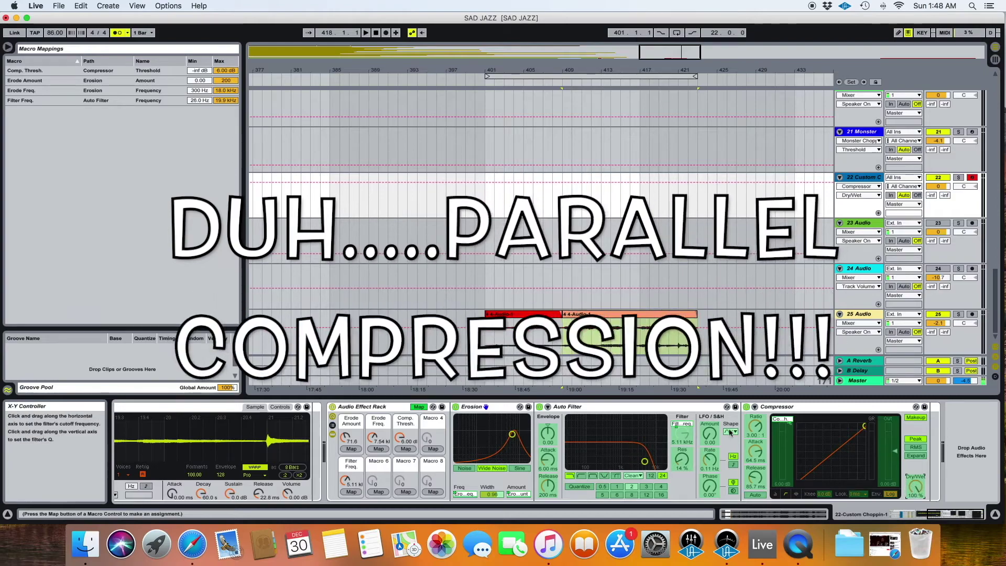
pyautogui.click(434, 449)
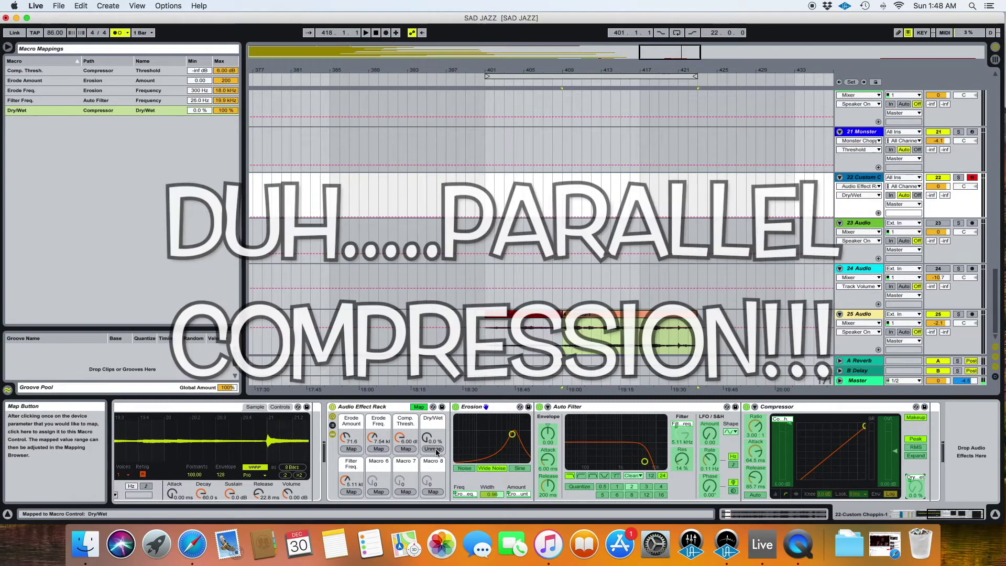
# Leave Map mode, audition the rack, then set Comp. Thresh. -19.0 dB, Dry/Wet about 61%, Filter Freq. 4.15 kHz.
pyautogui.click(419, 408)
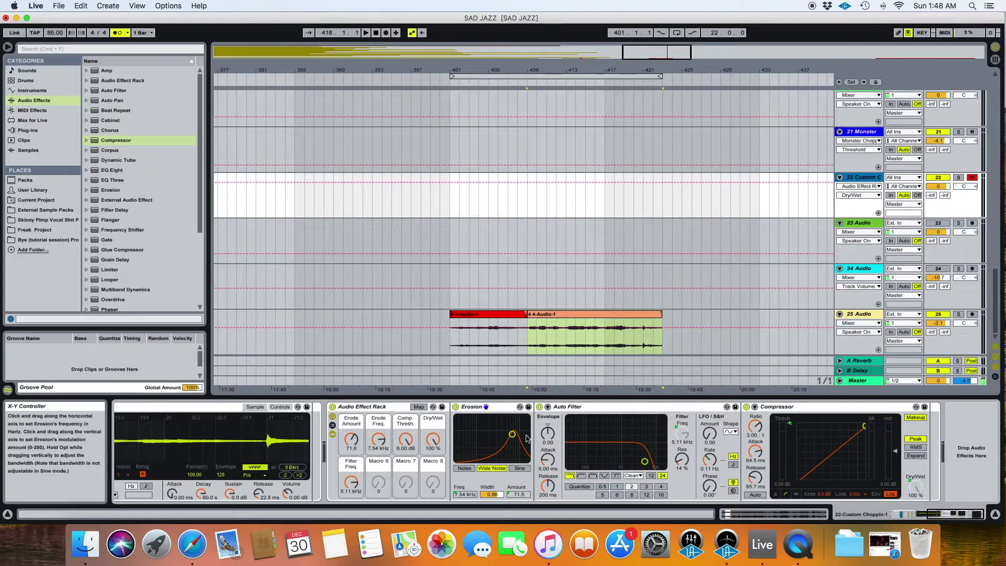
pyautogui.press('space')
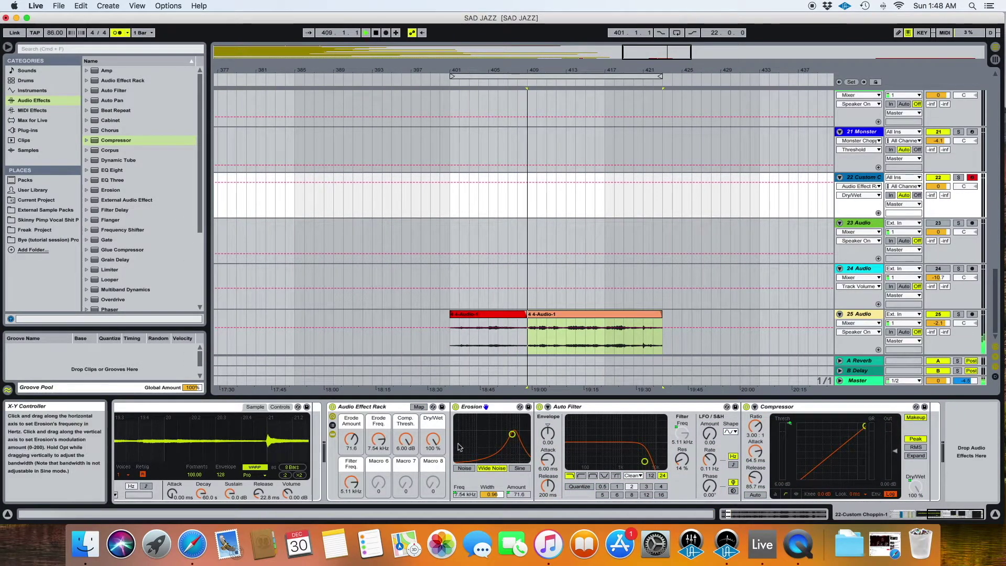
pyautogui.press('space')
pyautogui.moveTo(439, 441); pyautogui.dragTo(406, 503)
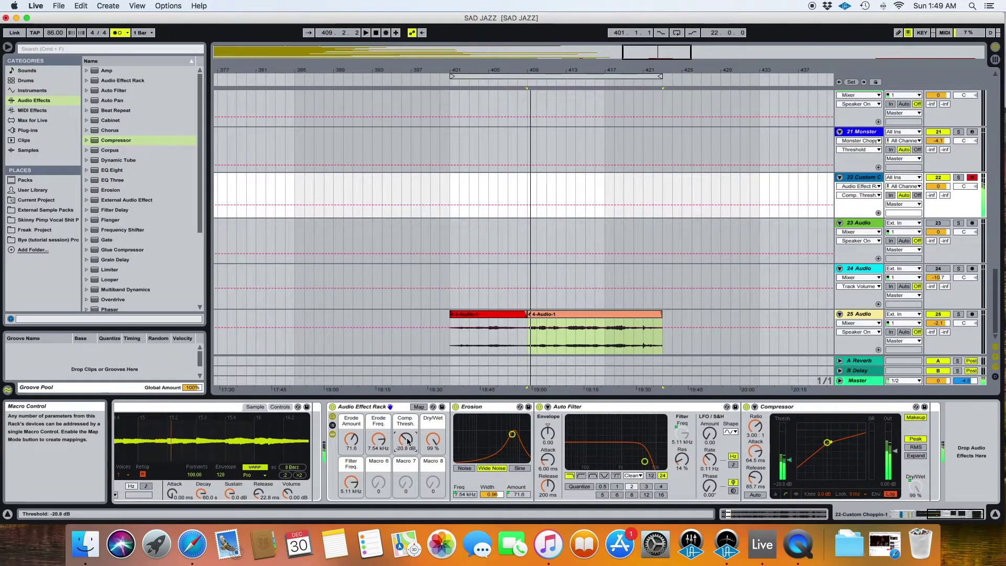
pyautogui.moveTo(427, 441)
pyautogui.mouseDown()
pyautogui.moveTo(432, 503)
pyautogui.moveTo(434, 425)
pyautogui.moveTo(406, 438)
pyautogui.moveTo(436, 437)
pyautogui.mouseUp()
pyautogui.moveTo(362, 485)
pyautogui.mouseDown()
pyautogui.moveTo(362, 495)
pyautogui.moveTo(354, 482)
pyautogui.mouseUp()
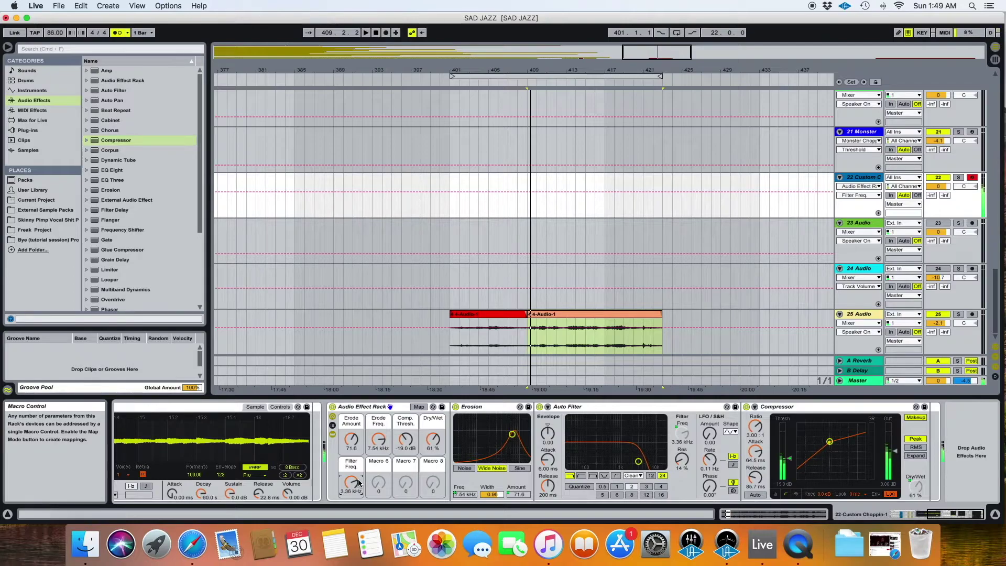
pyautogui.moveTo(351, 483); pyautogui.dragTo(351, 477)
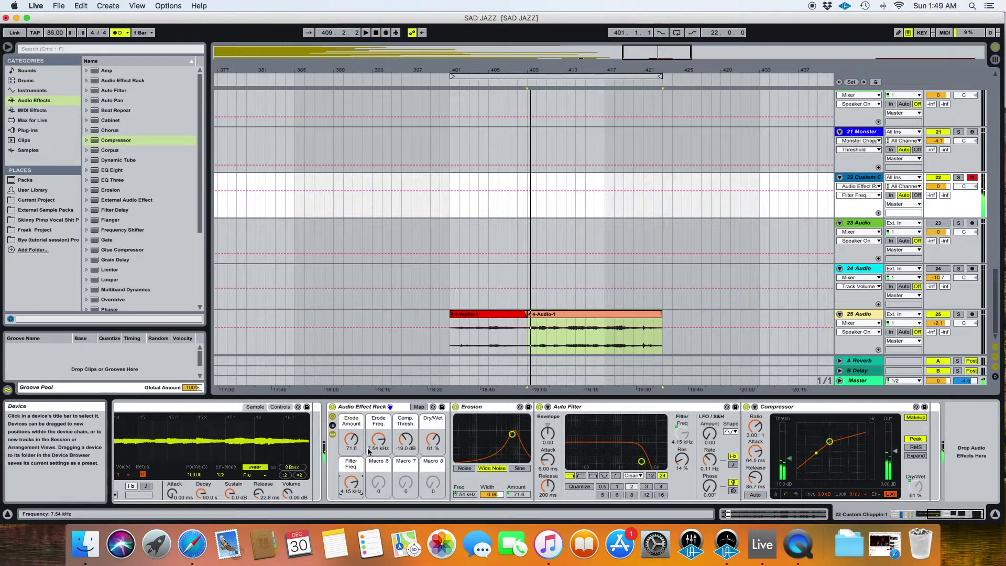
pyautogui.click(521, 469)
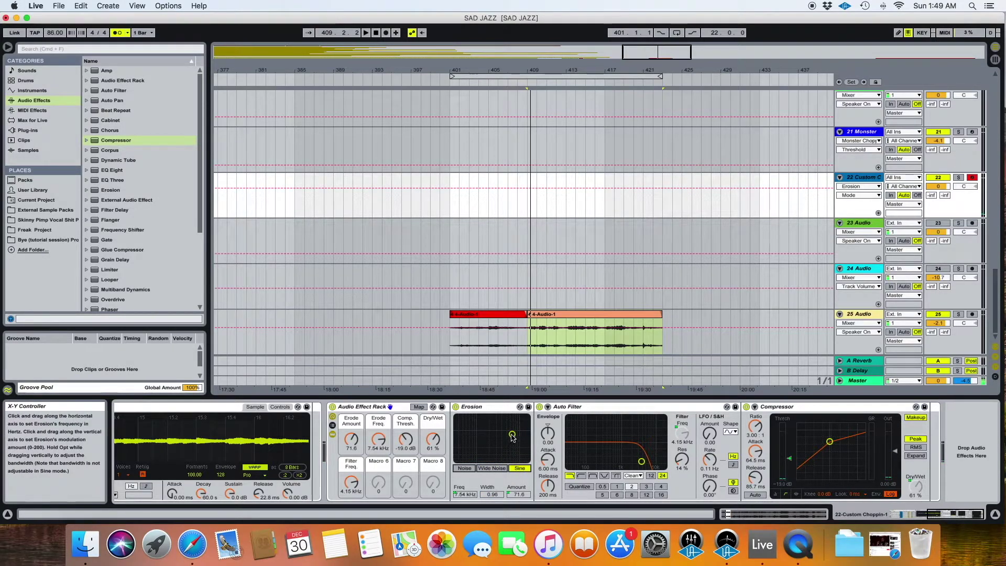
pyautogui.moveTo(351, 440); pyautogui.dragTo(351, 406)
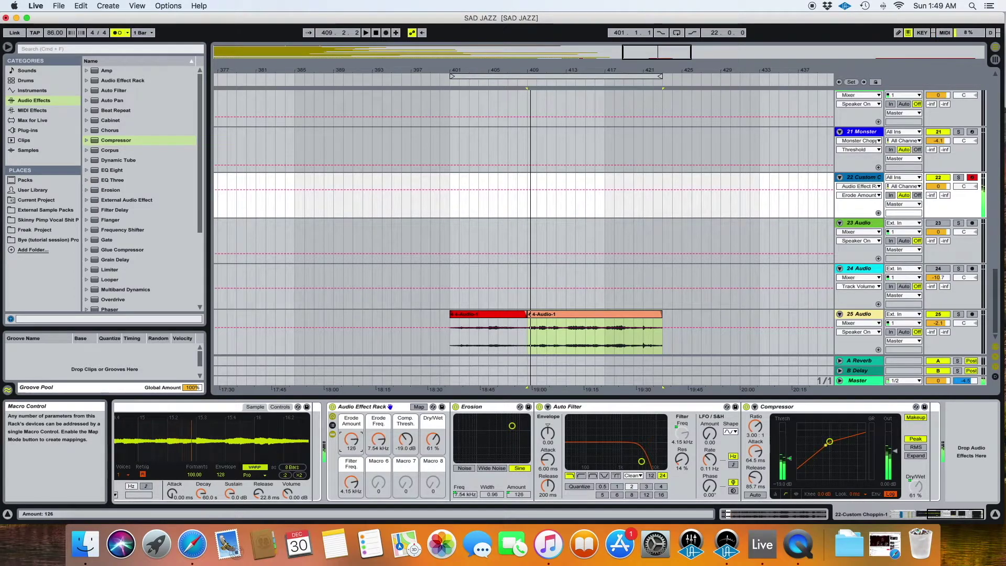
pyautogui.moveTo(387, 442); pyautogui.dragTo(379, 442)
pyautogui.moveTo(352, 484); pyautogui.dragTo(351, 493)
pyautogui.moveTo(380, 441); pyautogui.dragTo(379, 431)
pyautogui.moveTo(352, 482); pyautogui.dragTo(351, 481)
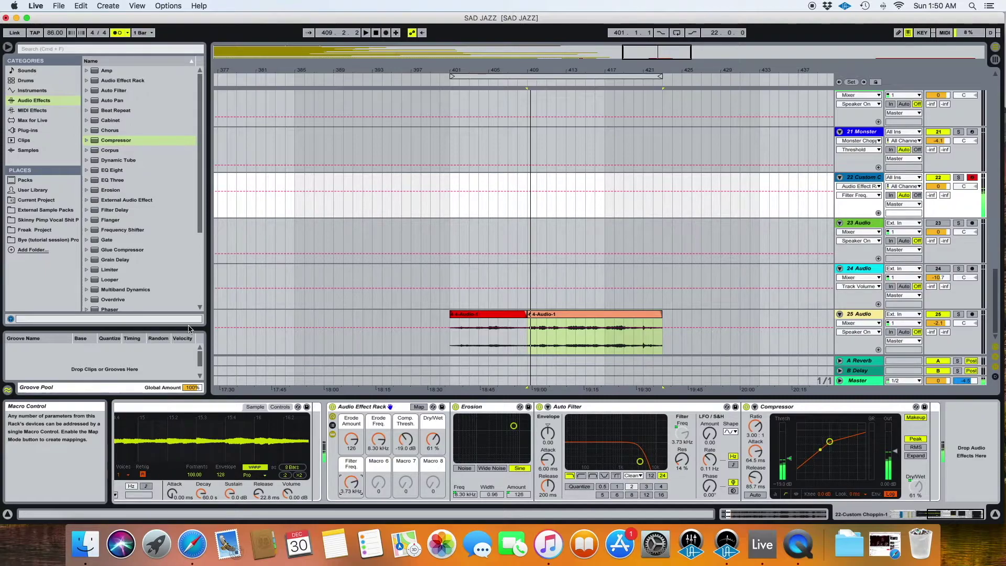
pyautogui.scroll(-5, 117, 234)
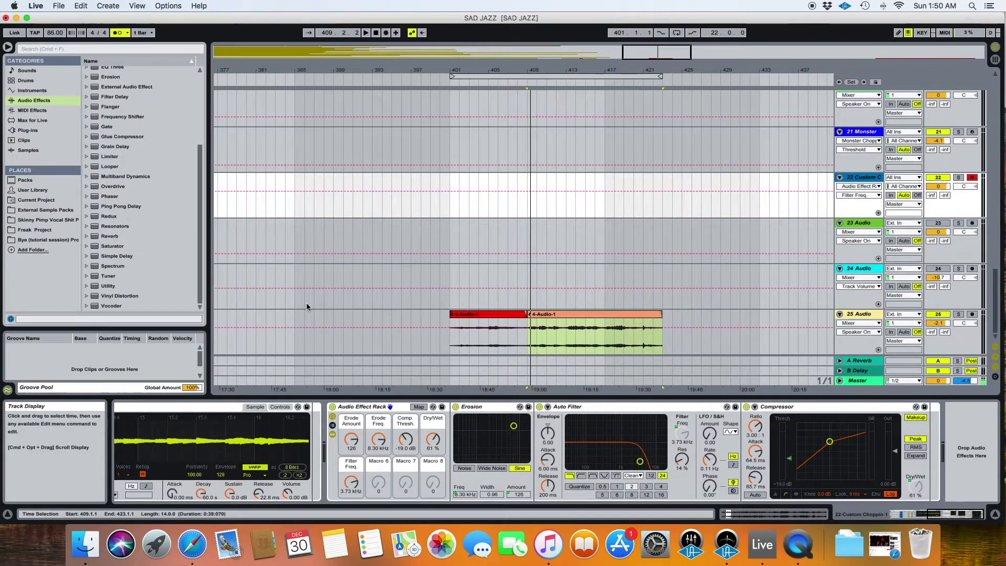
pyautogui.moveTo(231, 389); pyautogui.dragTo(242, 385)
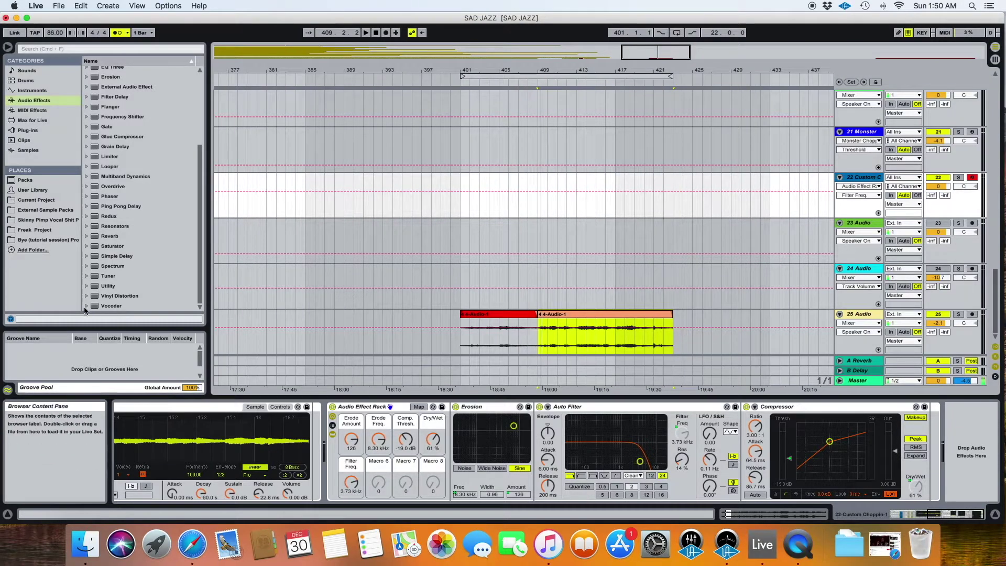
# Add the Forest Floor reverb from Audio Effects > Reverb > Special to the rack's chain.
pyautogui.click(96, 238)
pyautogui.click(87, 236)
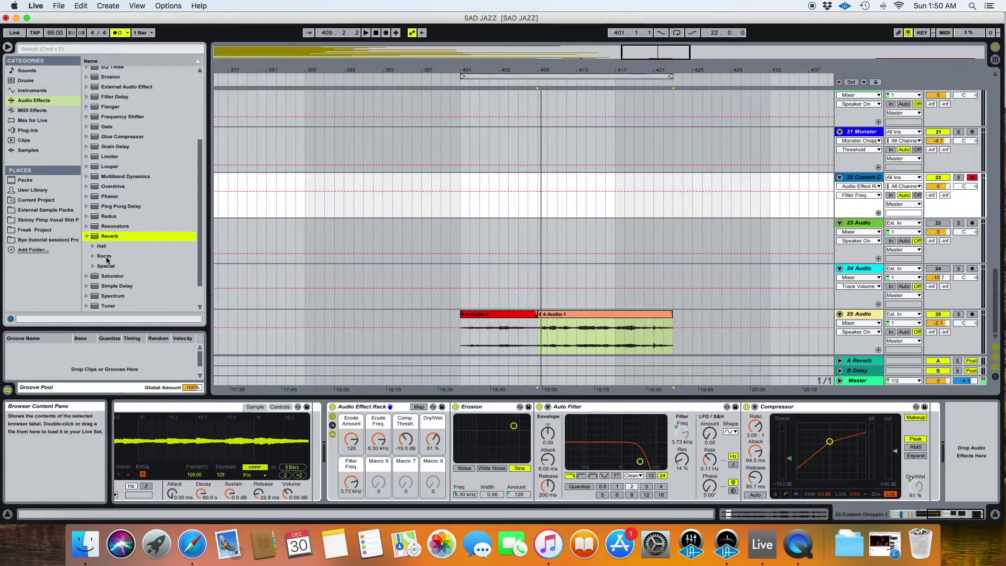
pyautogui.scroll(-2, 106, 259)
pyautogui.click(93, 233)
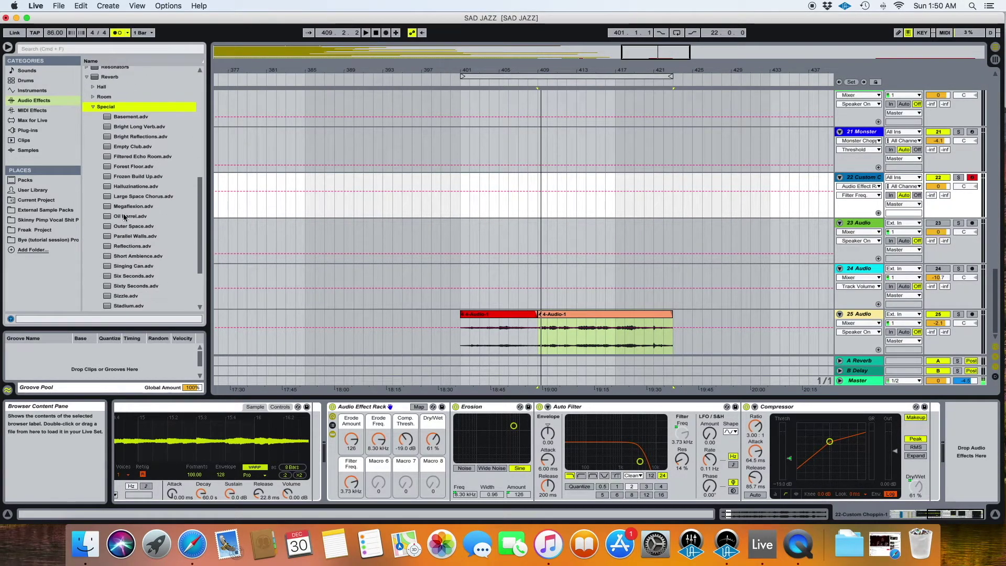
pyautogui.doubleClick(133, 166)
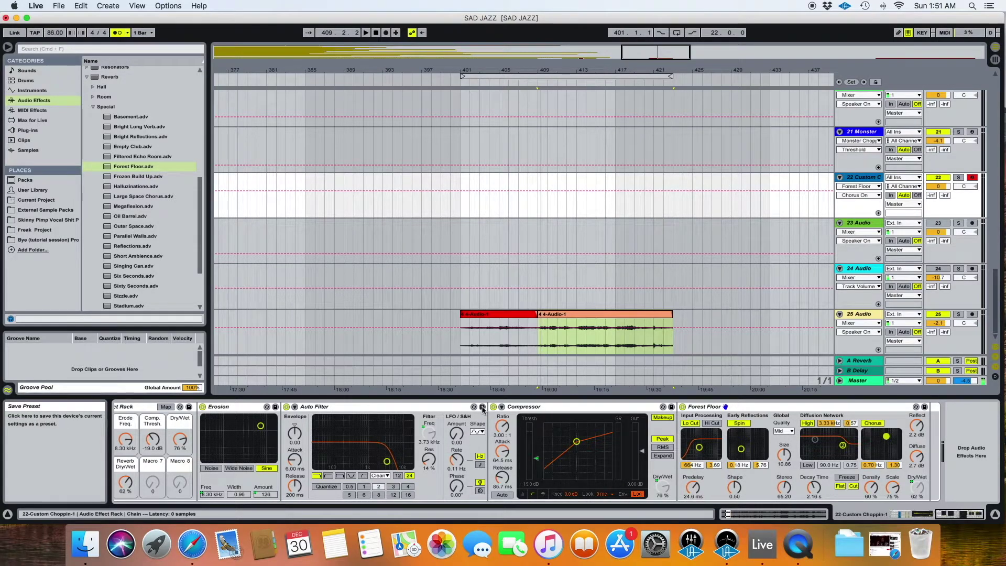
# Select each device in turn: Erosion, Auto Filter, Compressor, Forest Floor, then the Audio Effect Rack.
pyautogui.click(244, 407)
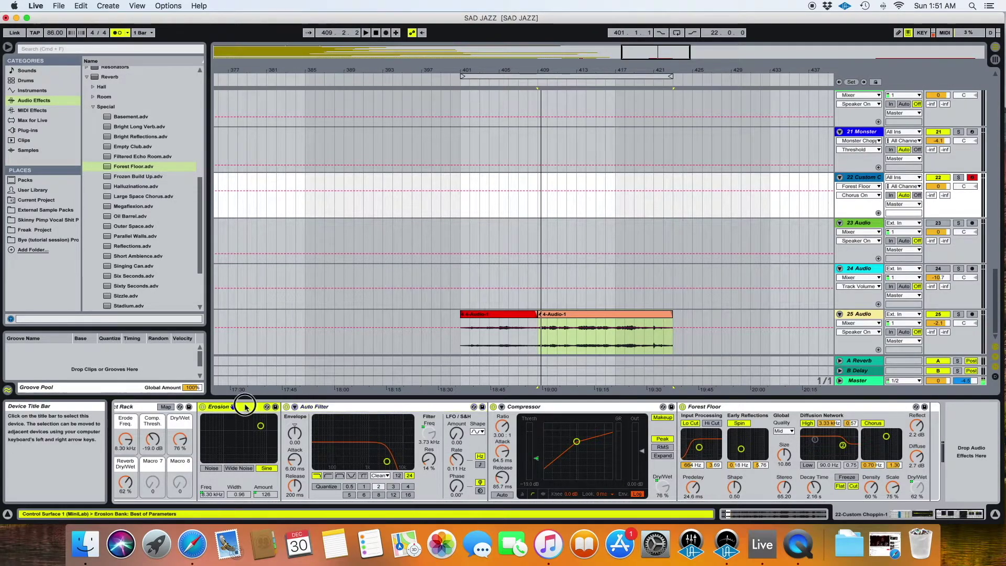
pyautogui.click(364, 408)
pyautogui.click(592, 409)
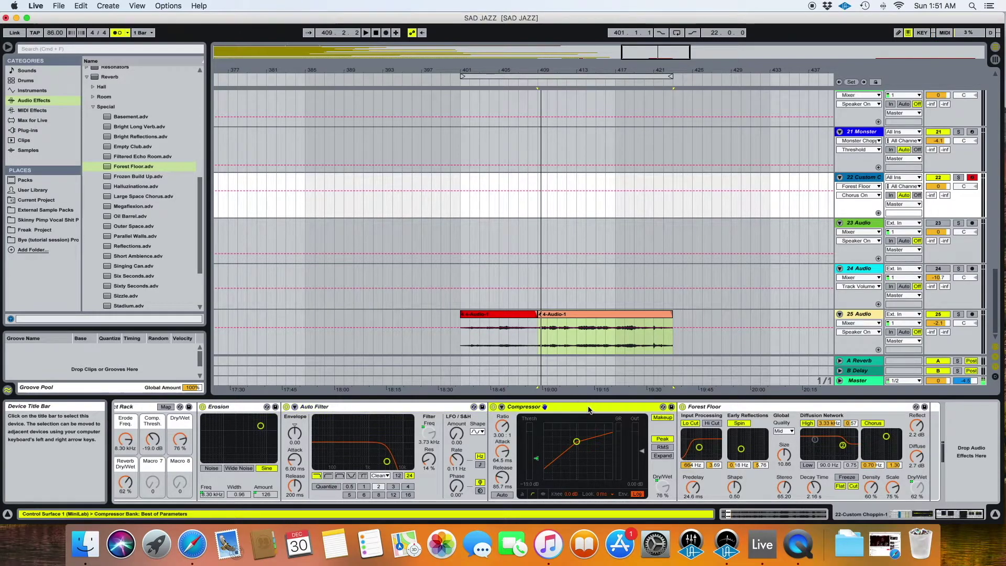
pyautogui.click(734, 407)
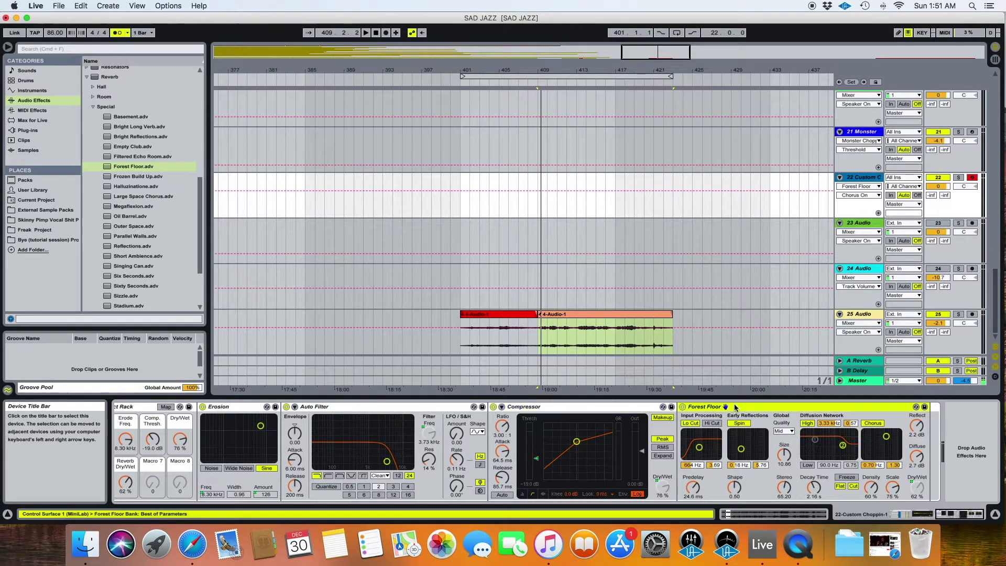
pyautogui.hscroll(-5, 643, 436)
pyautogui.click(446, 407)
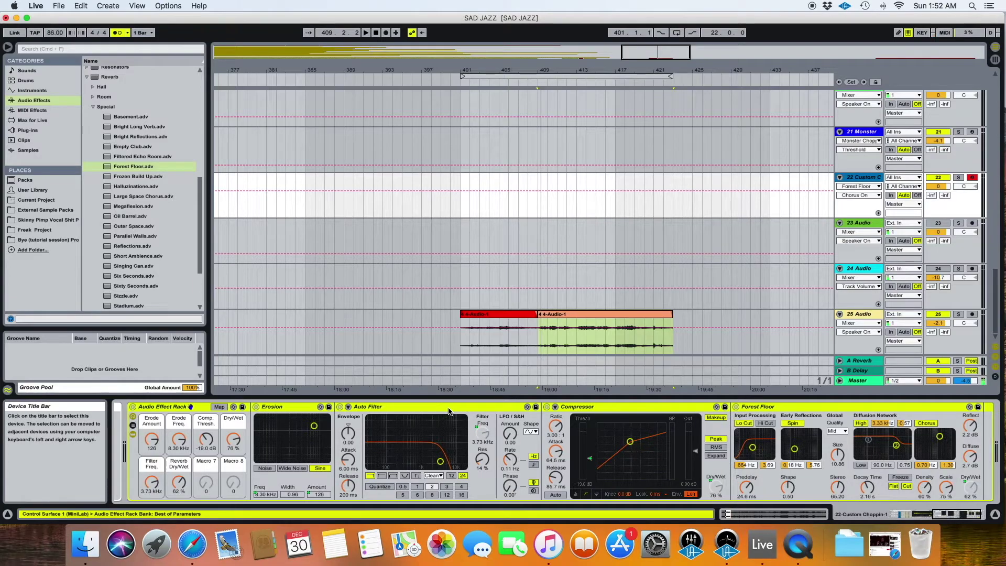
pyautogui.hscroll(3, 450, 412)
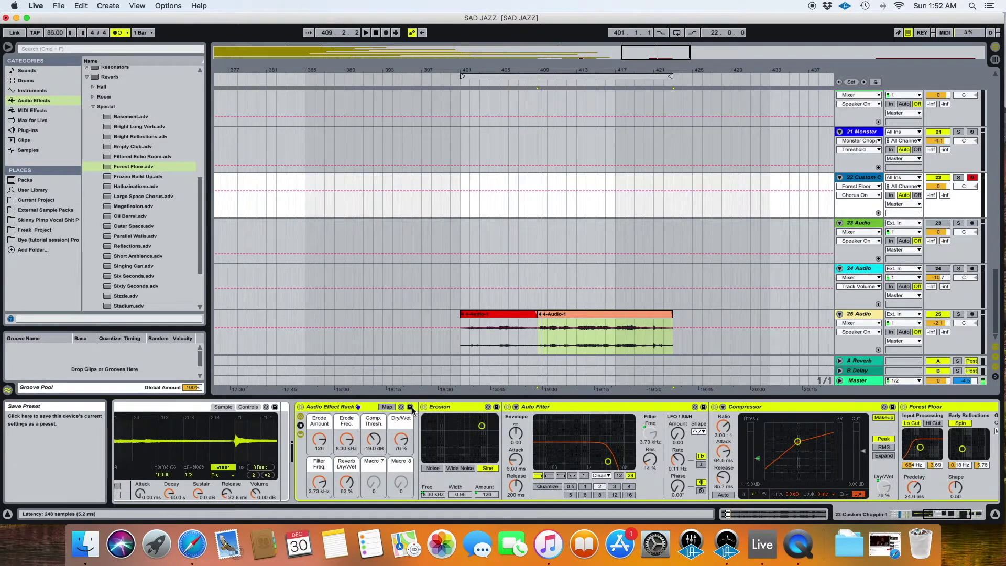
# Save the FX rack as a user preset and browse to the Audio Effect Rack presets folder.
pyautogui.click(410, 407)
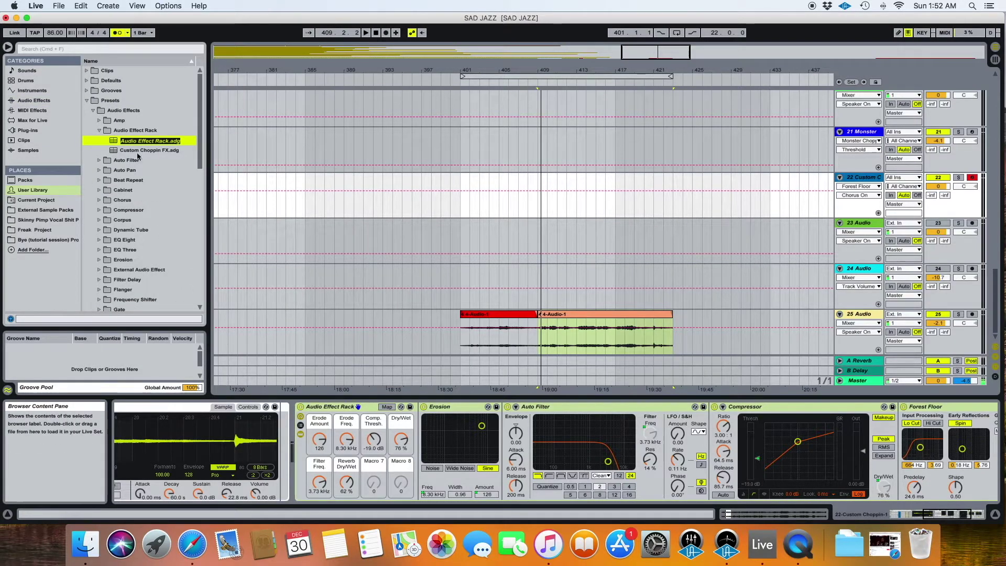
pyautogui.click(101, 100)
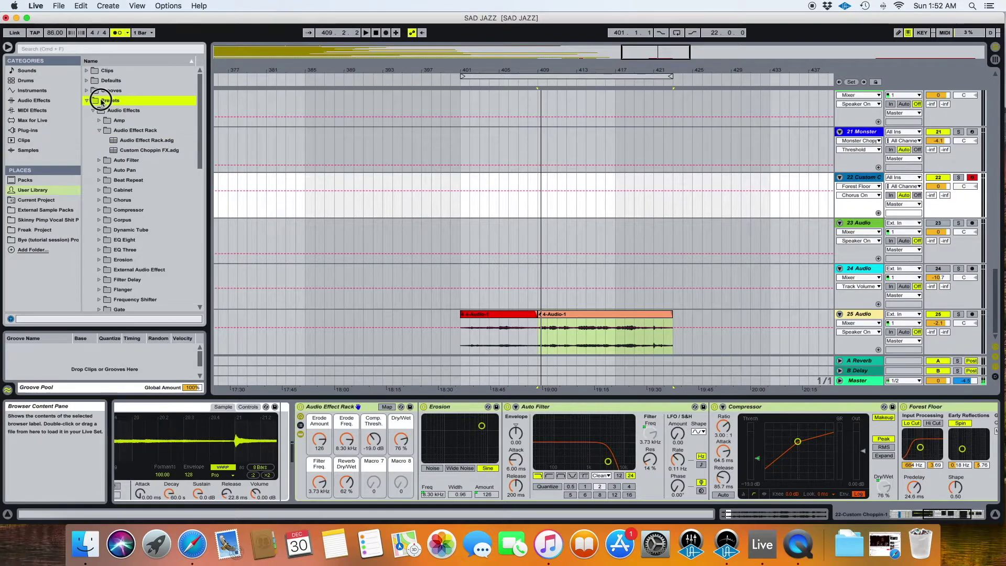
pyautogui.click(111, 111)
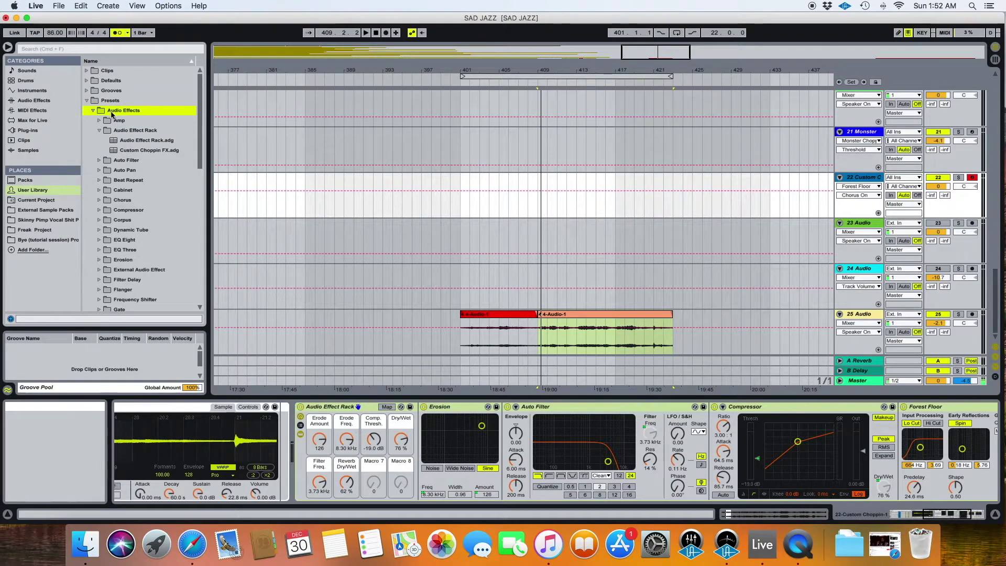
pyautogui.click(120, 131)
# Delete the duplicate Audio Effect Rack.adg preset, moving it to the trash.
pyautogui.click(135, 141)
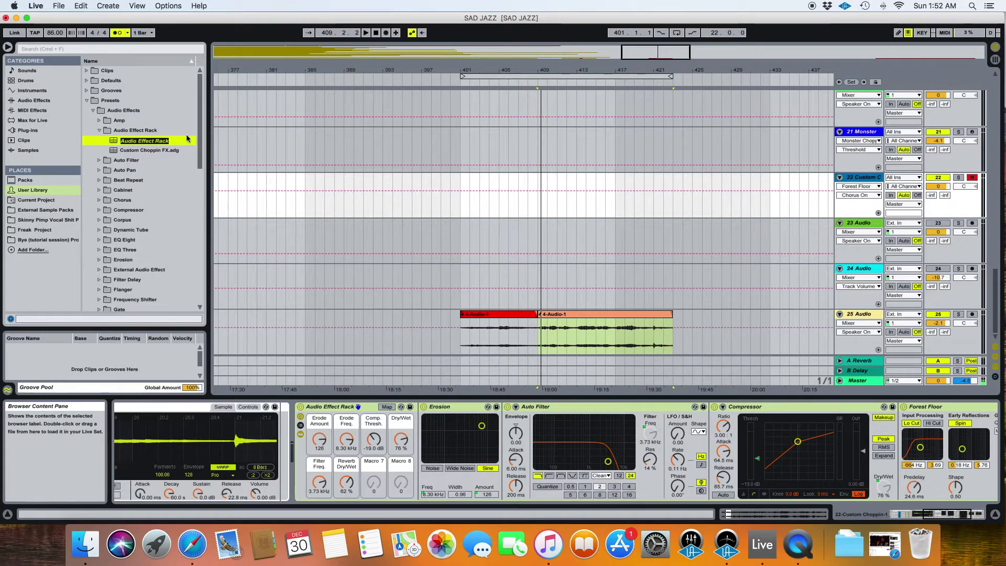
pyautogui.rightClick(158, 140)
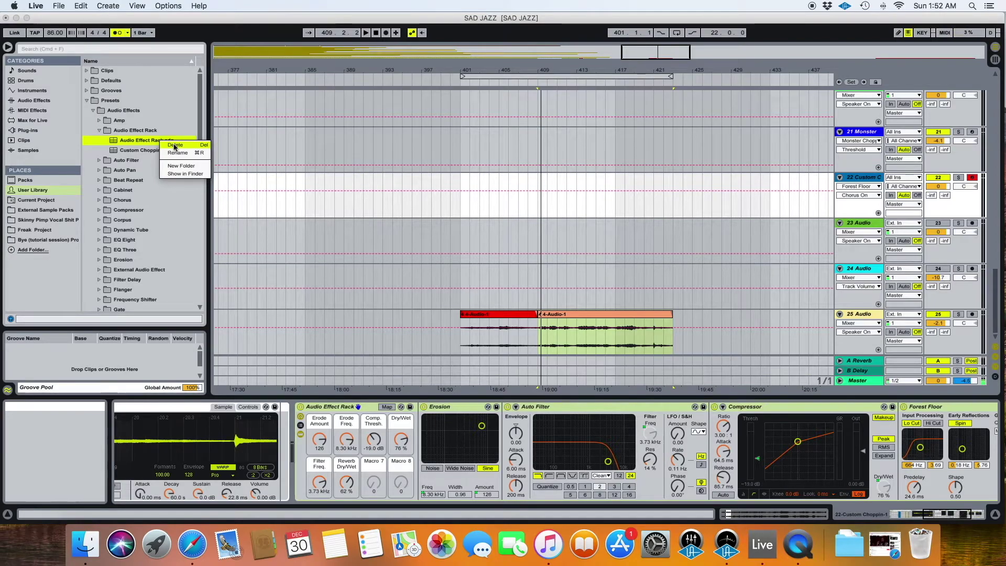
pyautogui.click(175, 145)
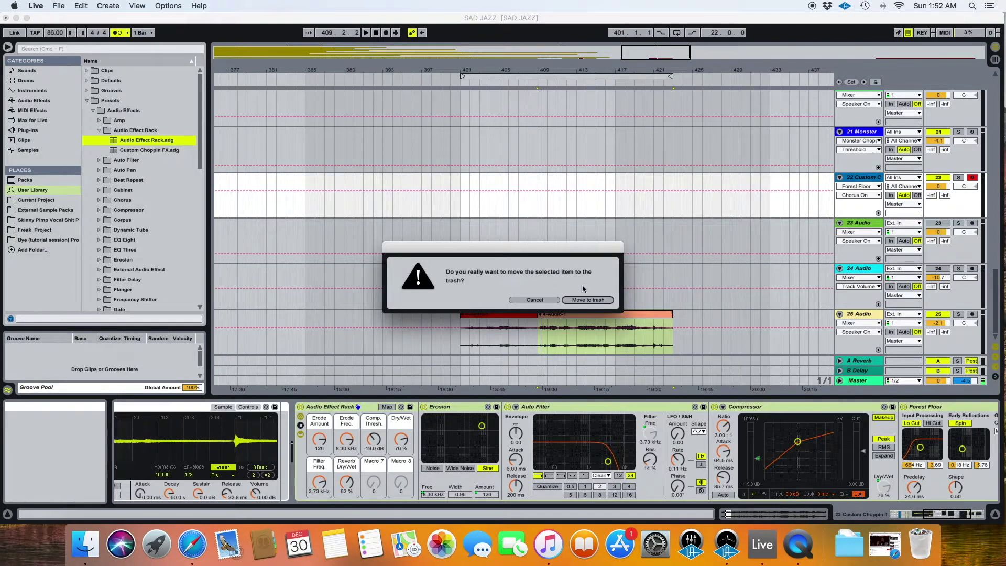
pyautogui.click(588, 300)
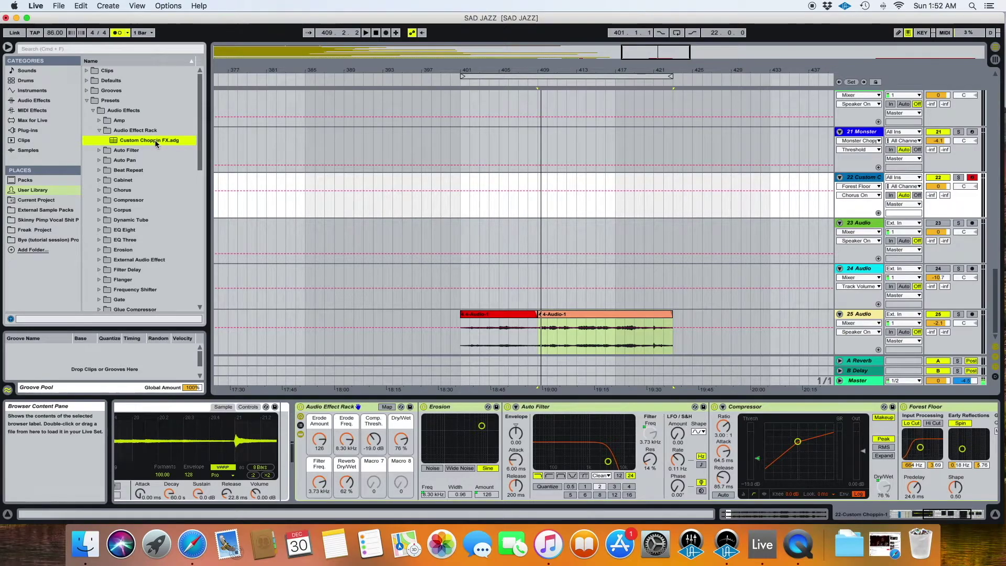
# Return focus to the device chain and scroll across its devices.
pyautogui.click(373, 408)
pyautogui.hscroll(-10, 386, 425)
pyautogui.hscroll(10, 385, 426)
pyautogui.hscroll(-10, 385, 425)
pyautogui.hscroll(10, 385, 425)
pyautogui.hscroll(-10, 385, 425)
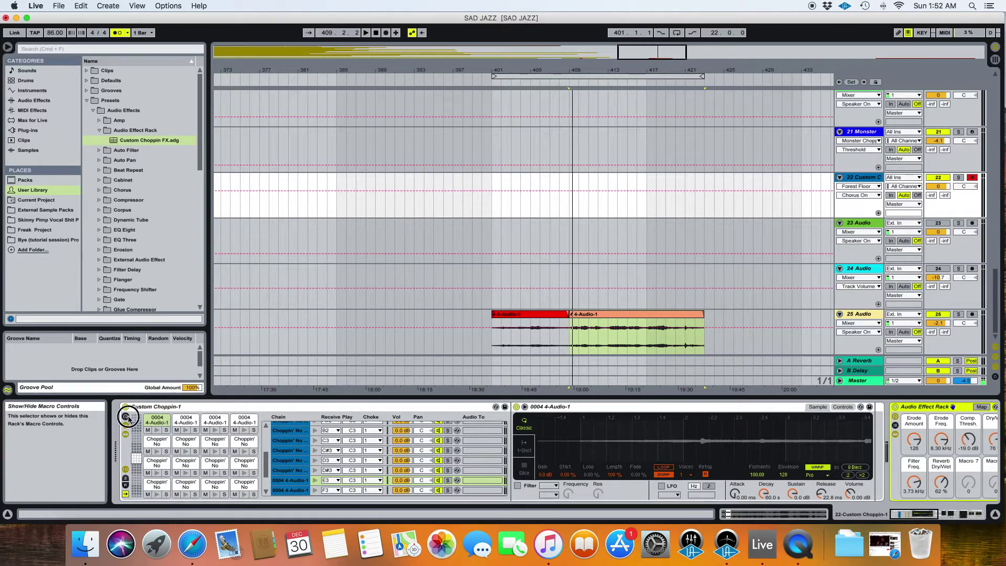
# Show the Custom Choppin-1 drum rack's macros and focus its chain list.
pyautogui.click(126, 417)
pyautogui.click(191, 408)
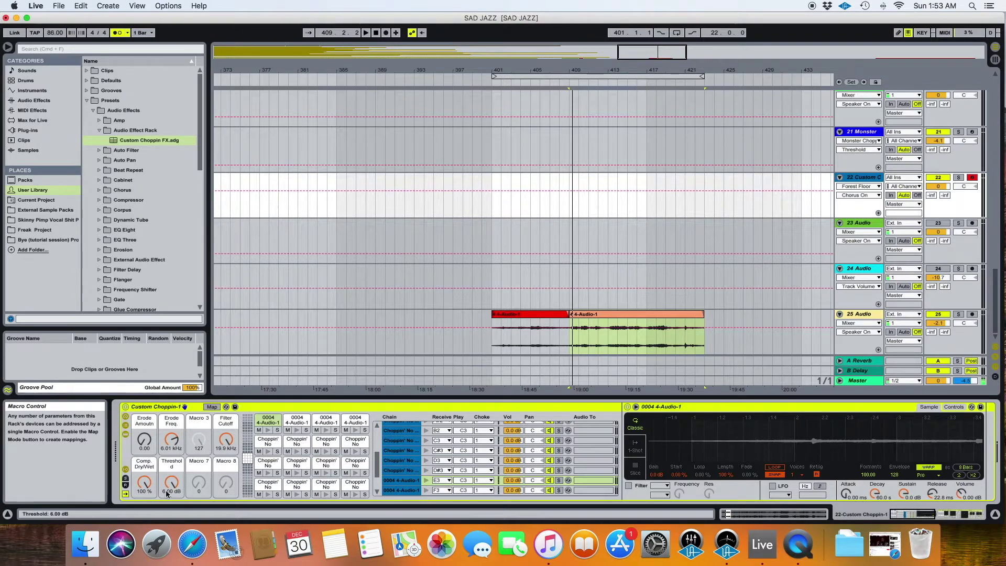
pyautogui.hscroll(15, 221, 473)
pyautogui.hscroll(-13, 366, 435)
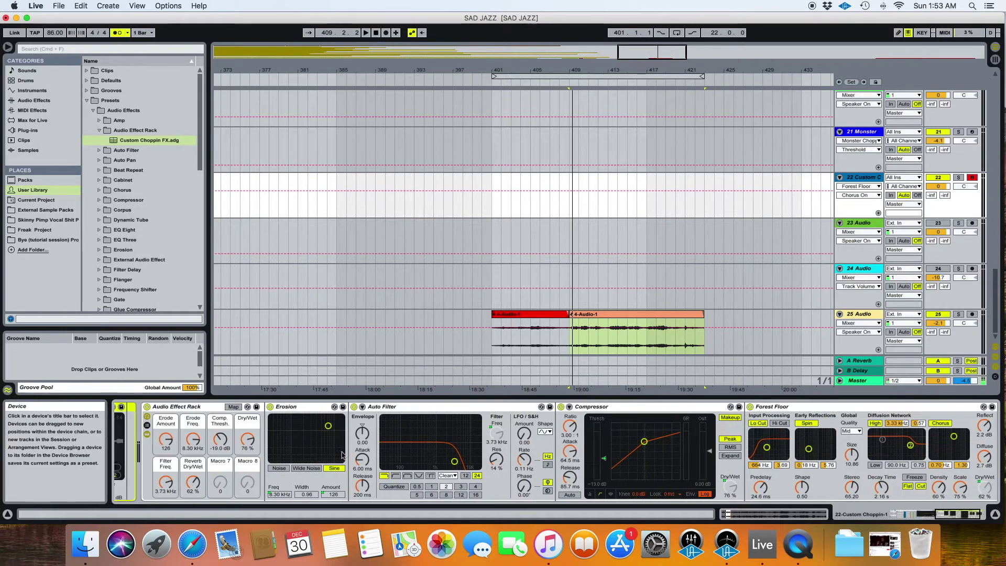
pyautogui.hscroll(-5, 367, 435)
pyautogui.scroll(-3, 492, 493)
pyautogui.click(491, 494)
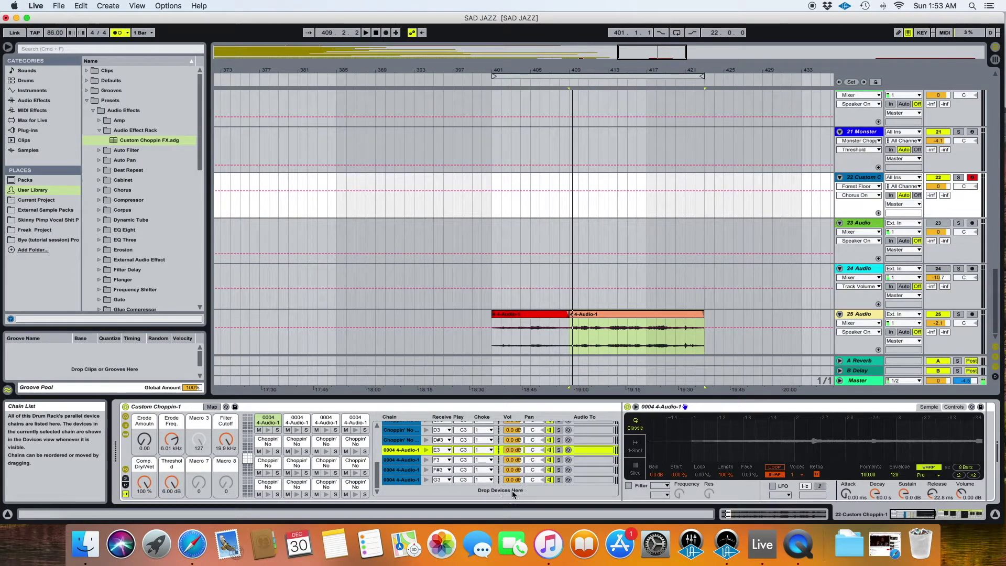
# Copy the Choppin' No chop onto the top-left pad and select the D#3 chain.
pyautogui.click(267, 430)
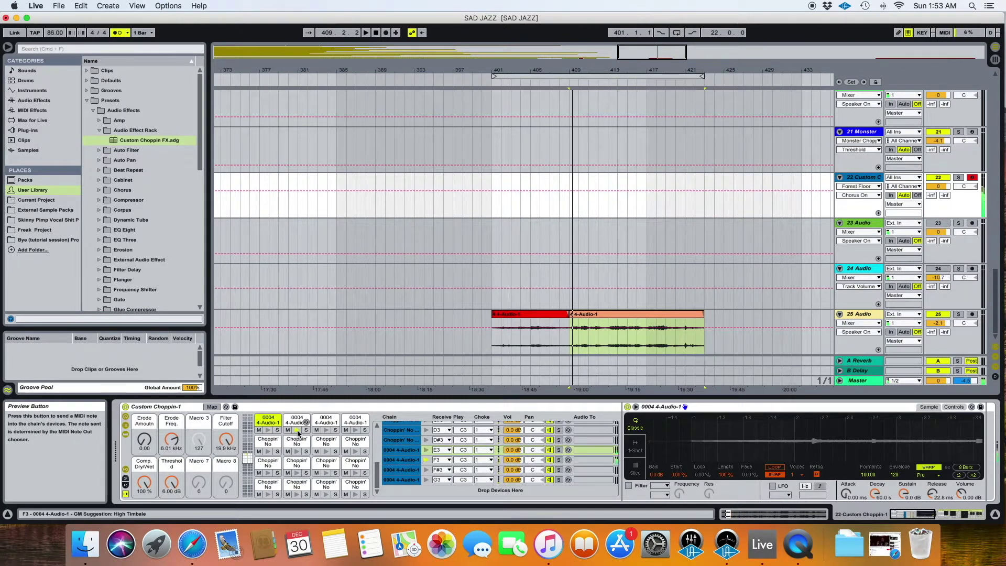
pyautogui.click(269, 443)
pyautogui.moveTo(268, 428); pyautogui.dragTo(348, 419)
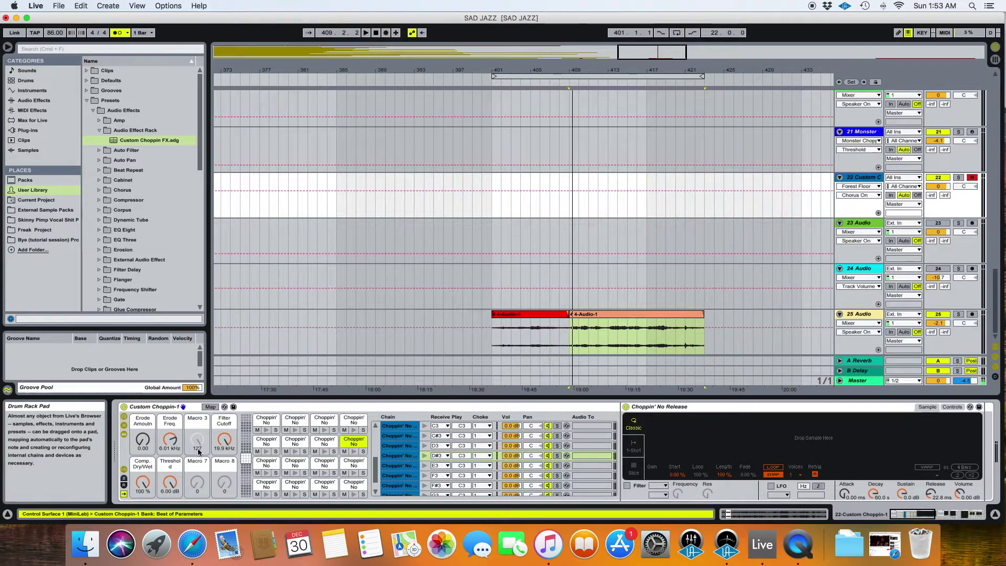
pyautogui.click(399, 455)
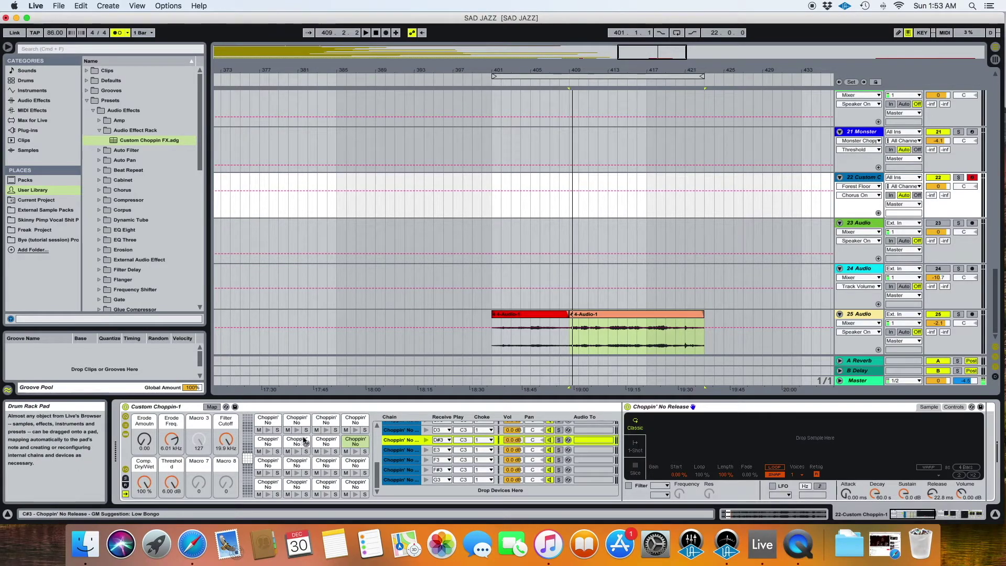
# Reveal the drum rack's return chains section.
pyautogui.hscroll(5, 746, 408)
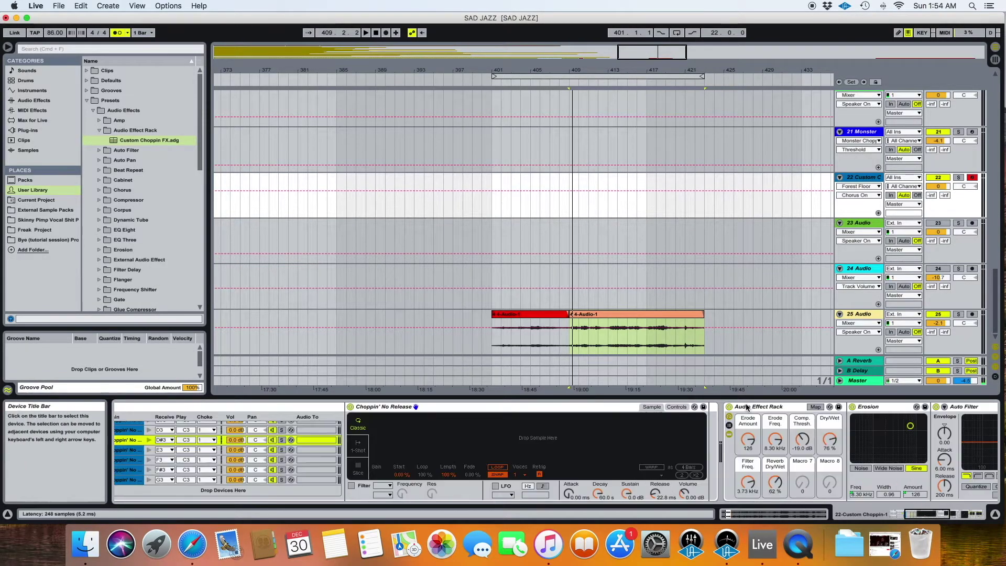
pyautogui.hscroll(3, 746, 407)
pyautogui.hscroll(-8, 742, 407)
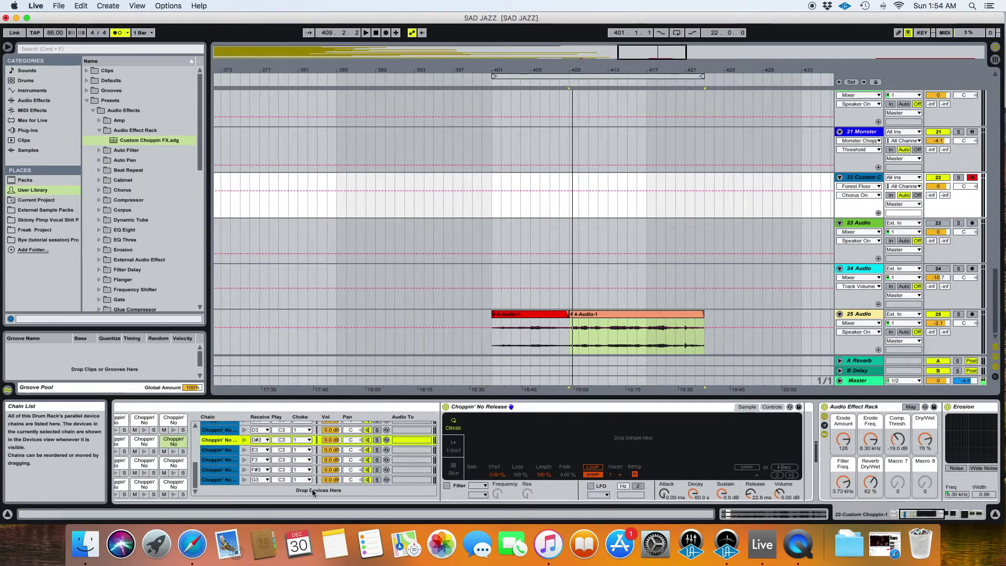
pyautogui.hscroll(-4, 276, 491)
pyautogui.click(126, 486)
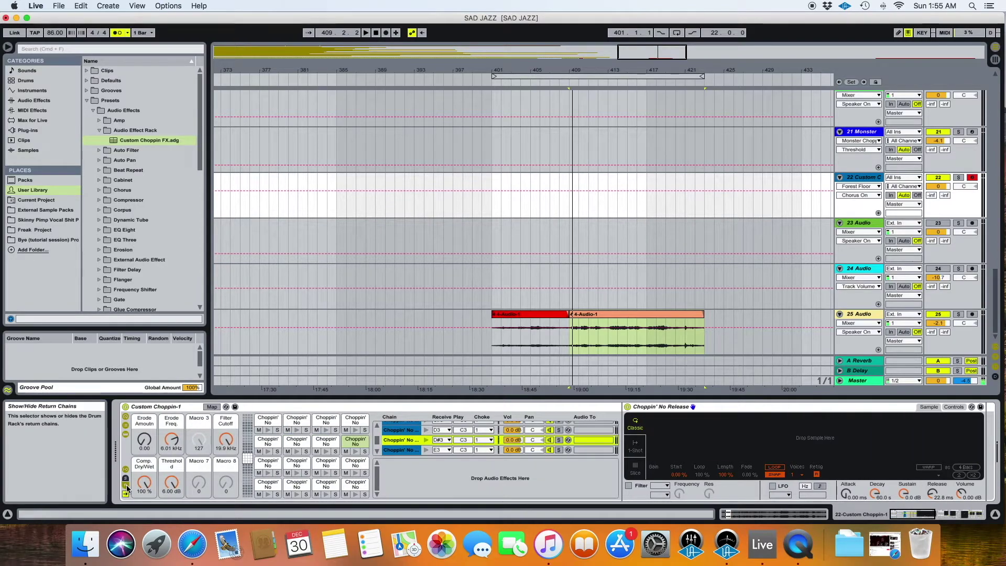
# Put the Custom Choppin FX rack preset into the drum rack's return chains.
pyautogui.click(126, 486)
pyautogui.click(126, 485)
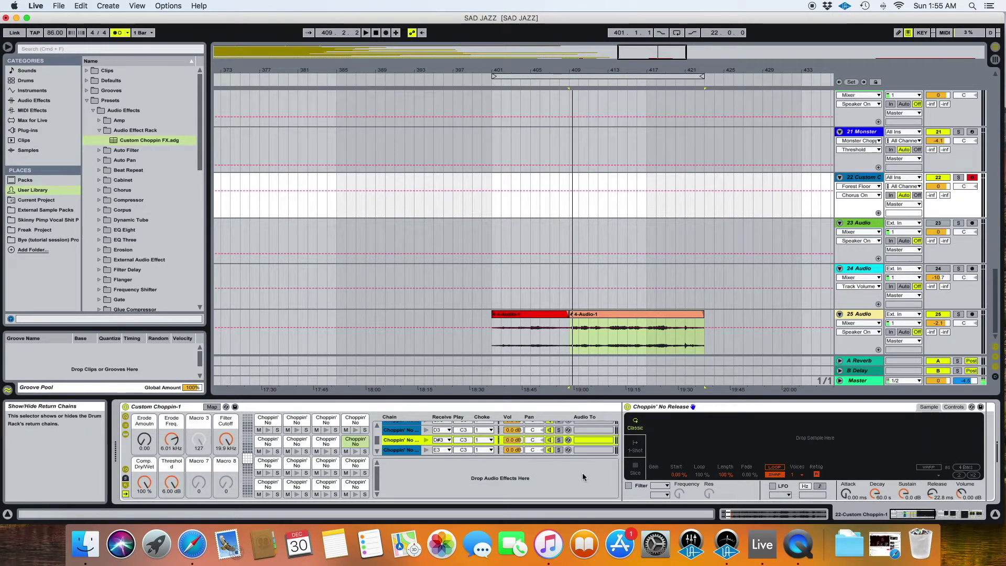
pyautogui.hscroll(5, 579, 473)
pyautogui.moveTo(840, 409); pyautogui.dragTo(382, 479)
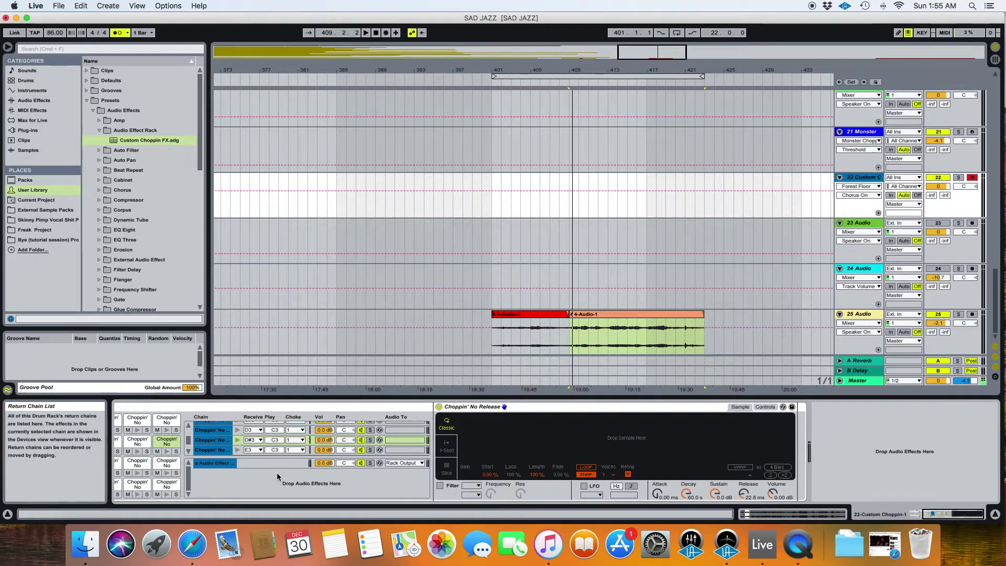
pyautogui.moveTo(133, 141); pyautogui.dragTo(254, 461)
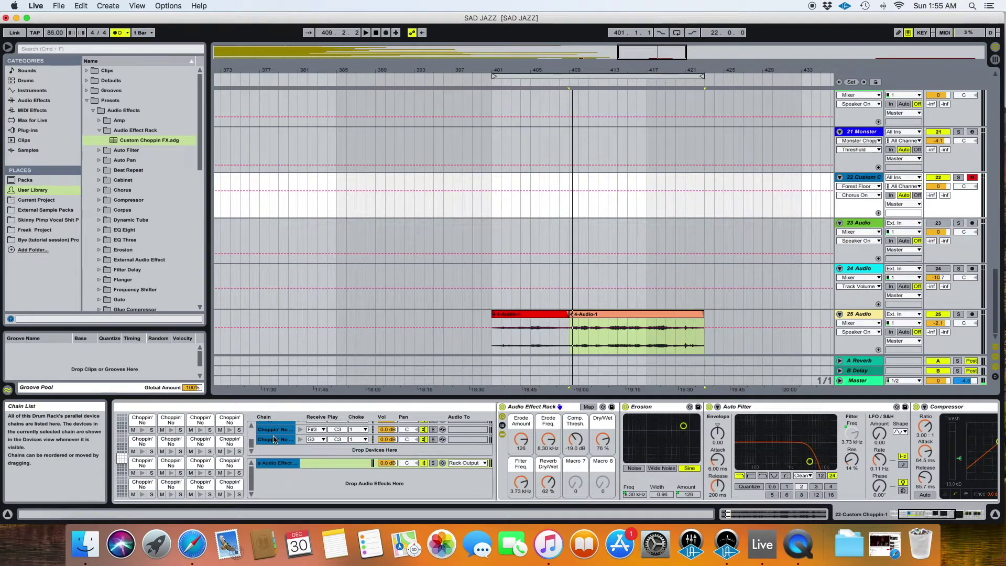
pyautogui.hscroll(5, 376, 492)
pyautogui.hscroll(-4, 376, 492)
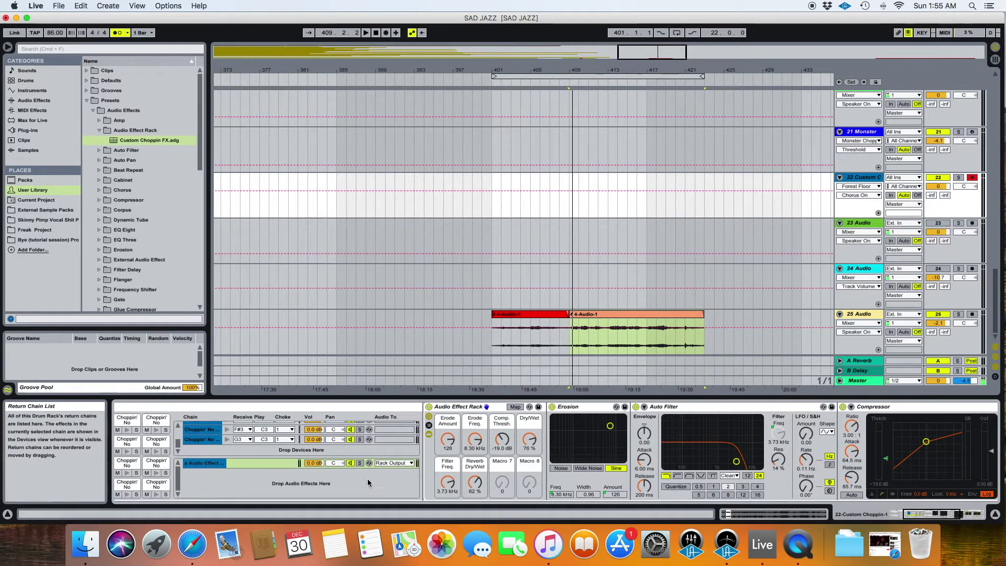
pyautogui.hscroll(10, 481, 456)
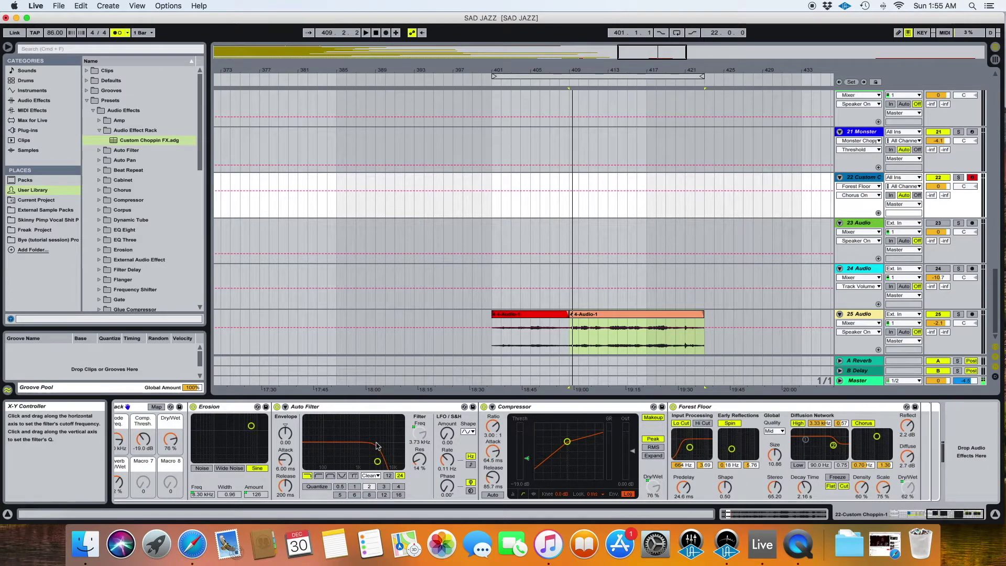
pyautogui.hscroll(-15, 376, 446)
# Select the drum rack and open the first pad's Choppin' No Release sampler.
pyautogui.click(167, 408)
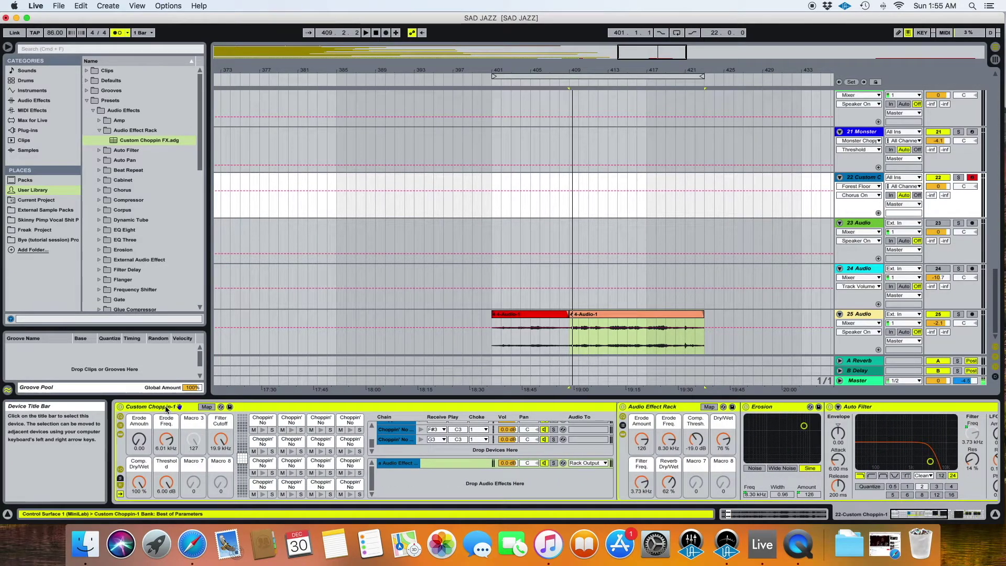
pyautogui.hscroll(15, 162, 424)
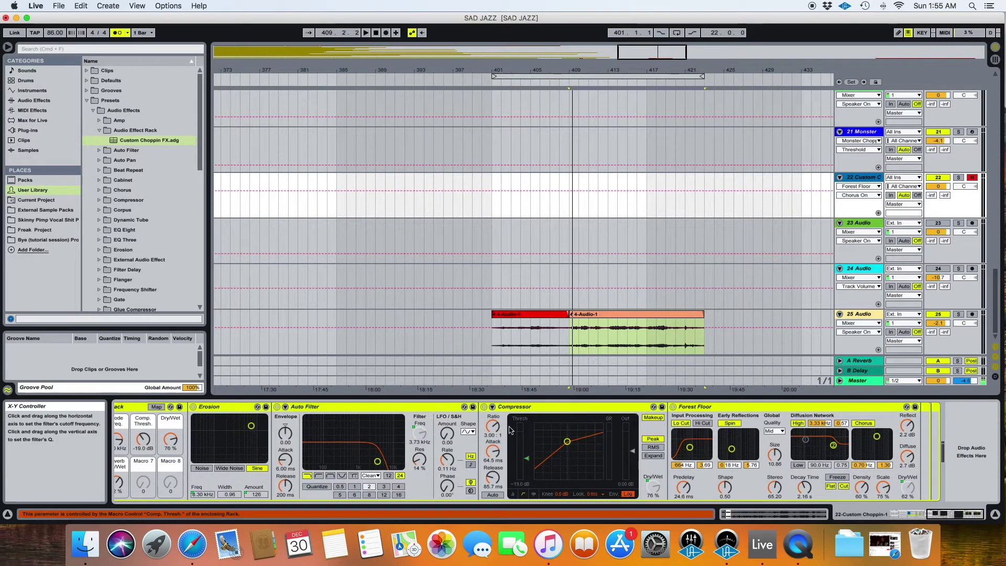
pyautogui.hscroll(-15, 395, 419)
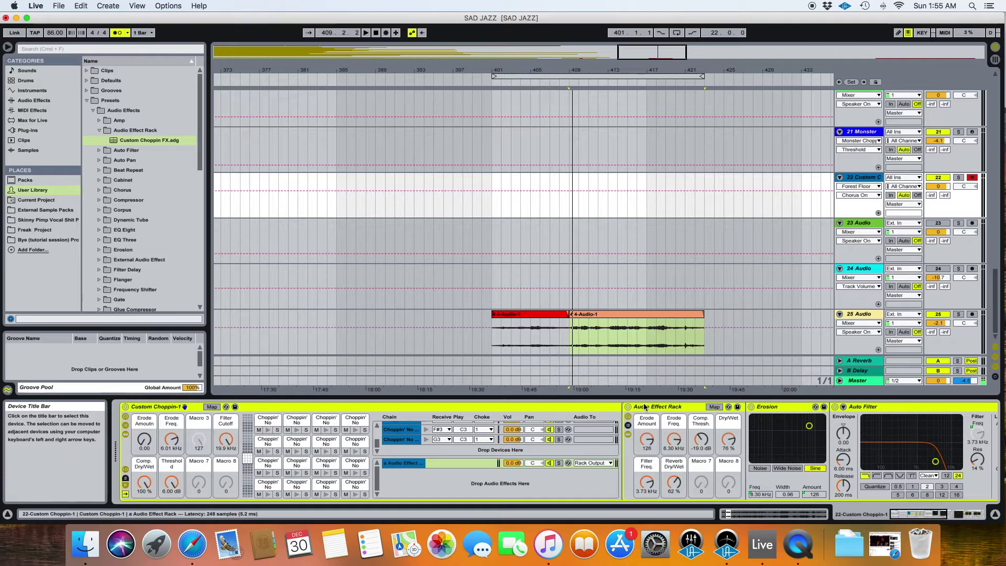
pyautogui.hscroll(6, 668, 437)
pyautogui.hscroll(-4, 644, 437)
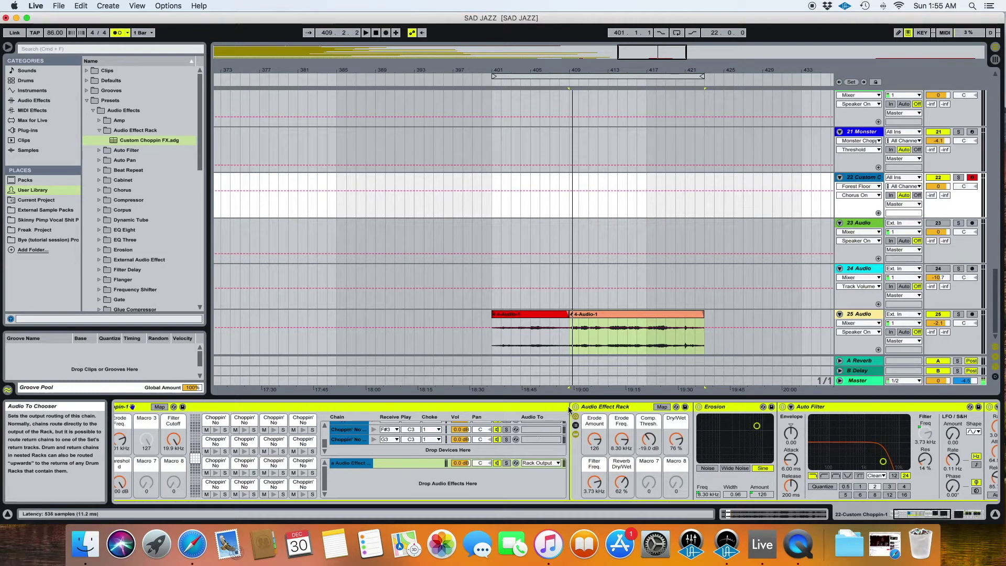
pyautogui.click(219, 421)
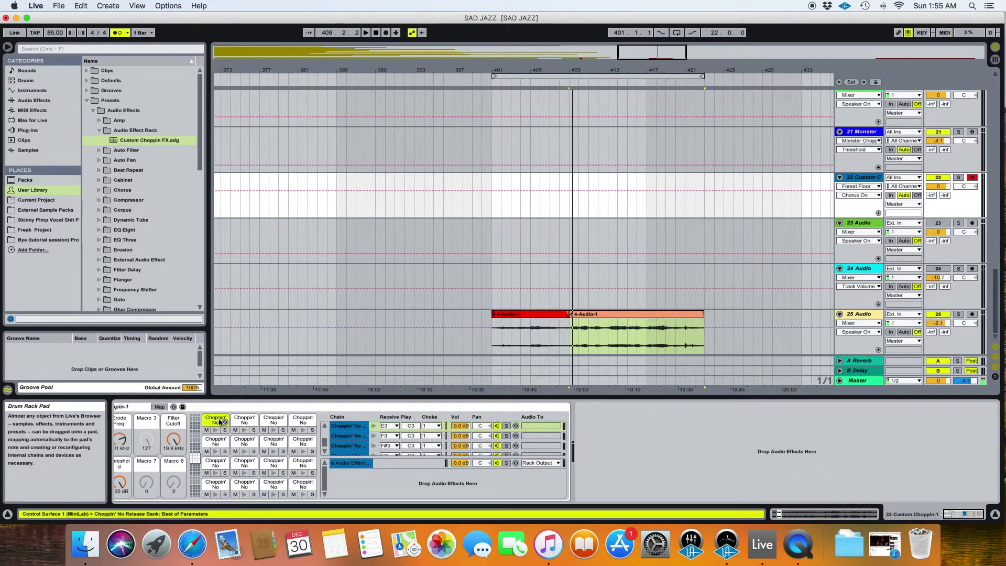
pyautogui.doubleClick(218, 420)
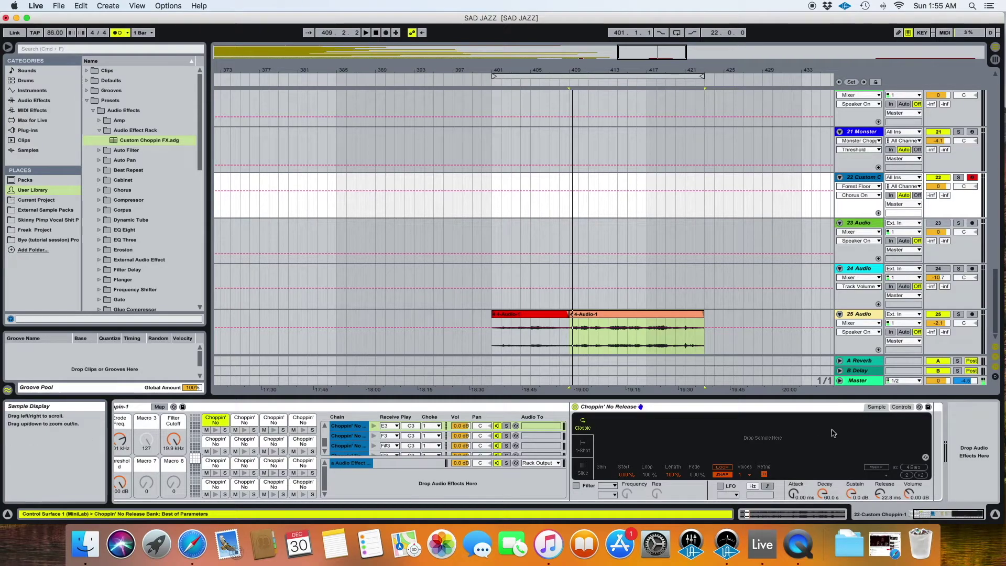
pyautogui.hscroll(1, 729, 466)
pyautogui.hscroll(-2, 459, 477)
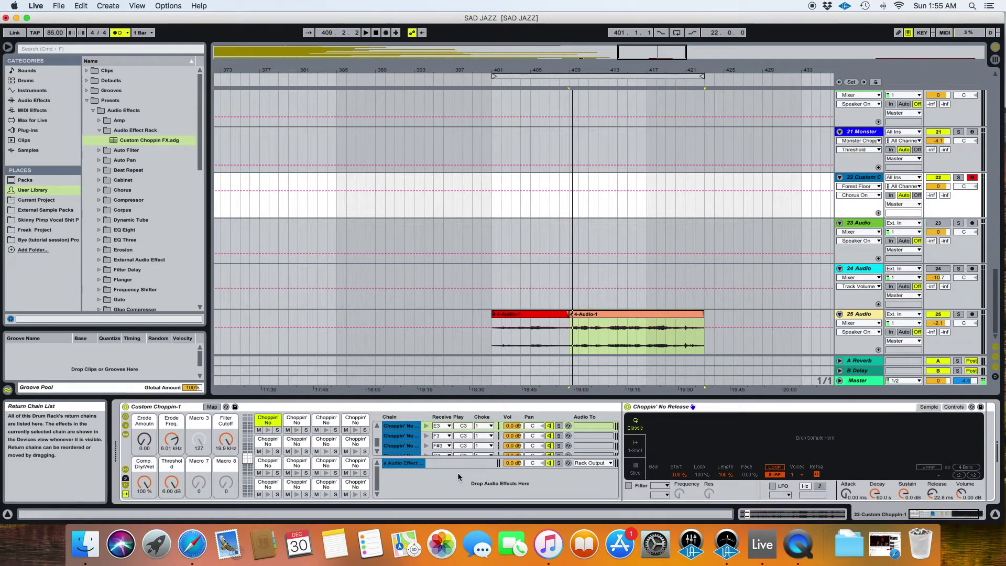
# Show the FX return chain's devices and turn on the drum rack's macro mapping.
pyautogui.click(411, 463)
pyautogui.doubleClick(412, 464)
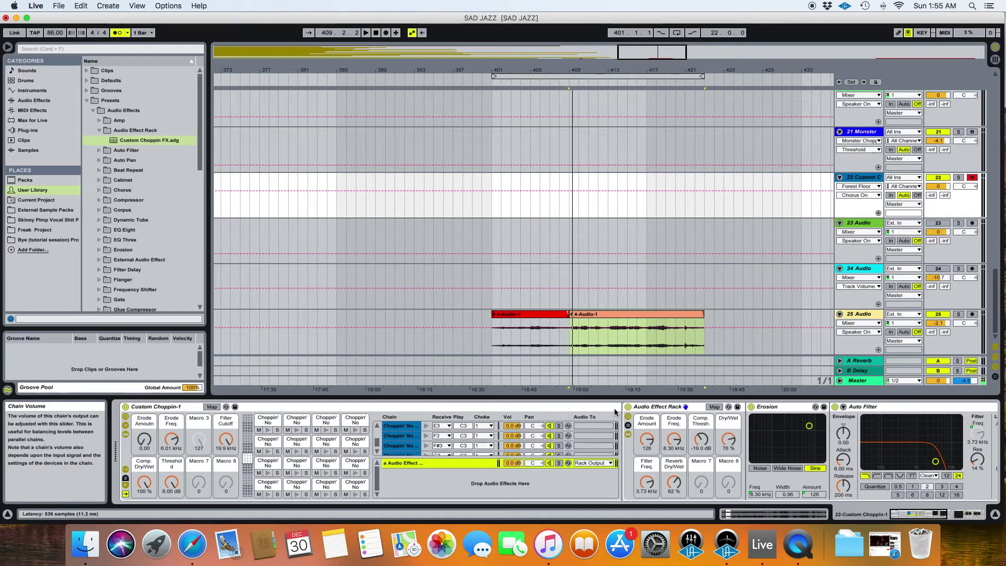
pyautogui.click(212, 407)
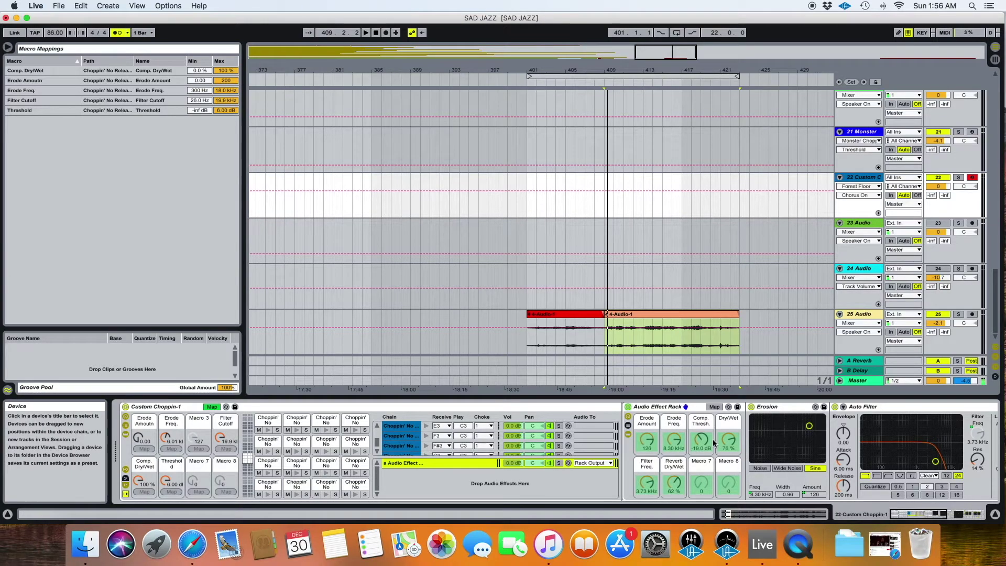
# Map Erode Amount, Erode Freq. and Comp. Thresh. to the Erode Amount, Erode Freq. and Threshold macros.
pyautogui.click(650, 441)
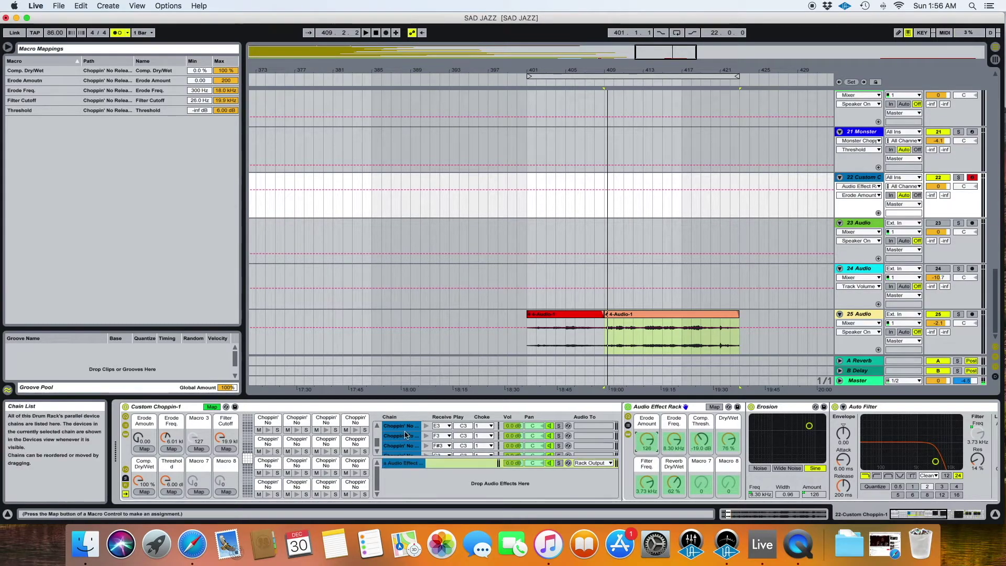
pyautogui.click(143, 450)
pyautogui.click(674, 443)
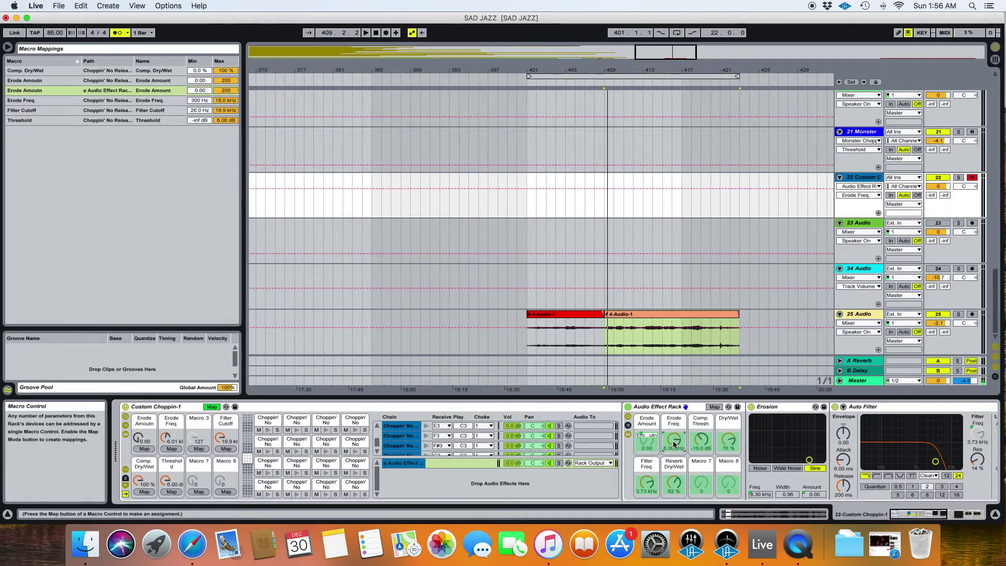
pyautogui.click(172, 449)
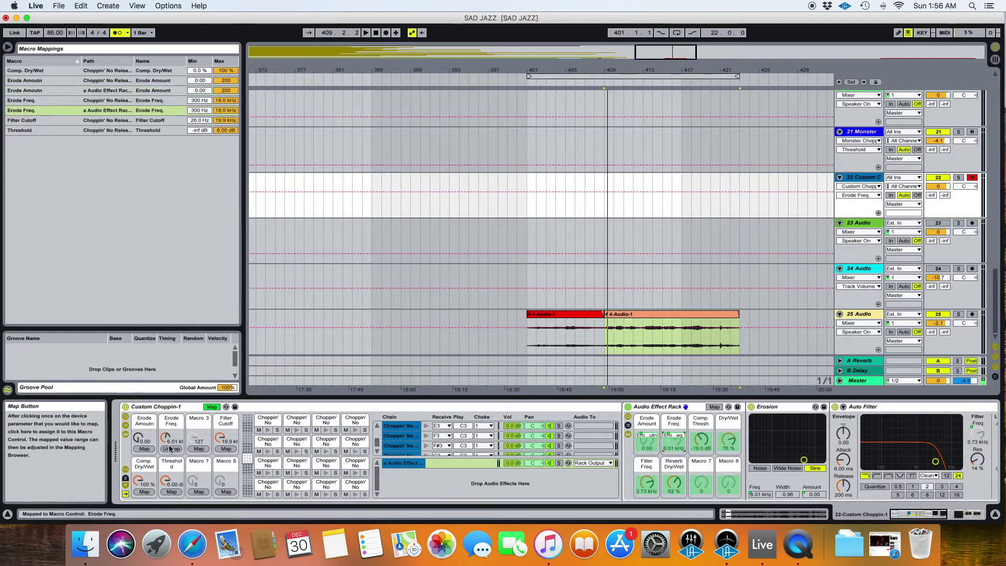
pyautogui.click(701, 439)
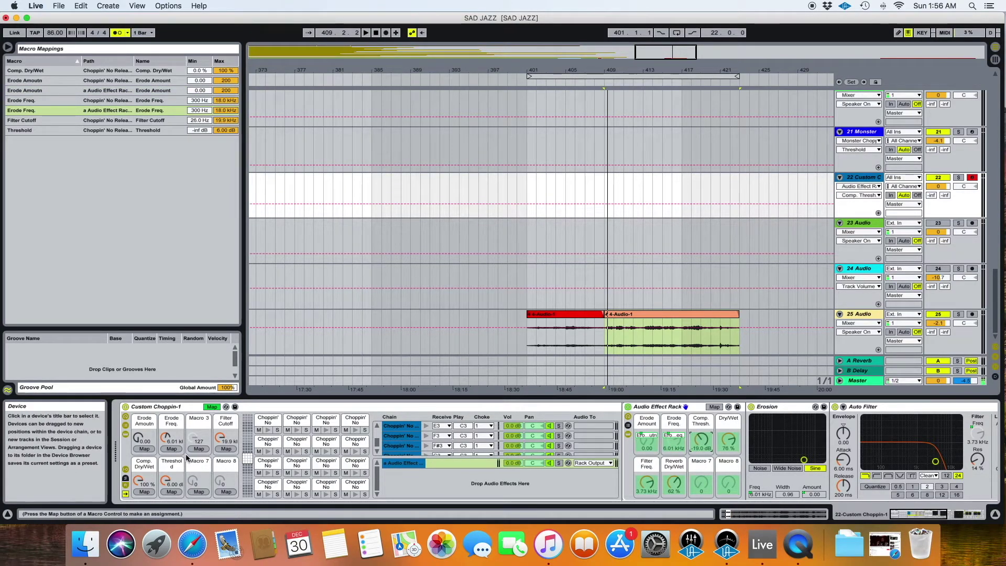
pyautogui.click(172, 492)
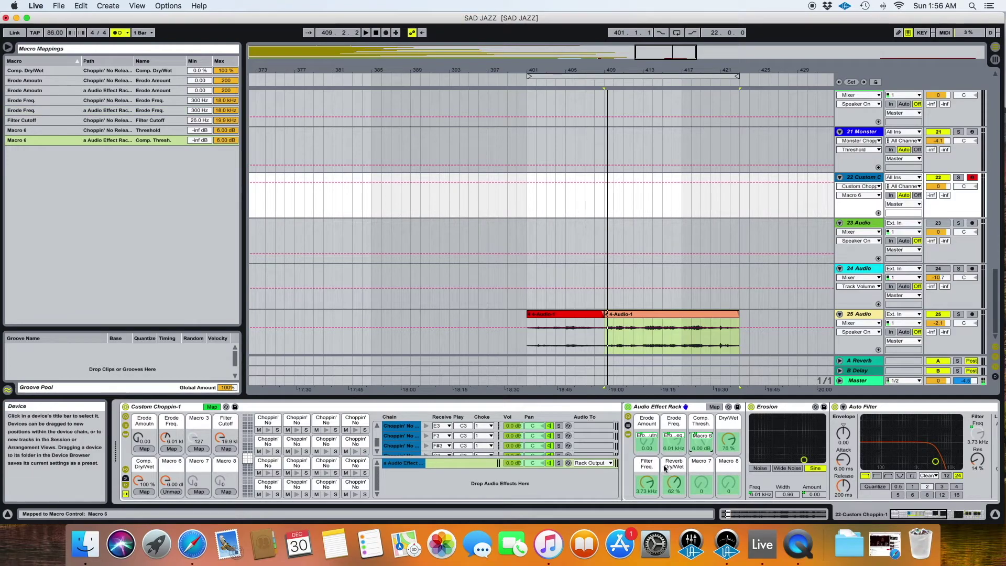
# Map Dry/Wet to Comp. Dry/Wet, Filter Freq. to Filter Cutoff, and Reverb Dry/Wet to Macro 7.
pyautogui.click(724, 444)
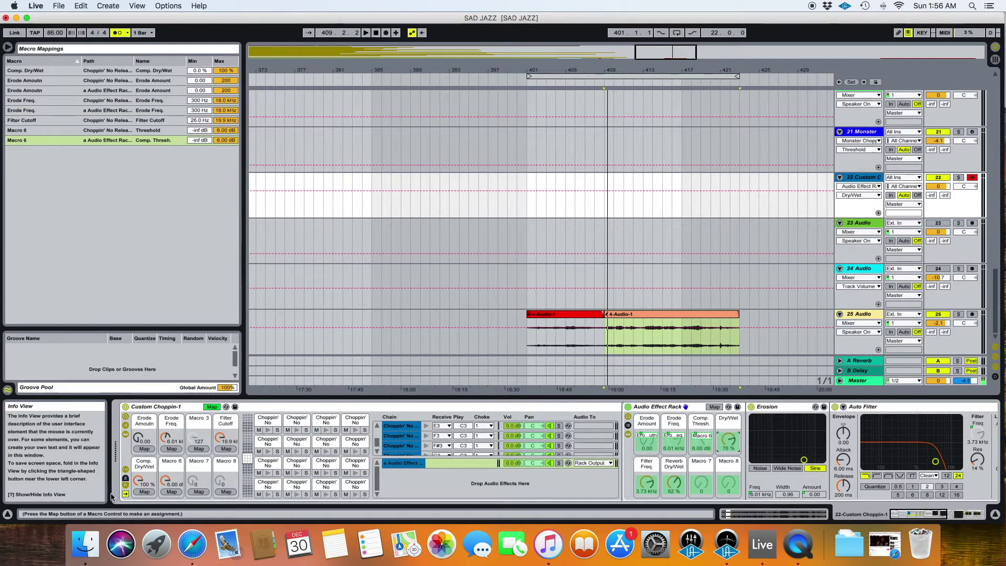
pyautogui.click(144, 492)
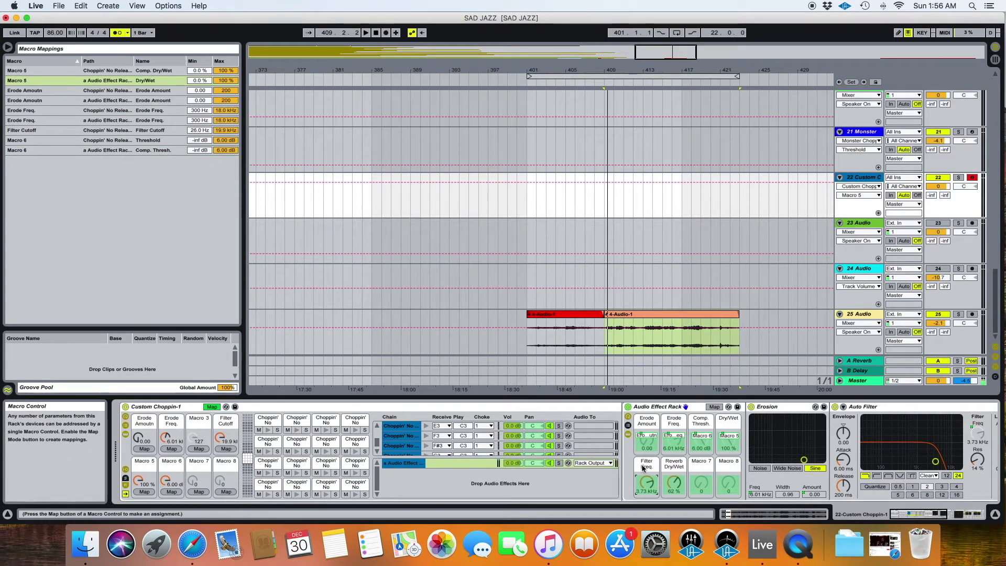
pyautogui.click(648, 481)
pyautogui.click(226, 448)
pyautogui.click(673, 483)
pyautogui.click(199, 491)
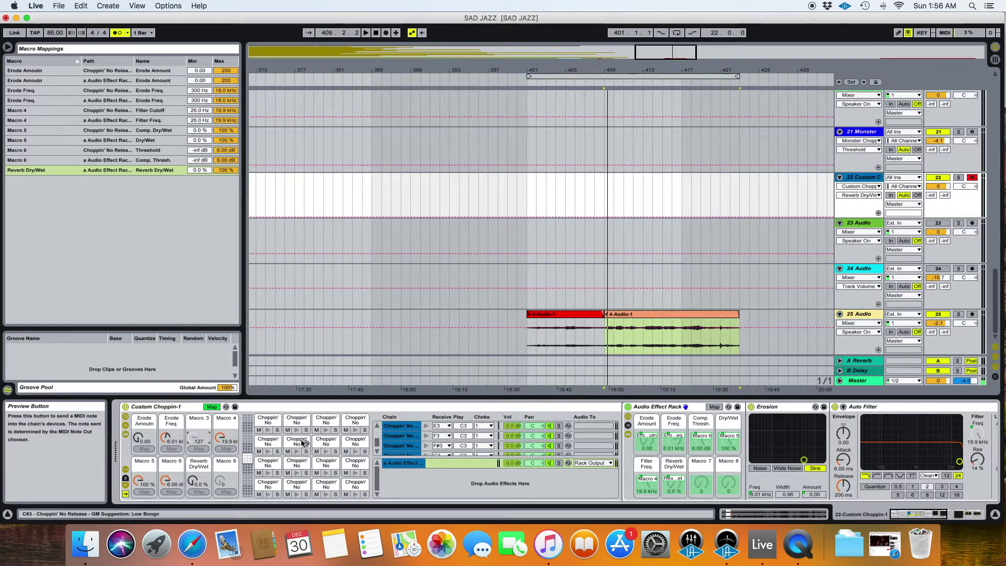
# Exit Map mode and test Macro 5 from 0% up to 100%.
pyautogui.click(211, 406)
pyautogui.moveTo(144, 482); pyautogui.dragTo(144, 539)
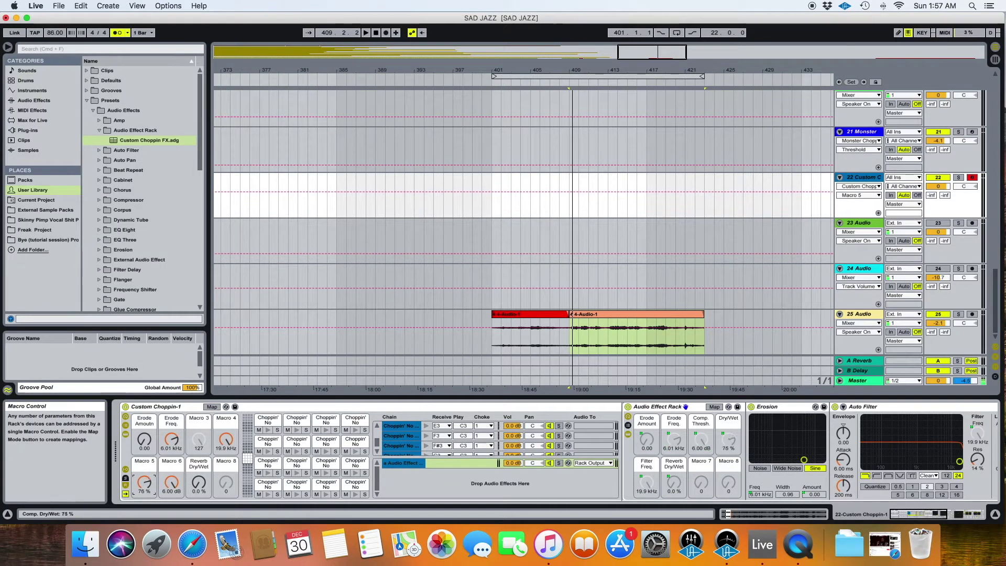
pyautogui.moveTo(141, 494)
pyautogui.mouseDown()
pyautogui.moveTo(141, 469)
pyautogui.moveTo(142, 531)
pyautogui.moveTo(141, 500)
pyautogui.mouseUp()
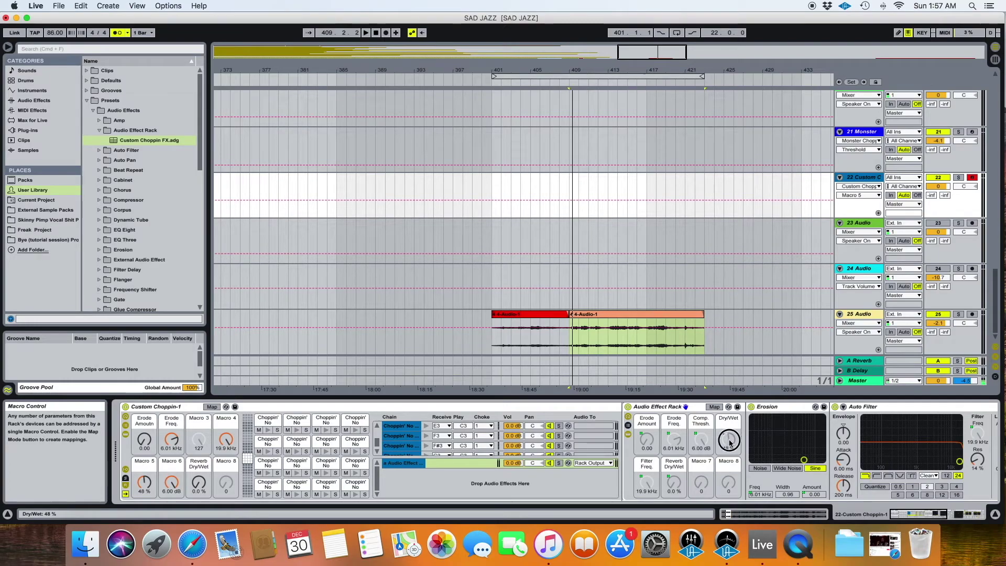
pyautogui.moveTo(147, 485); pyautogui.dragTo(147, 461)
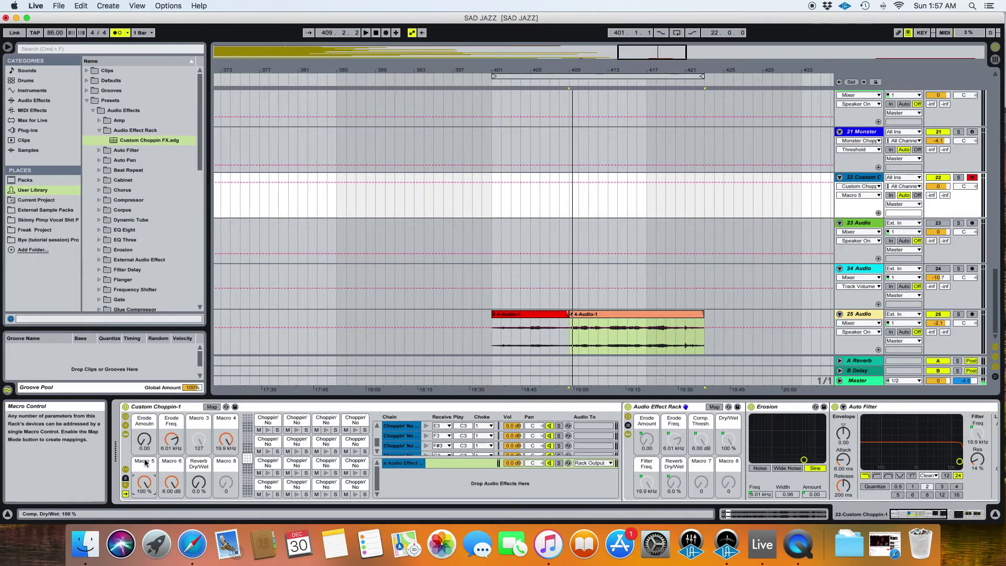
# Rename Macro 5 to 'Dry/wet' and Macro 4 to 'Filter Freq.'.
pyautogui.click(145, 462)
pyautogui.write('Dry/wet')
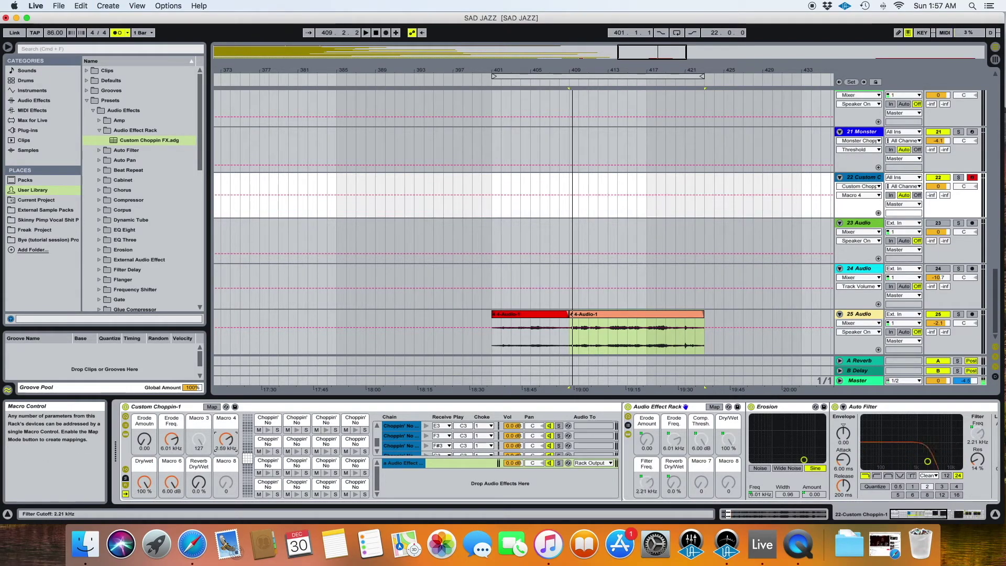
pyautogui.click(220, 420)
pyautogui.press('super+r')
pyautogui.write('Filter Freq.')
# Turn Threshold to -inf dB, Filter Freq. to 26.0 Hz, Erode Freq. down, Dry/wet to 0%.
pyautogui.click(168, 464)
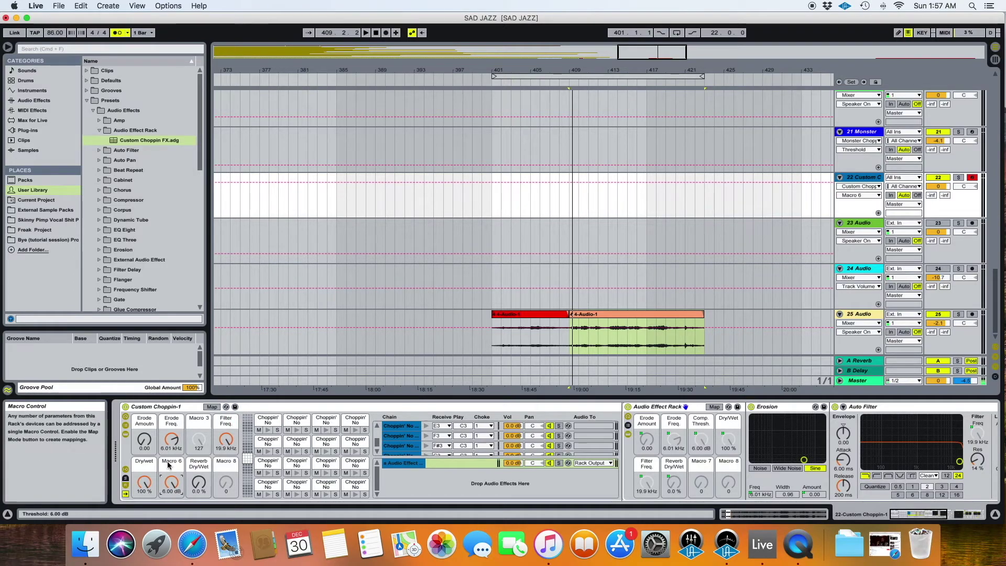
pyautogui.moveTo(171, 483); pyautogui.dragTo(171, 542)
pyautogui.moveTo(226, 439); pyautogui.dragTo(226, 500)
pyautogui.moveTo(172, 439); pyautogui.dragTo(171, 461)
pyautogui.click(144, 440)
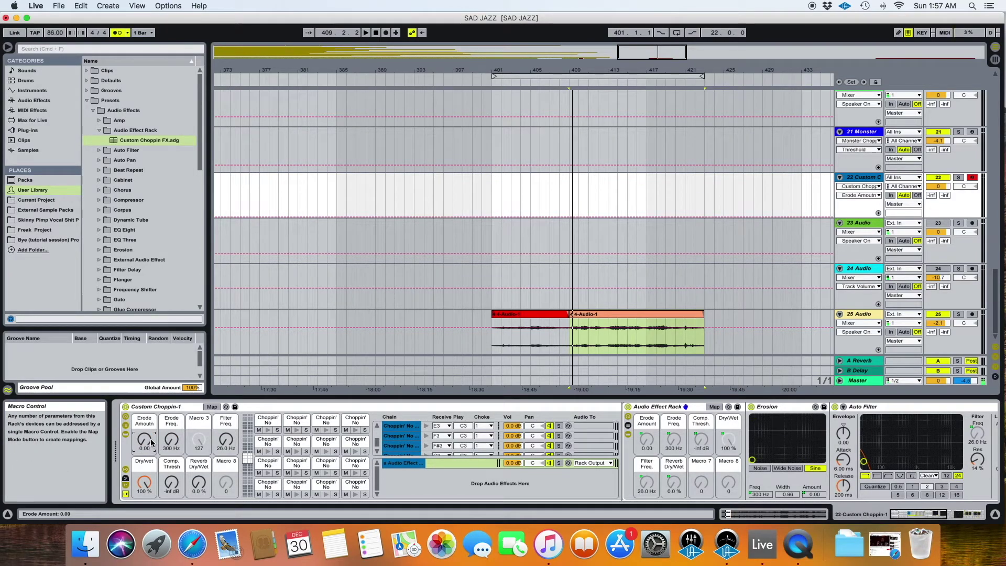
pyautogui.moveTo(147, 488); pyautogui.dragTo(147, 519)
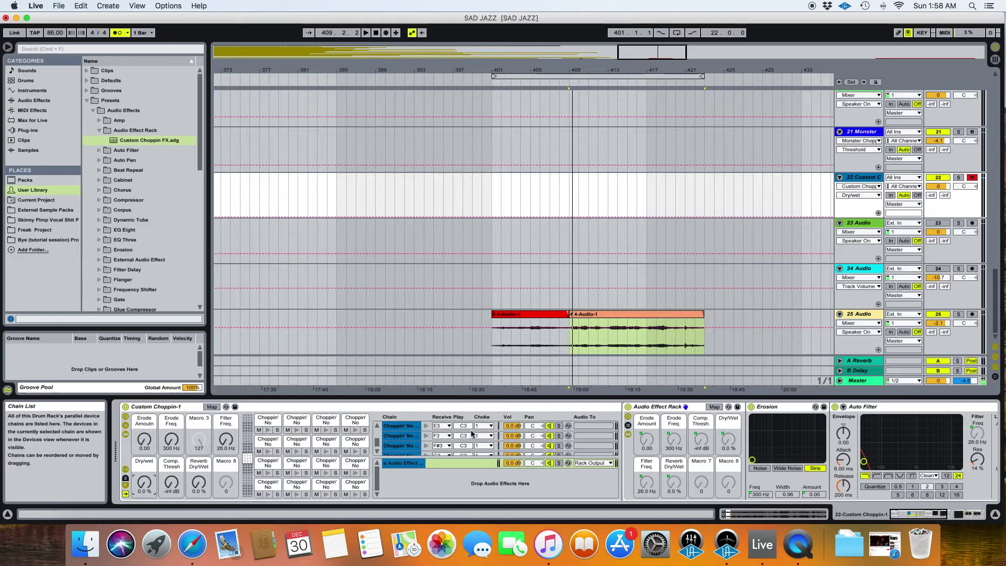
# Enlarge the chain list and select all 16 drum pad chains.
pyautogui.scroll(-2, 476, 445)
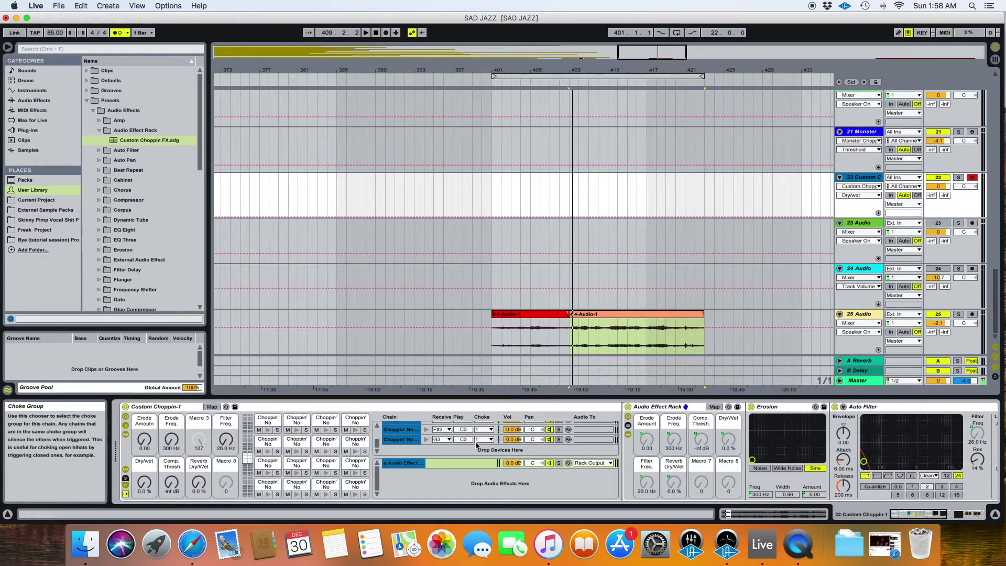
pyautogui.click(431, 467)
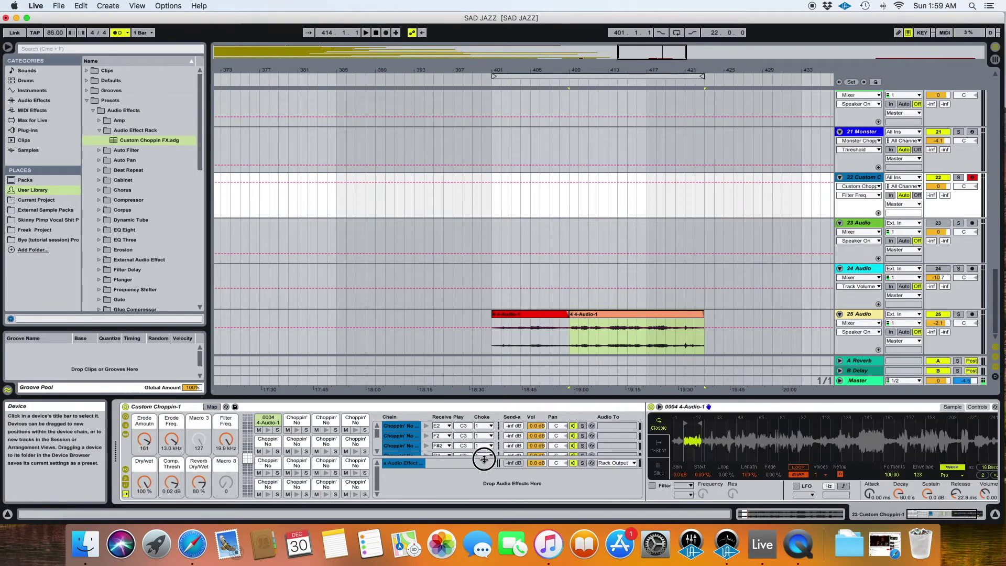
pyautogui.moveTo(482, 457); pyautogui.dragTo(483, 474)
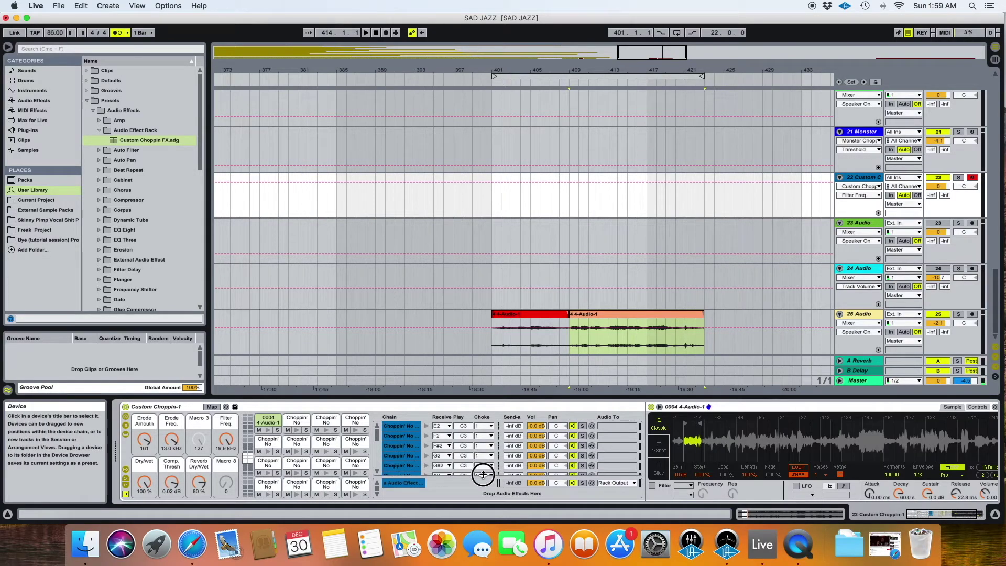
pyautogui.click(399, 425)
pyautogui.press('super+a')
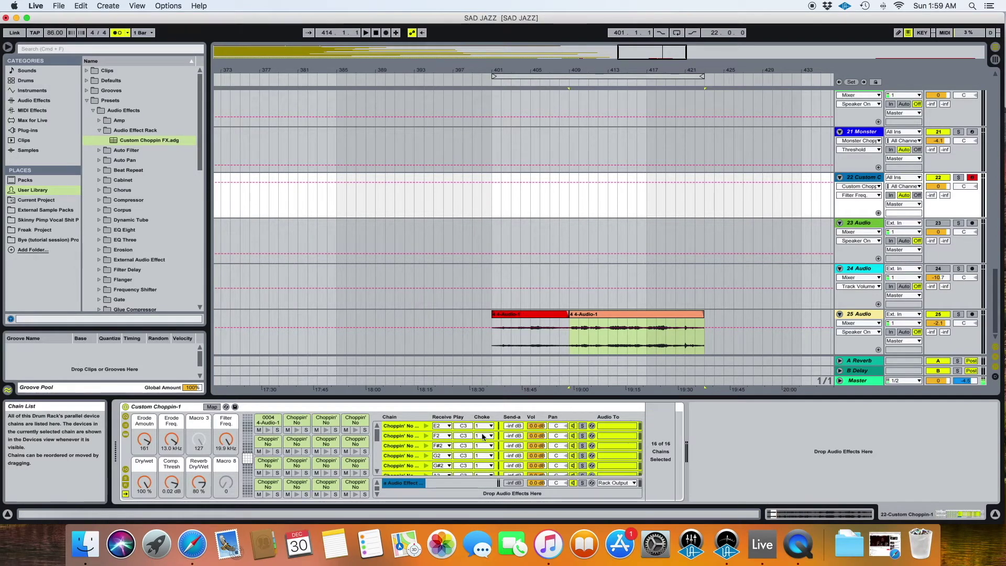
# Raise the pad chains' Send-a levels to the FX return from -inf to 0 dB.
pyautogui.click(516, 426)
pyautogui.moveTo(514, 426); pyautogui.dragTo(513, 375)
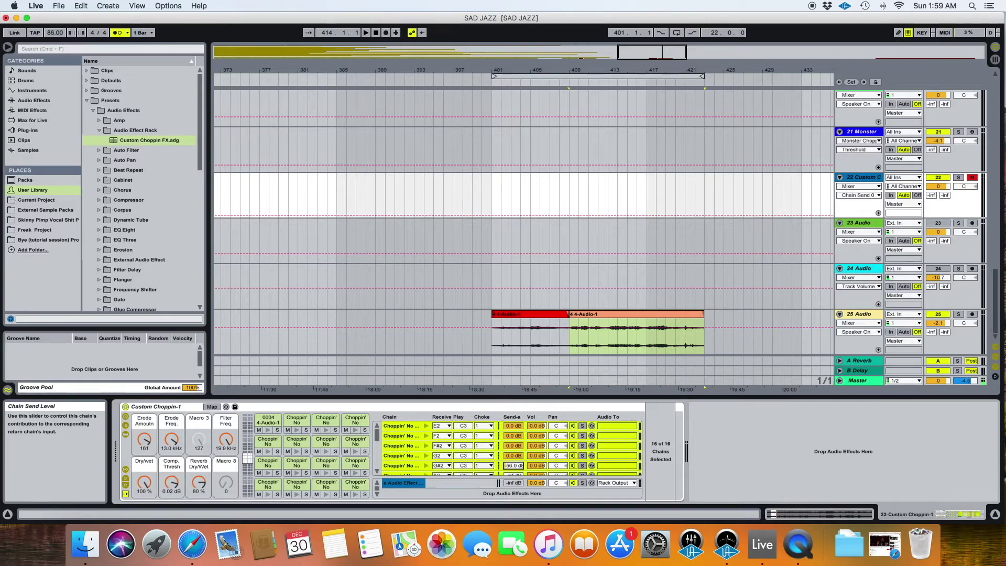
pyautogui.scroll(-5, 513, 468)
pyautogui.scroll(2, 513, 456)
pyautogui.moveTo(517, 450); pyautogui.dragTo(514, 416)
pyautogui.scroll(-3, 515, 465)
pyautogui.moveTo(516, 449); pyautogui.dragTo(516, 422)
pyautogui.moveTo(513, 471); pyautogui.dragTo(514, 414)
pyautogui.scroll(-3, 514, 461)
pyautogui.scroll(-3, 514, 461)
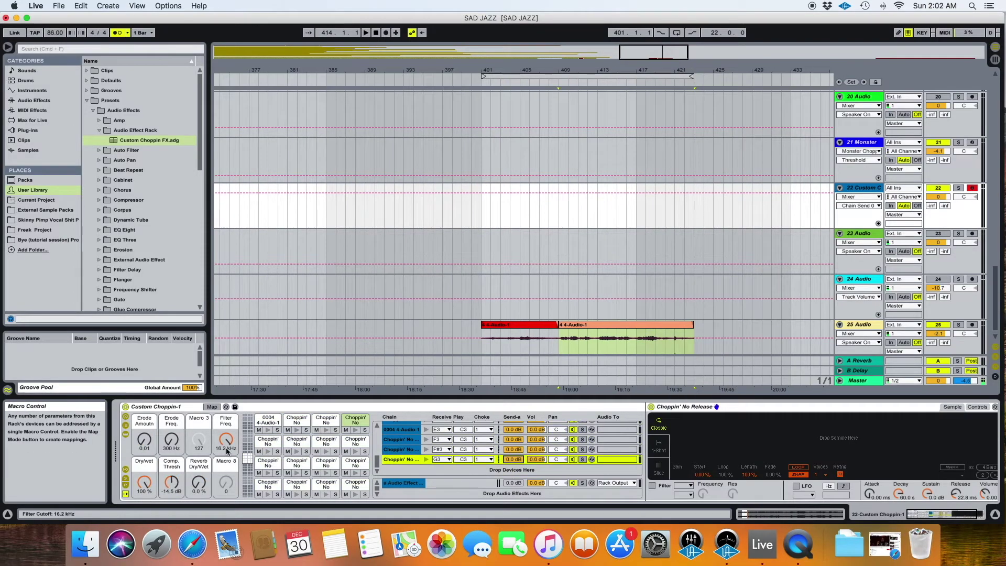
# Raise Erode Amount to 117, Erode Freq. to 8.58 kHz, Comp. Thresh. to -11.0 dB, and bring up Reverb Dry/Wet.
pyautogui.moveTo(147, 446); pyautogui.dragTo(147, 398)
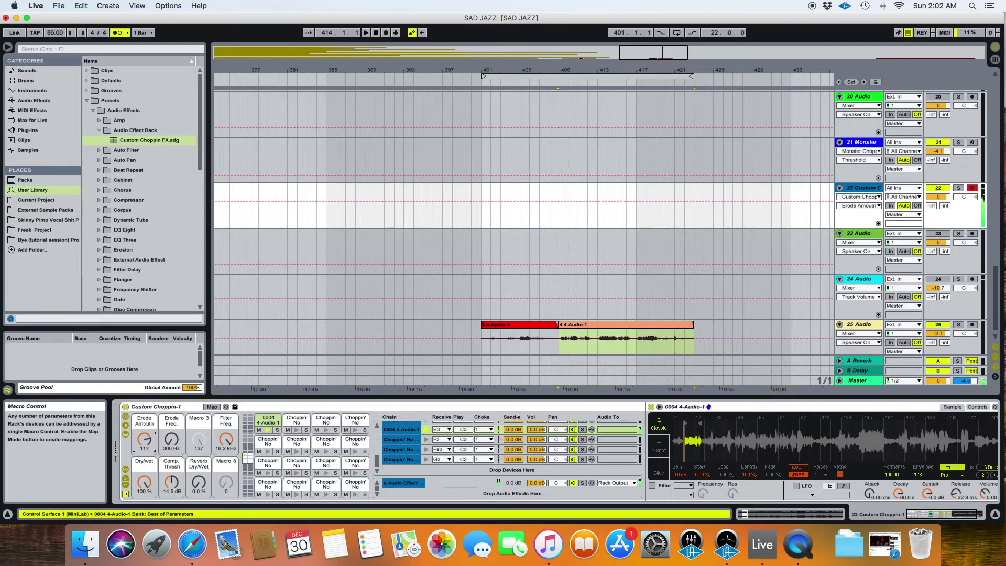
pyautogui.moveTo(171, 442); pyautogui.dragTo(171, 414)
pyautogui.moveTo(174, 485); pyautogui.dragTo(145, 484)
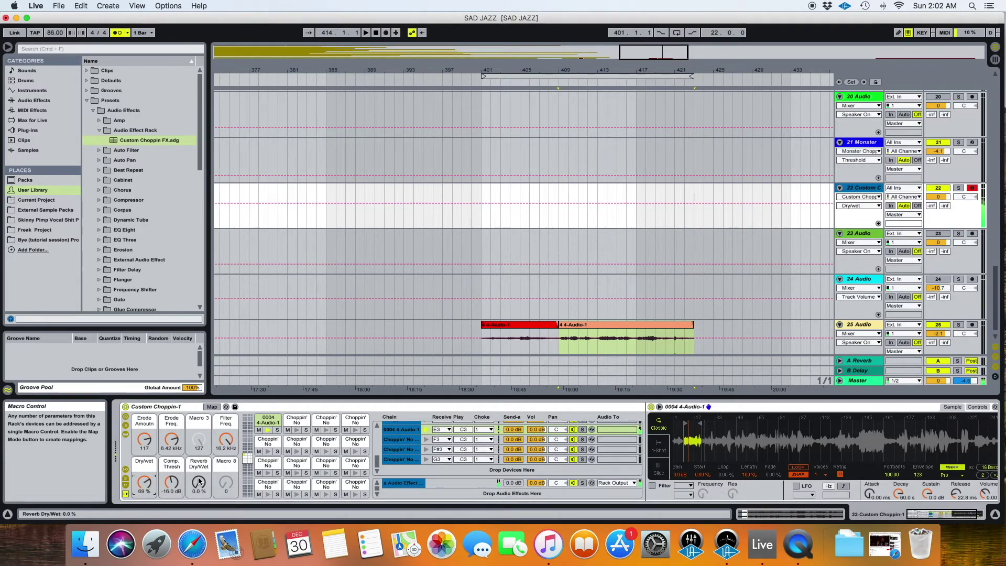
pyautogui.moveTo(199, 481); pyautogui.dragTo(227, 460)
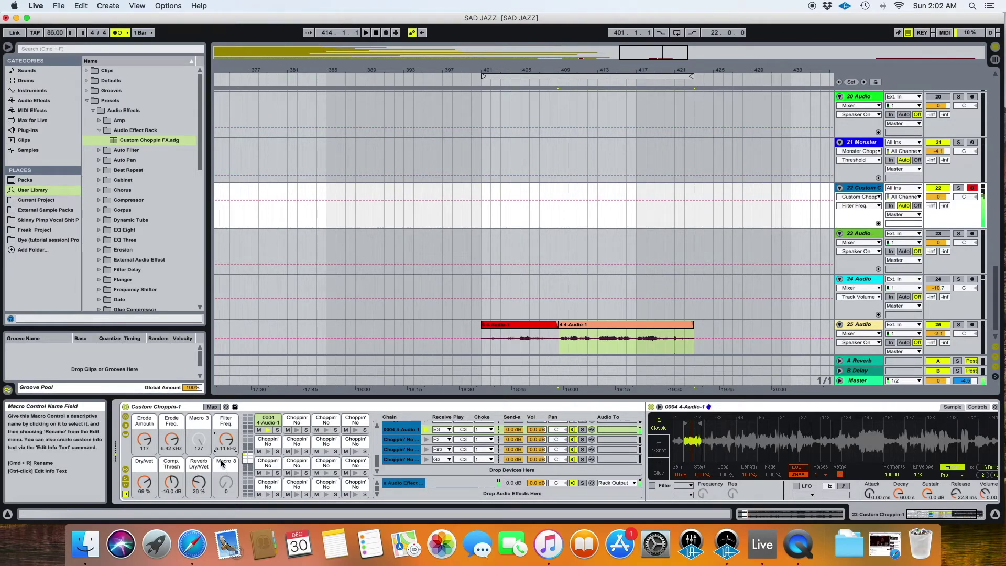
pyautogui.moveTo(171, 439); pyautogui.dragTo(226, 444)
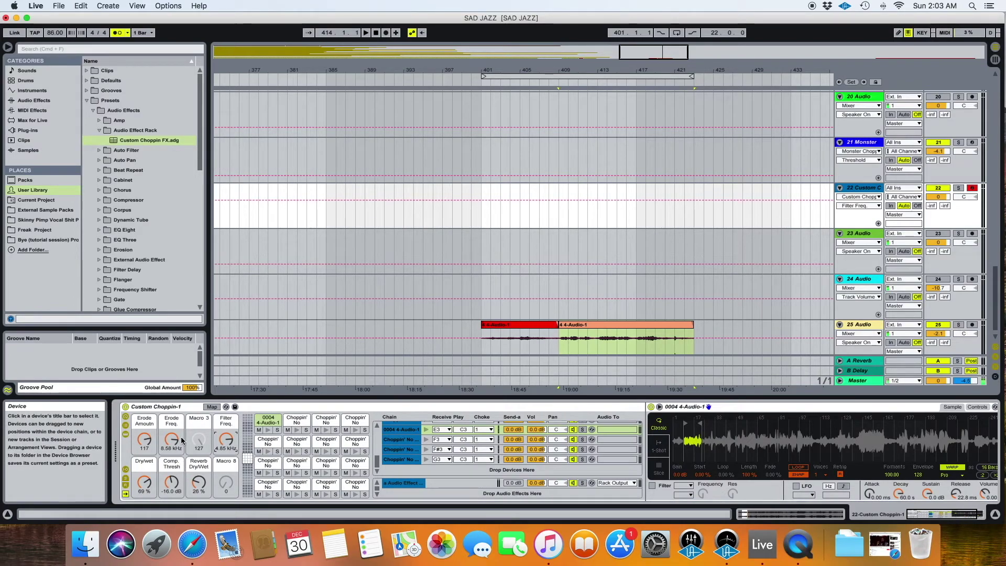
# Solo the return chain and sweep Reverb, Filter Freq., Erode Amount, Dry/wet and Comp. Thresh. macros.
pyautogui.click(583, 485)
pyautogui.moveTo(199, 481); pyautogui.dragTo(198, 498)
pyautogui.moveTo(229, 446)
pyautogui.mouseDown()
pyautogui.moveTo(229, 419)
pyautogui.moveTo(230, 440)
pyautogui.mouseUp()
pyautogui.moveTo(146, 441); pyautogui.dragTo(145, 448)
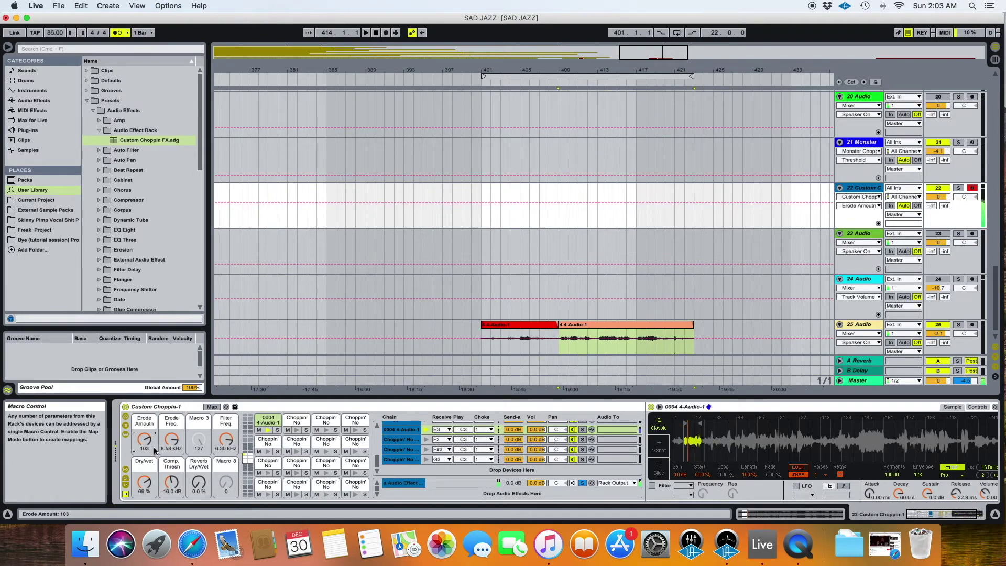
pyautogui.moveTo(147, 484); pyautogui.dragTo(172, 487)
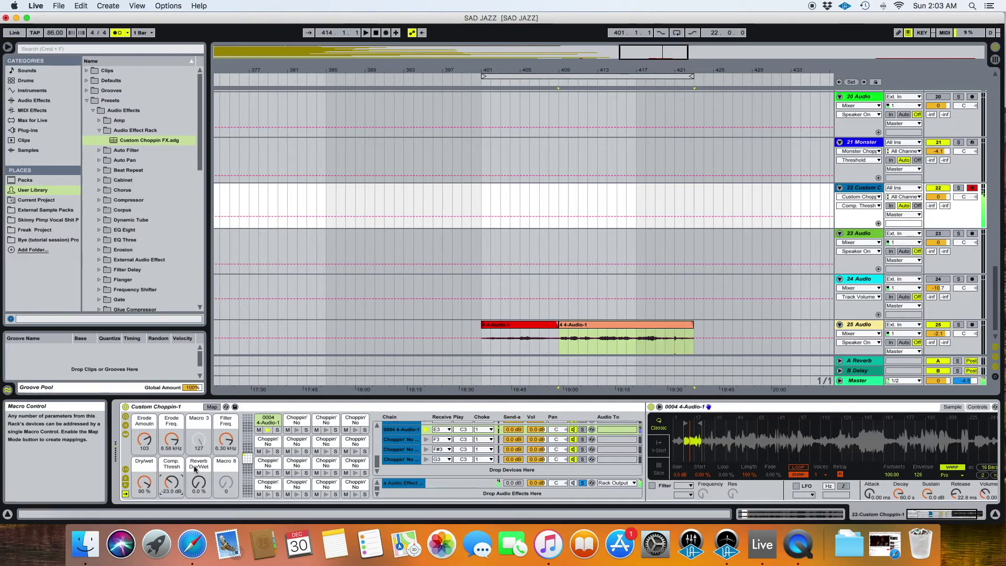
pyautogui.moveTo(225, 440); pyautogui.dragTo(226, 472)
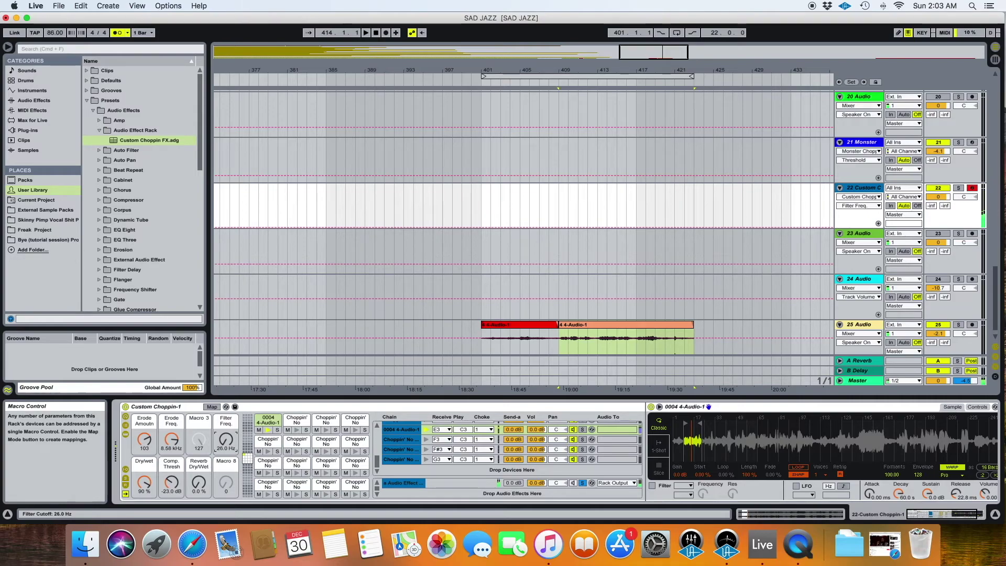
pyautogui.moveTo(225, 471); pyautogui.dragTo(225, 459)
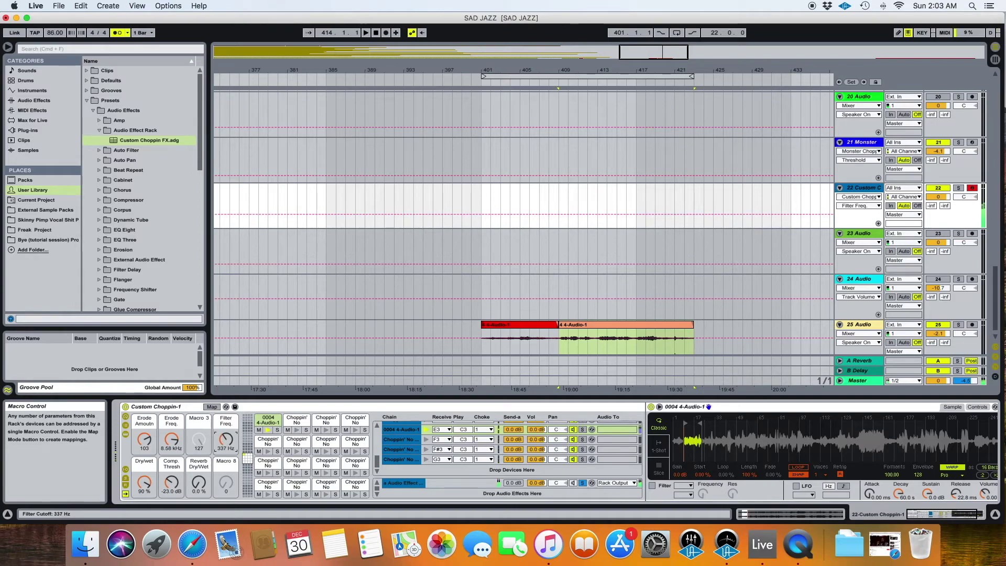
pyautogui.moveTo(171, 482); pyautogui.dragTo(172, 488)
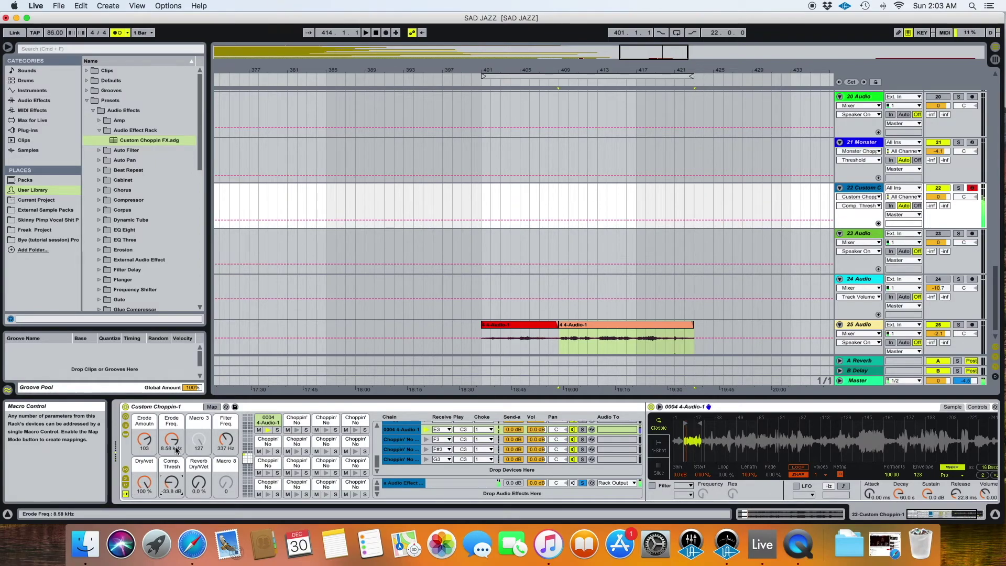
pyautogui.moveTo(226, 440); pyautogui.dragTo(226, 428)
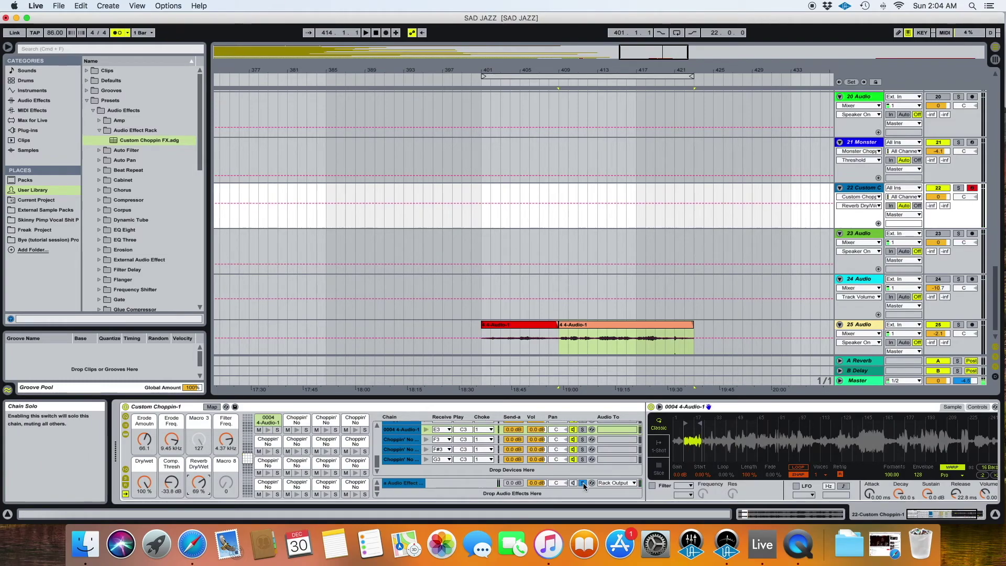
# Unsolo the return chain, then pull Filter Freq. to its bottom and Dry/wet to nearly 0%.
pyautogui.click(583, 483)
pyautogui.click(573, 483)
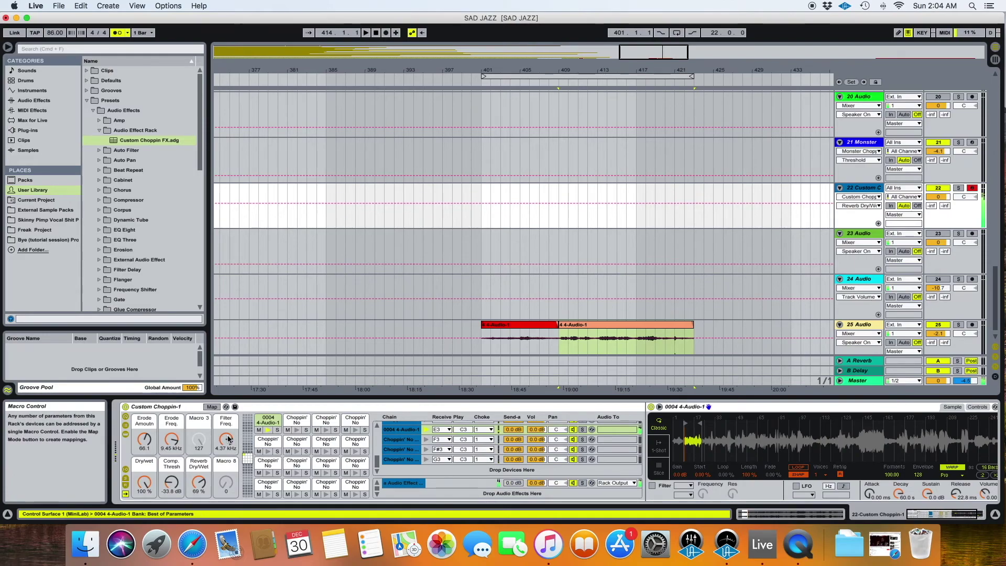
pyautogui.moveTo(228, 439); pyautogui.dragTo(228, 495)
pyautogui.hscroll(1, 225, 442)
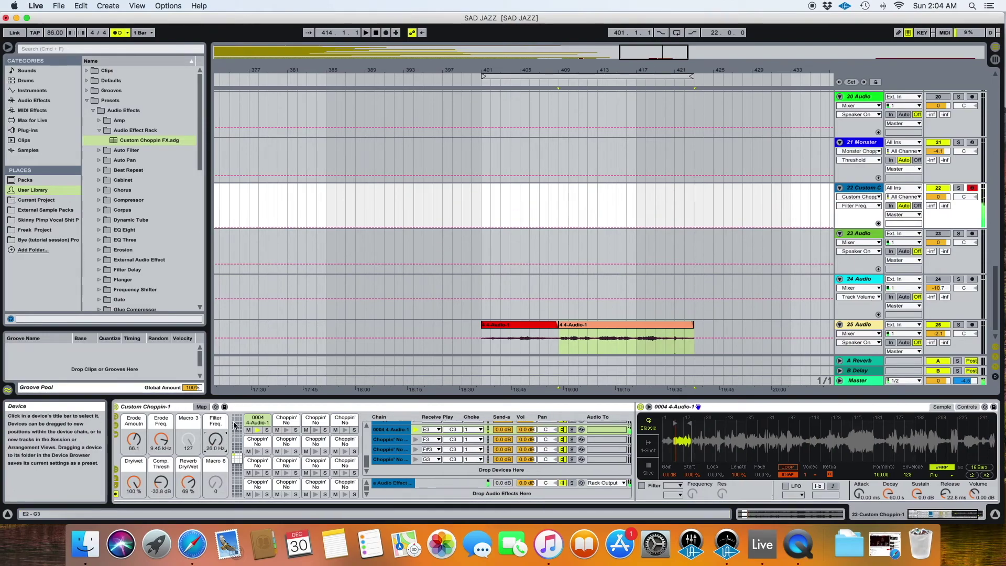
pyautogui.moveTo(145, 481); pyautogui.dragTo(145, 542)
pyautogui.moveTo(140, 433); pyautogui.dragTo(140, 474)
pyautogui.click(160, 438)
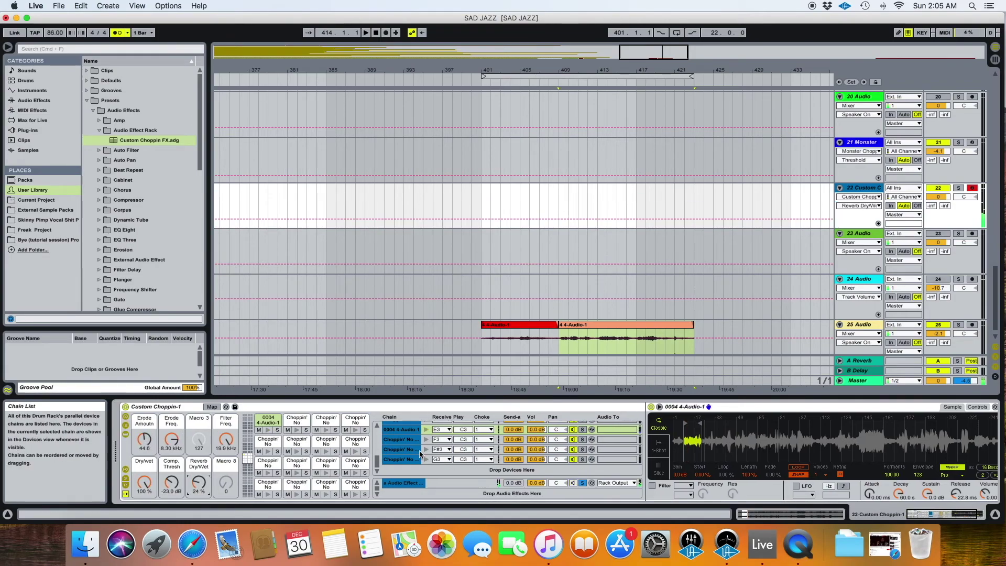
# Save the drum rack as a new preset, accepting the default name.
pyautogui.click(235, 406)
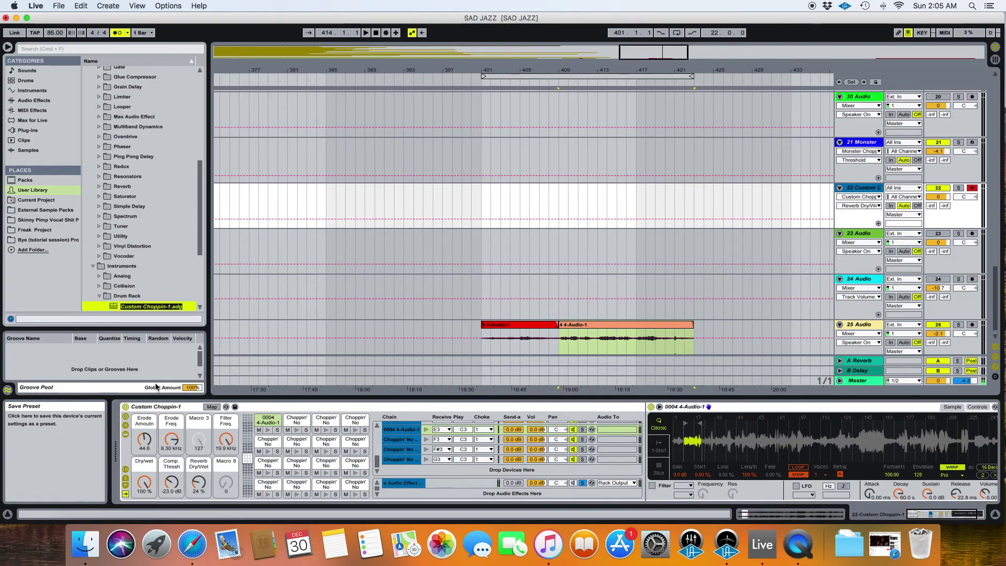
pyautogui.scroll(-4, 133, 297)
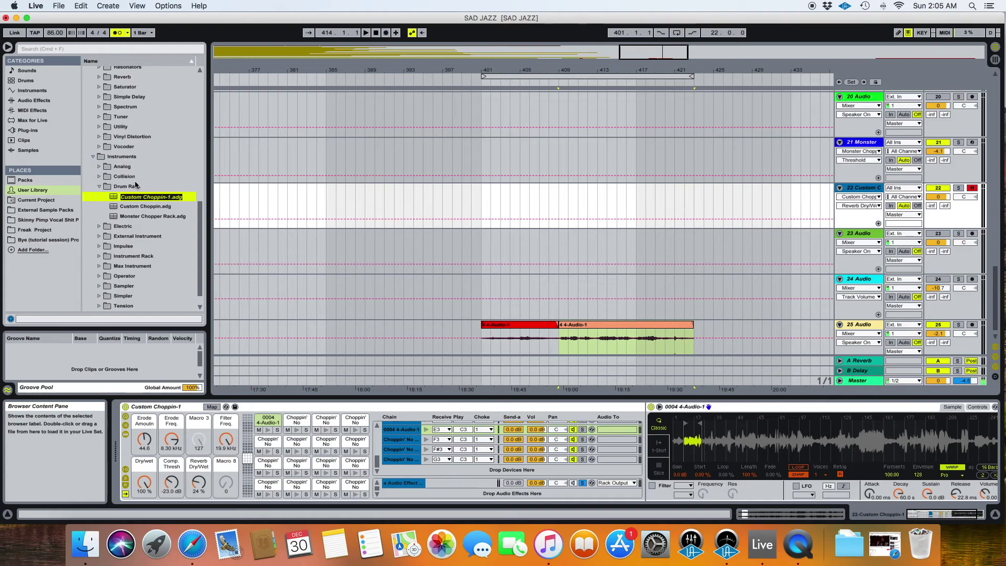
pyautogui.press('Return')
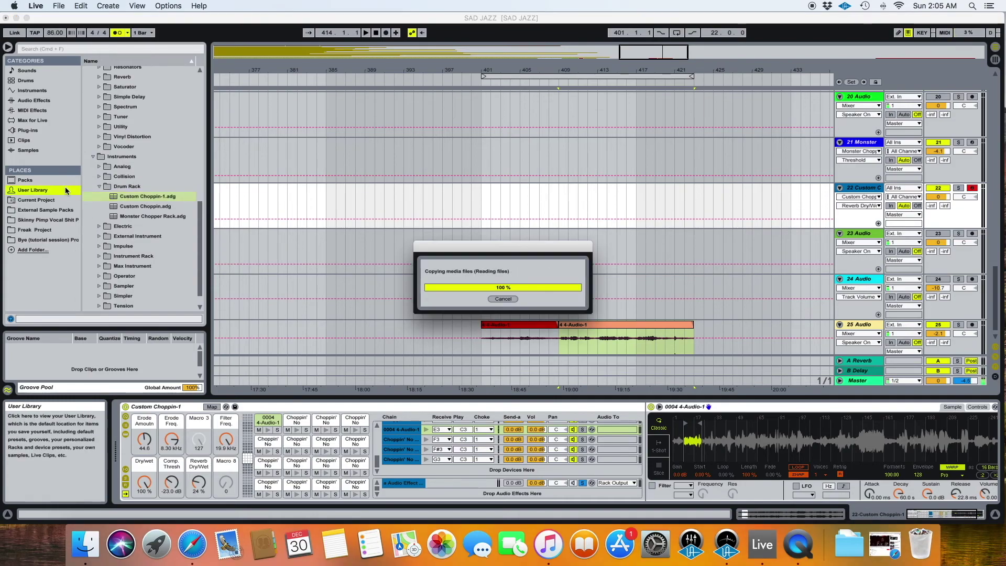
# Browse the User Library to the Instruments > Drum Rack presets folder.
pyautogui.scroll(10, 94, 105)
pyautogui.click(94, 99)
pyautogui.scroll(-10, 99, 129)
pyautogui.click(101, 137)
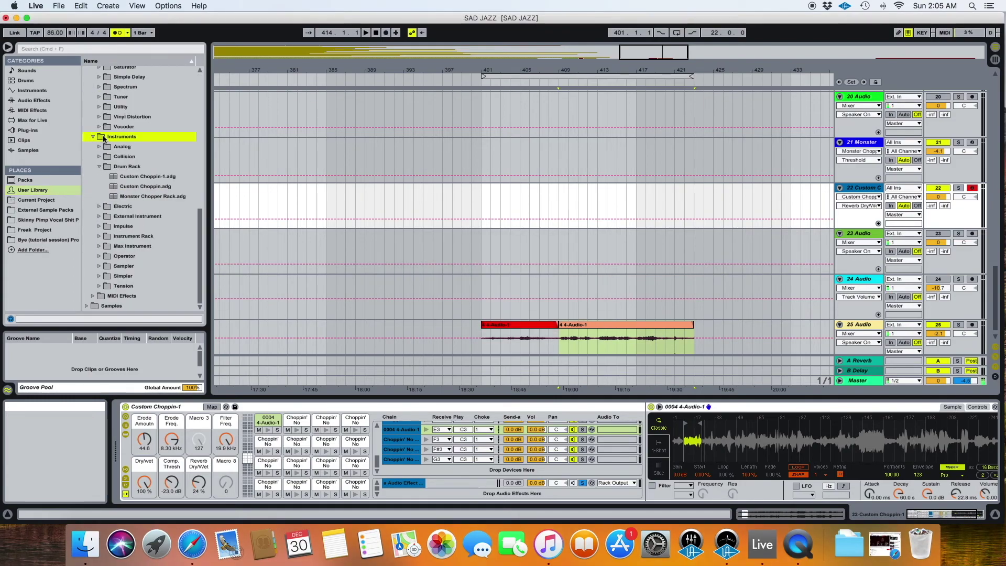
pyautogui.scroll(1, 105, 147)
pyautogui.click(115, 179)
# Delete the duplicate Custom Choppin-1.adg preset by moving it to the Trash.
pyautogui.click(139, 187)
pyautogui.rightClick(139, 186)
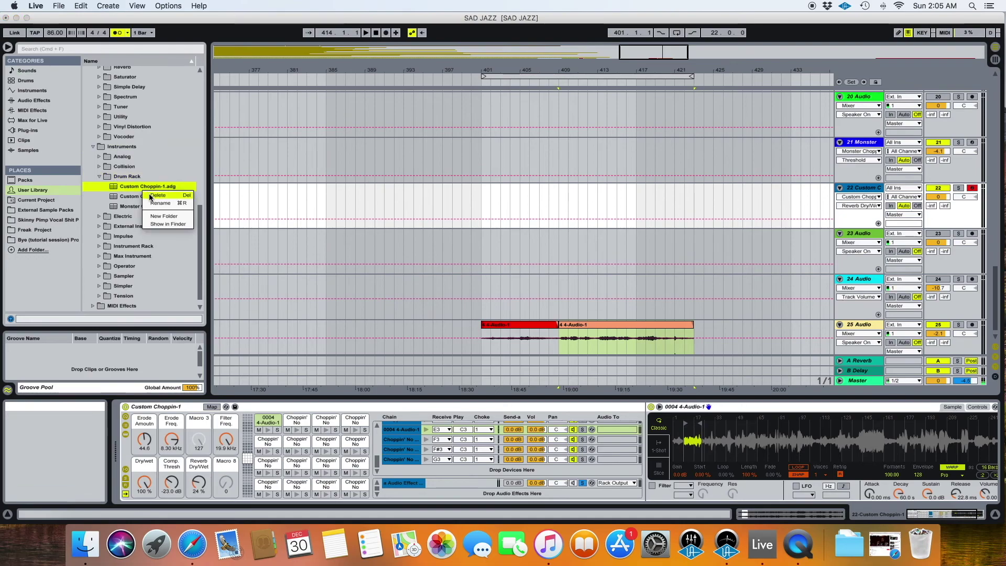
pyautogui.click(150, 197)
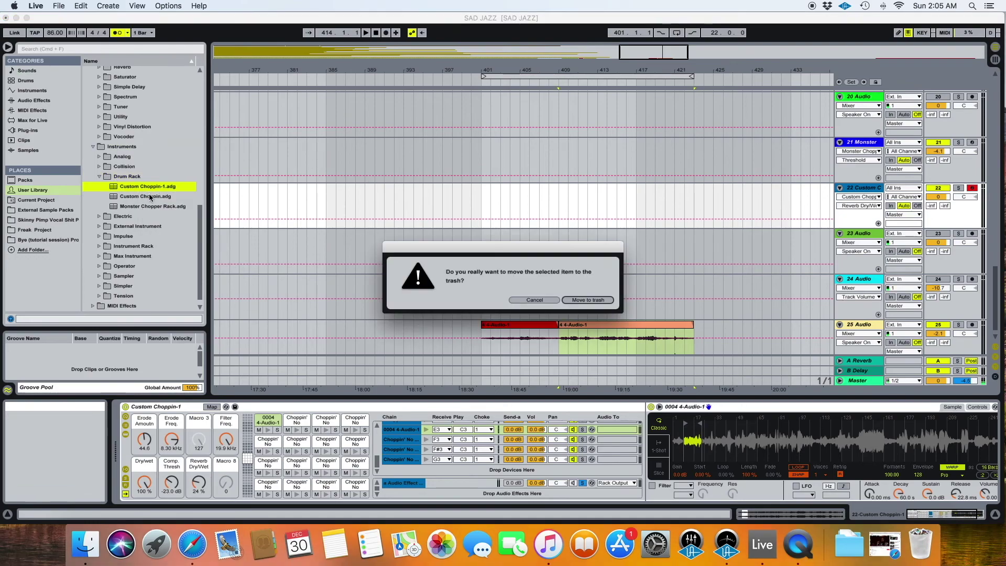
pyautogui.click(587, 300)
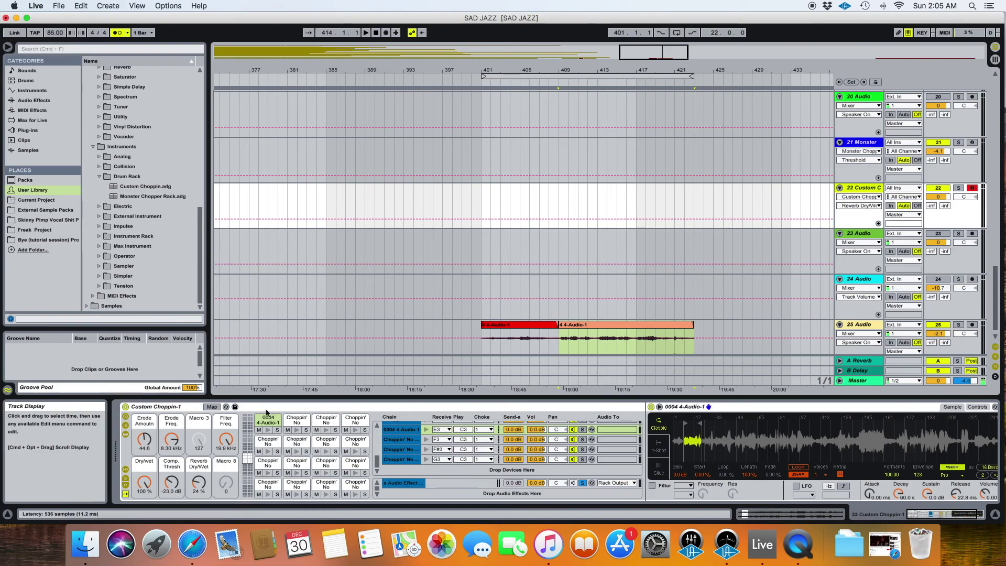
pyautogui.click(135, 405)
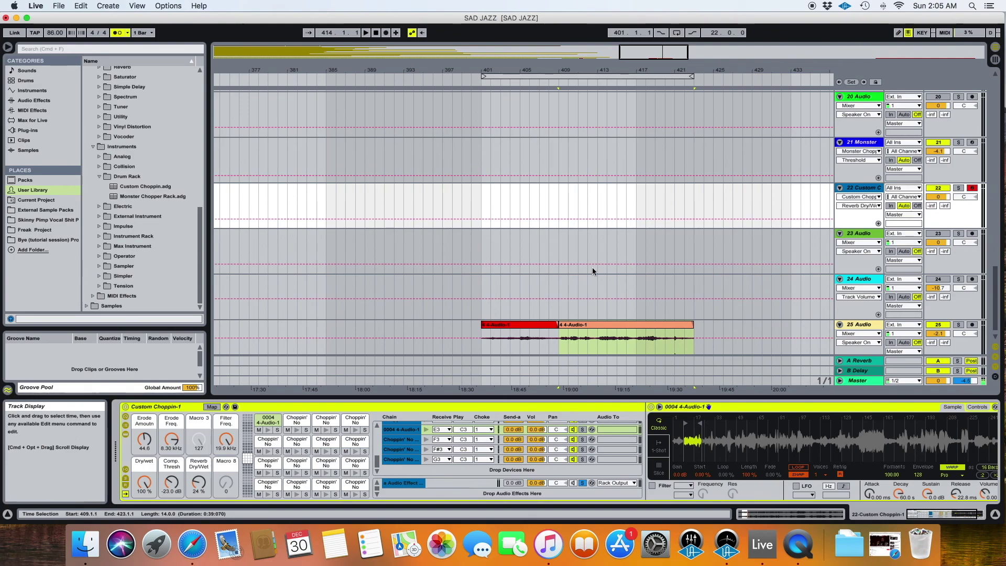
pyautogui.click(613, 323)
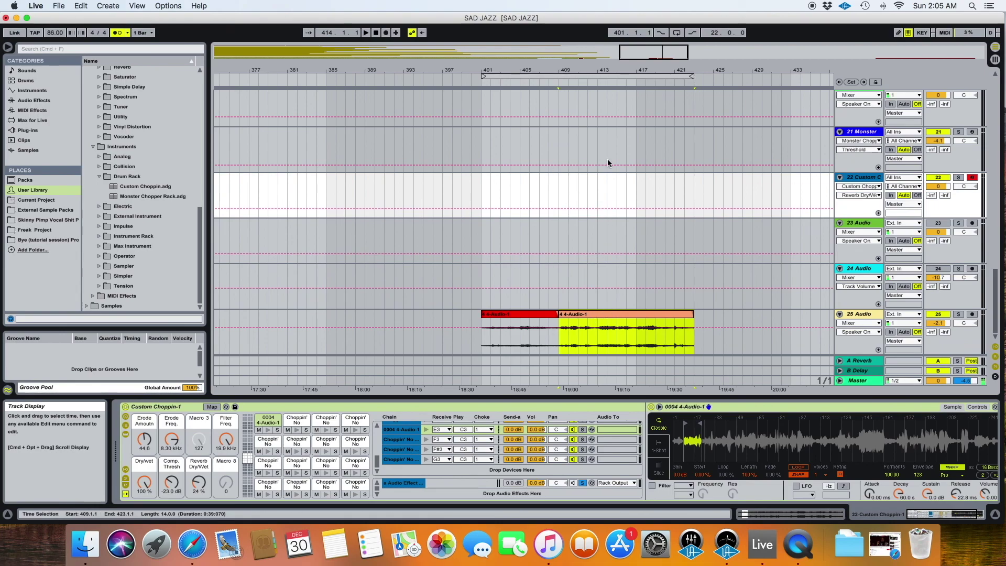